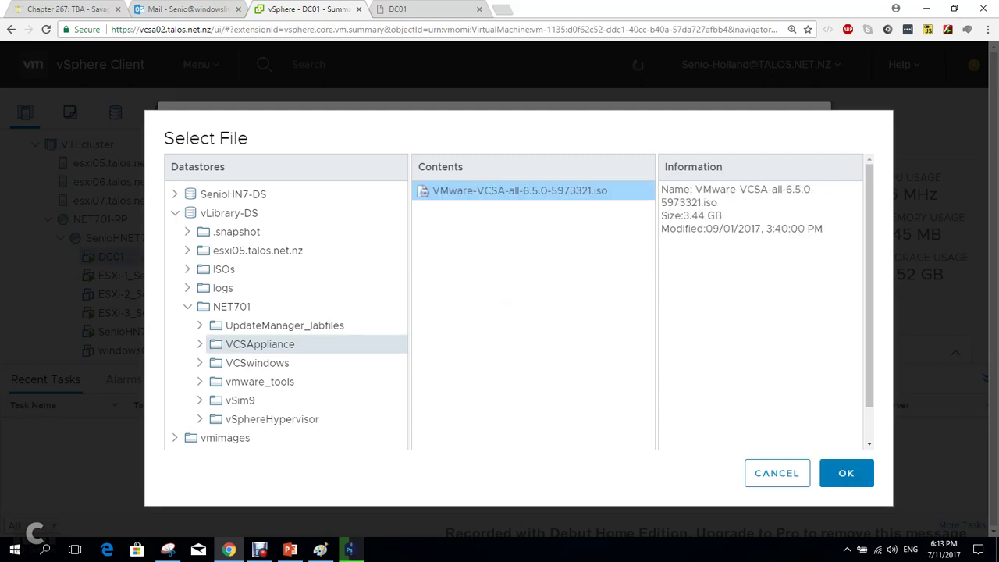
# Confirm the VCSA 6.5 ISO on DC01's CD/DVD drive, mark it connected, and save the settings.
pyautogui.press('Return')
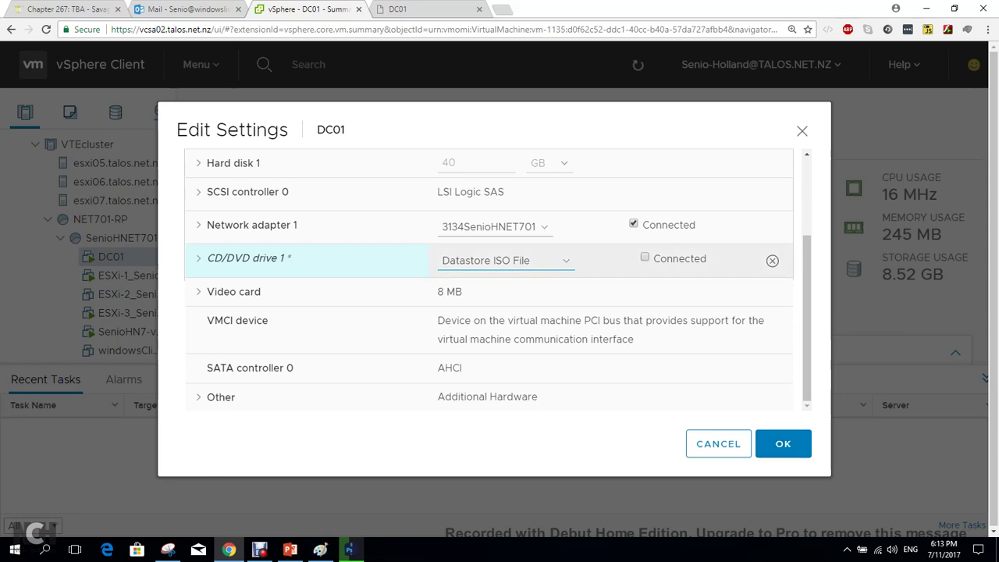
pyautogui.click(645, 258)
pyautogui.click(783, 443)
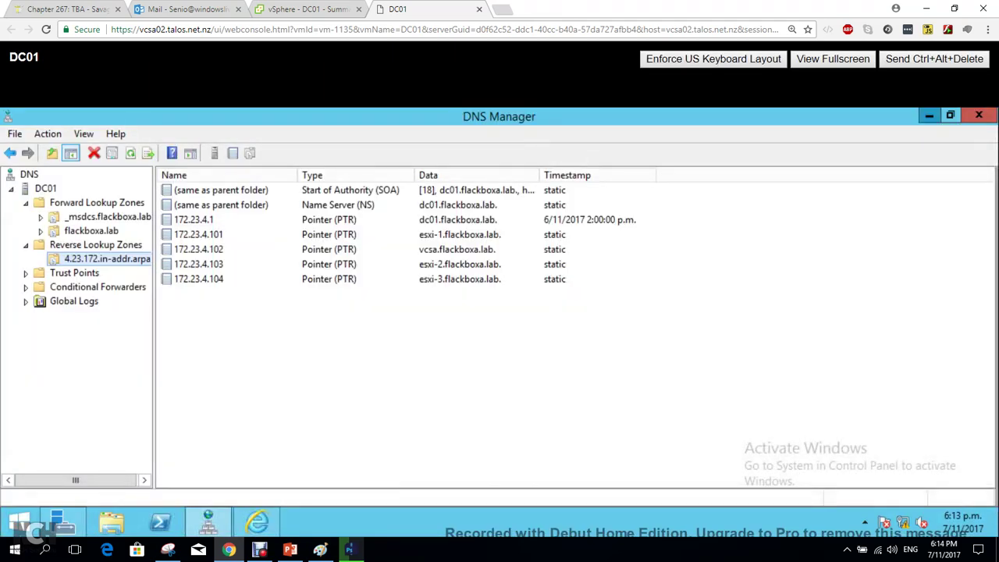
# Minimize DNS Manager and run the installer from DVD Drive (D:) > vcsa-ui-installer > win32.
pyautogui.click(929, 115)
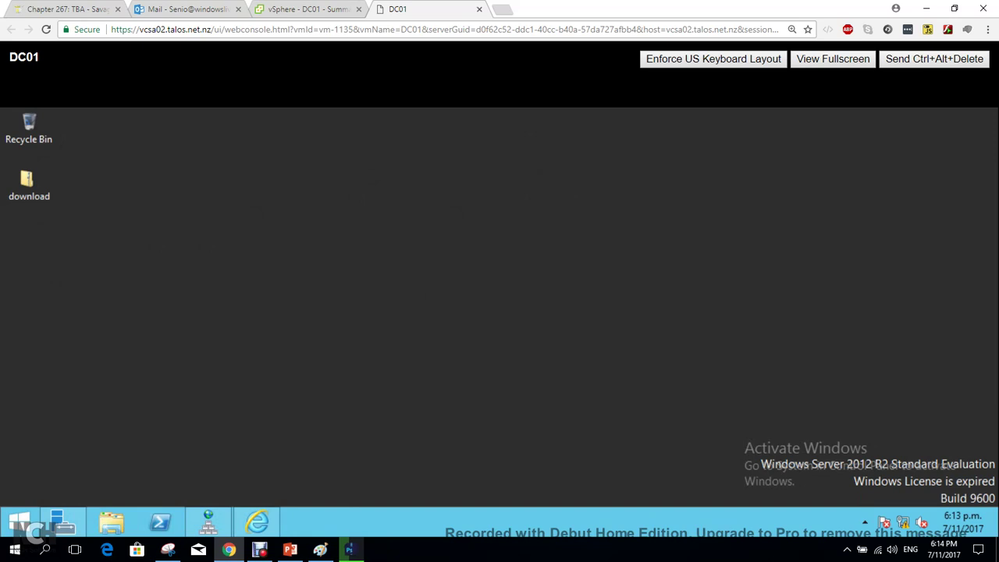
pyautogui.click(110, 521)
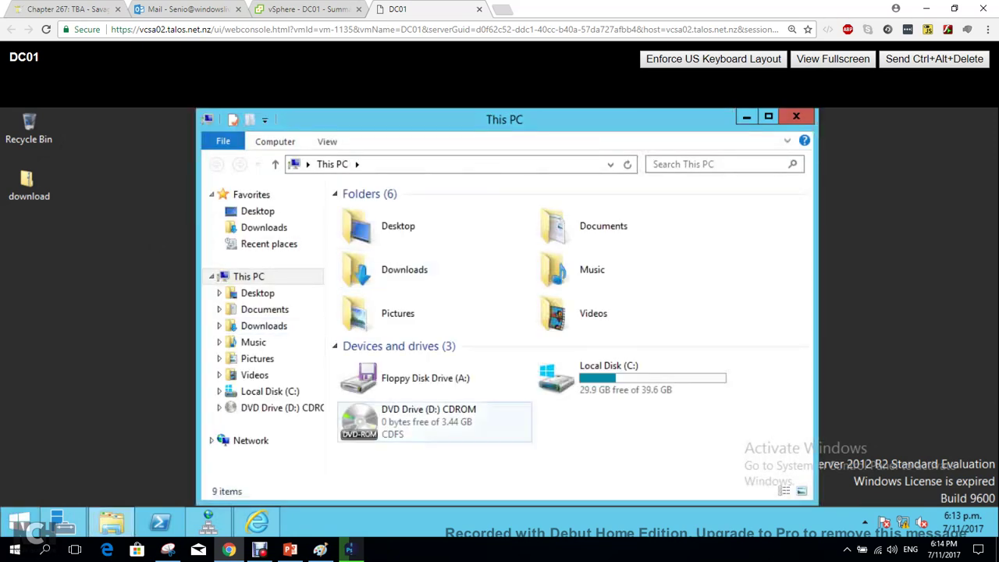
pyautogui.doubleClick(390, 435)
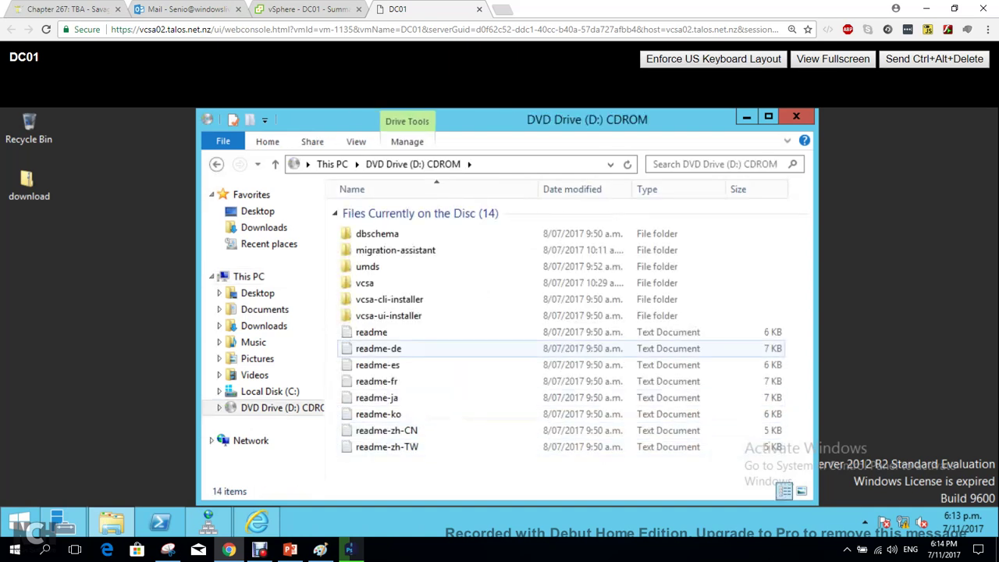
pyautogui.doubleClick(388, 316)
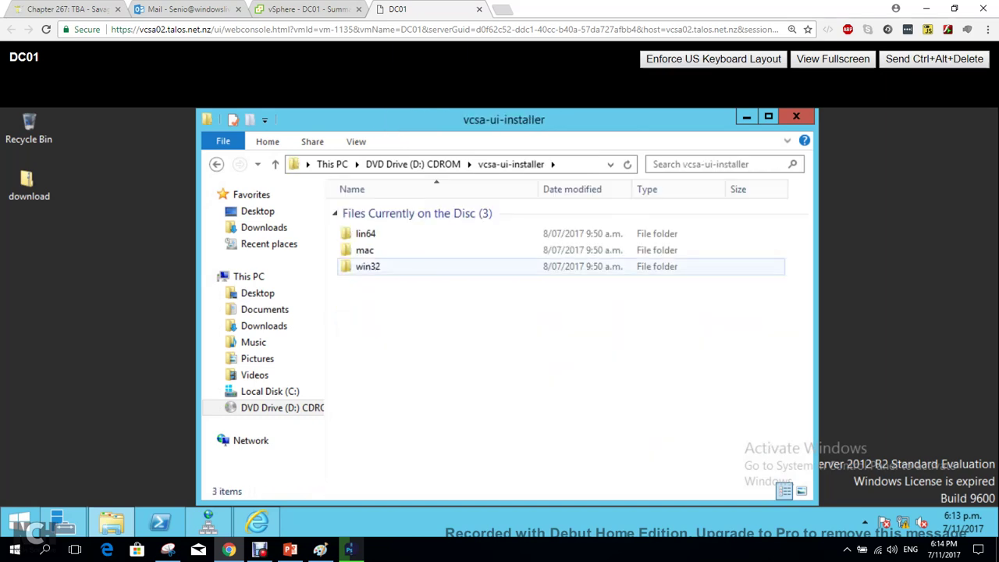
pyautogui.doubleClick(368, 266)
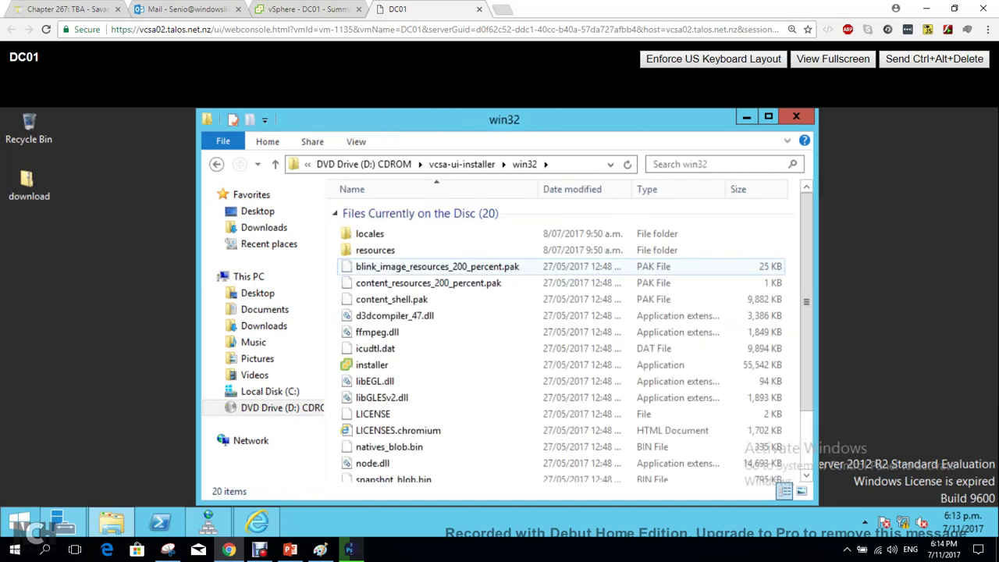
pyautogui.click(372, 364)
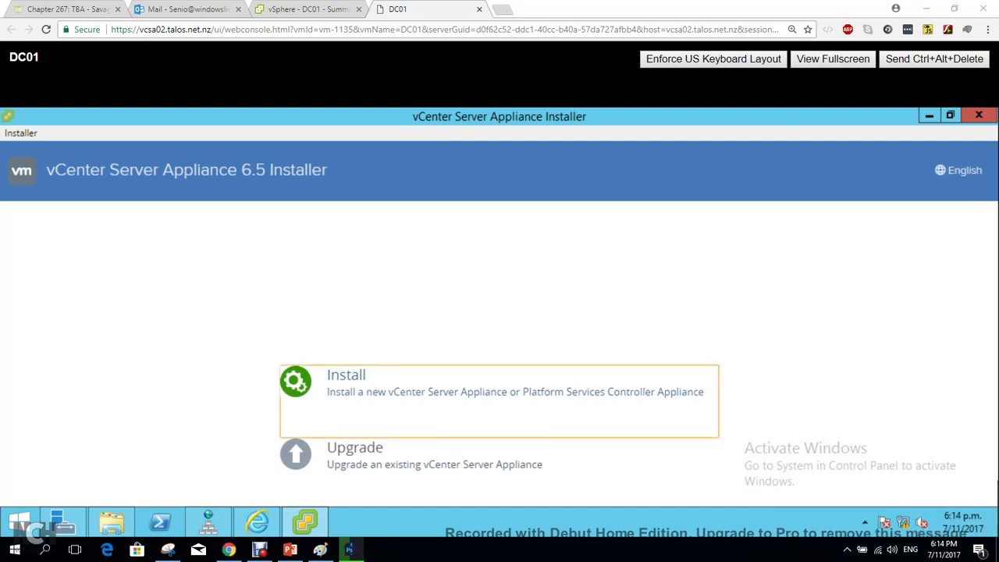
# Start a new install, accept the license terms, and keep the Embedded Platform Services Controller deployment type.
pyautogui.click(500, 390)
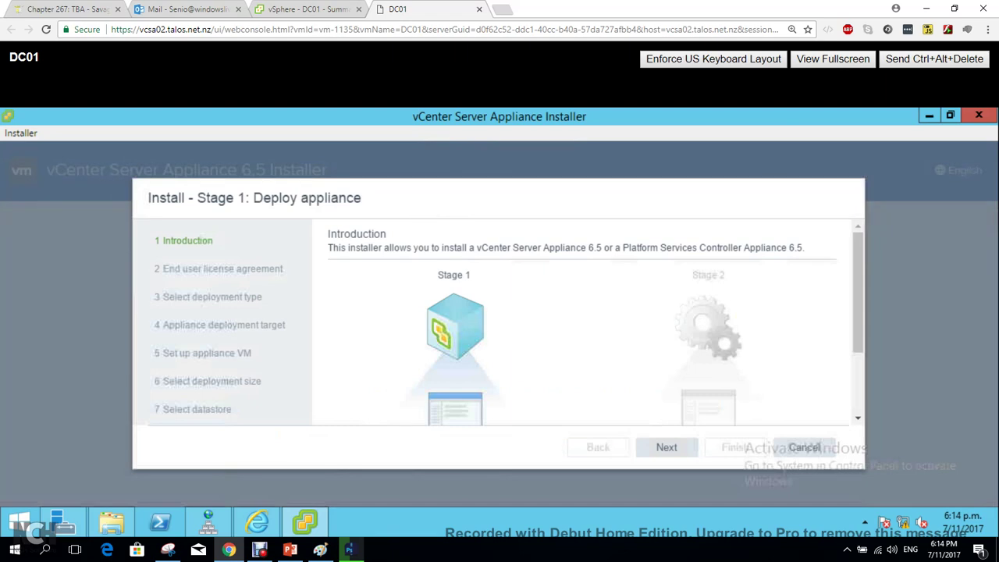
pyautogui.scroll(-3, 578, 320)
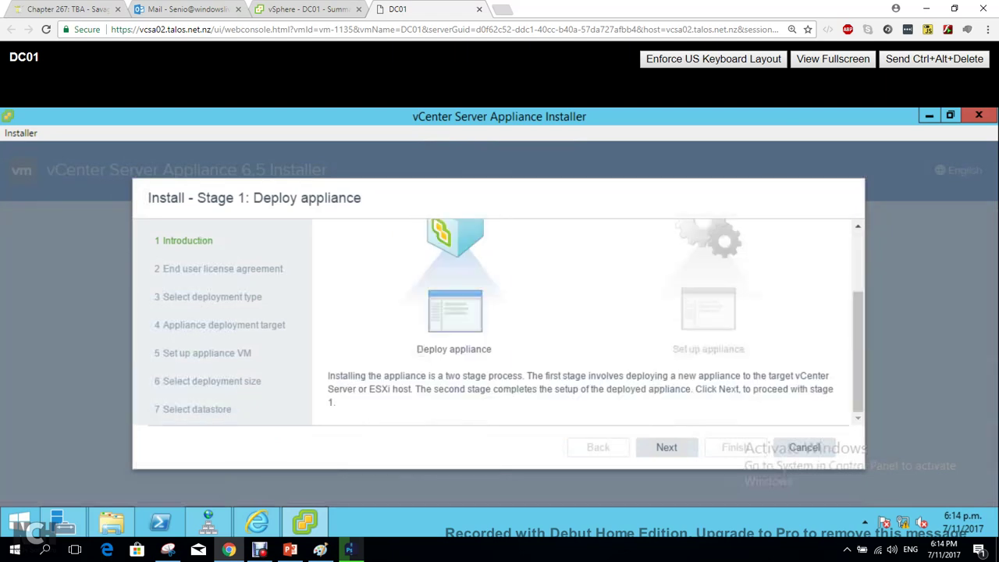
pyautogui.scroll(3, 578, 320)
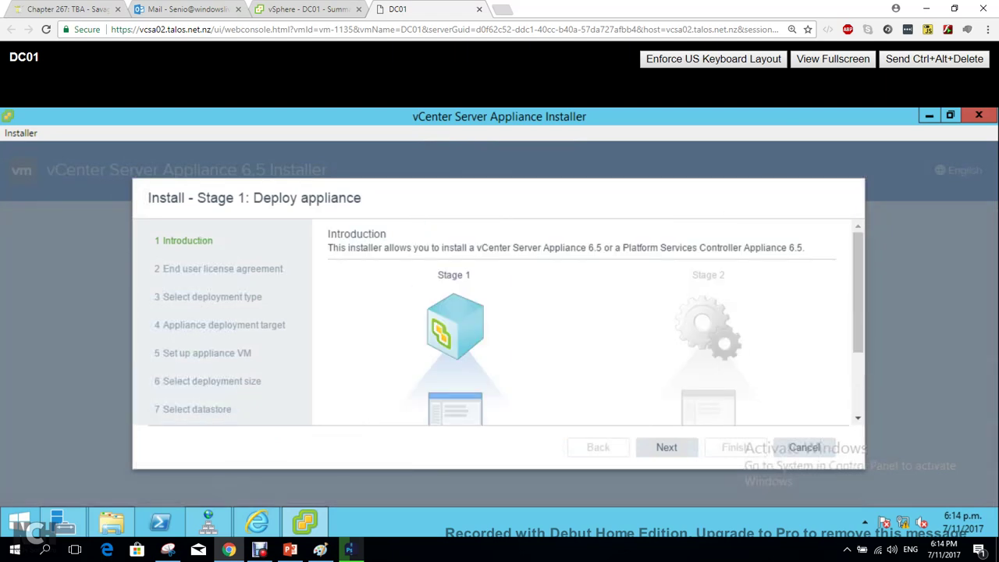
pyautogui.scroll(-3, 577, 321)
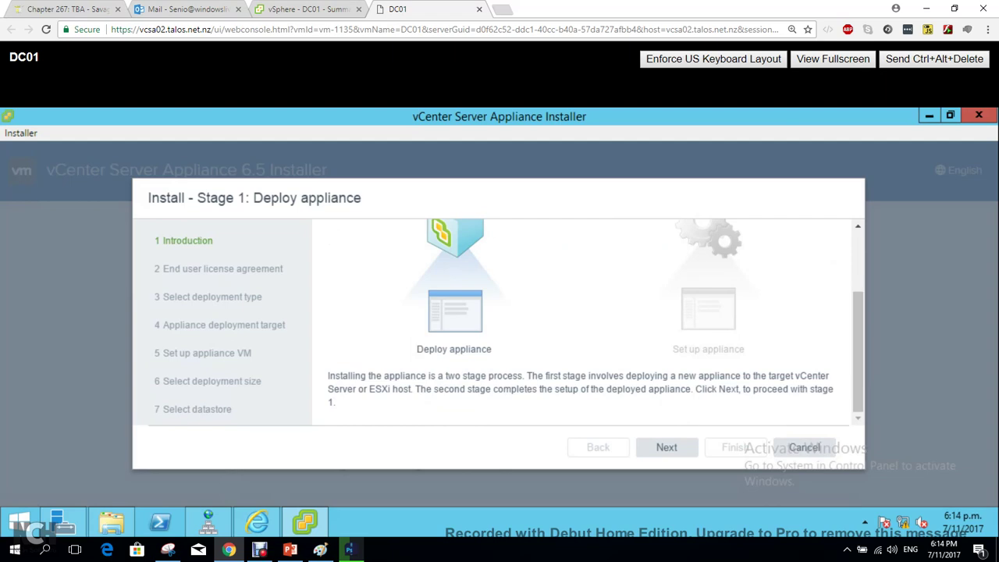
pyautogui.click(667, 447)
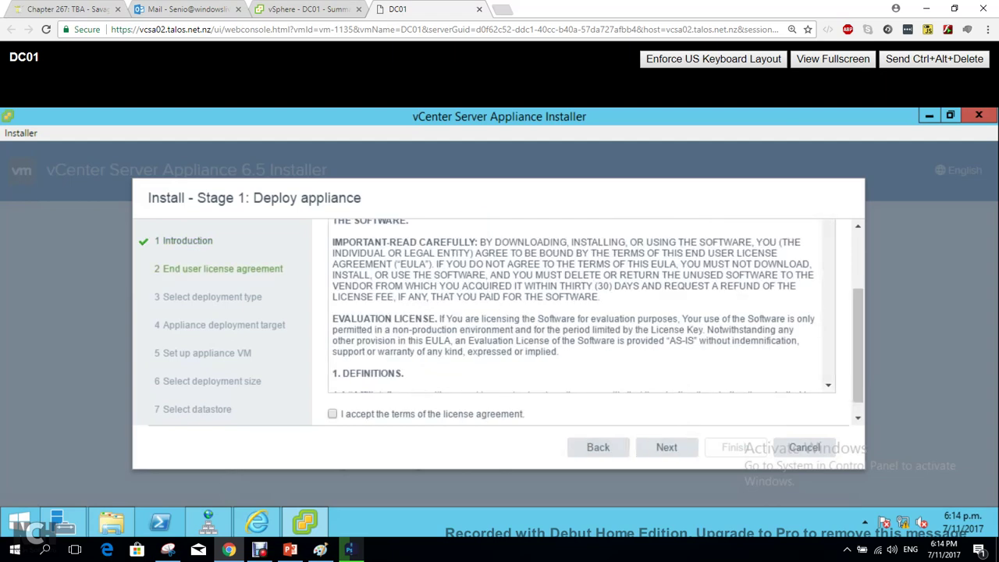
pyautogui.click(332, 414)
pyautogui.click(666, 447)
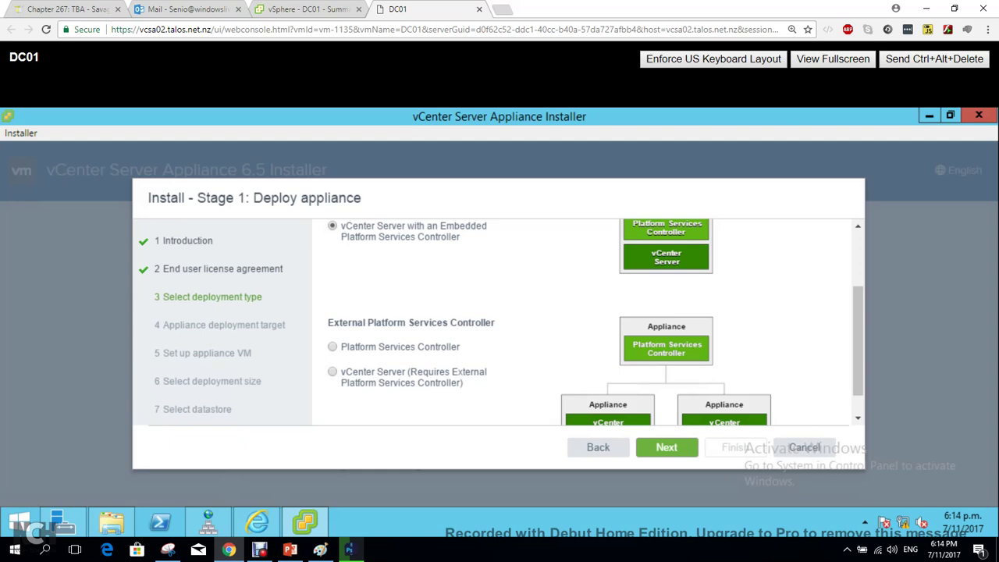
pyautogui.click(666, 447)
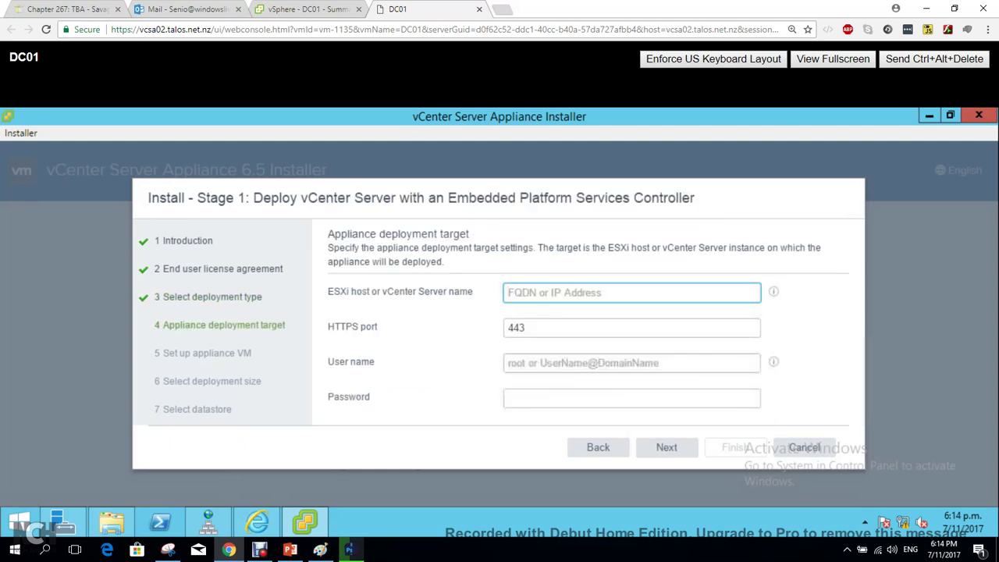
# Enter ESXi-1.flackboxa.lab as the deployment target host name.
pyautogui.click(598, 448)
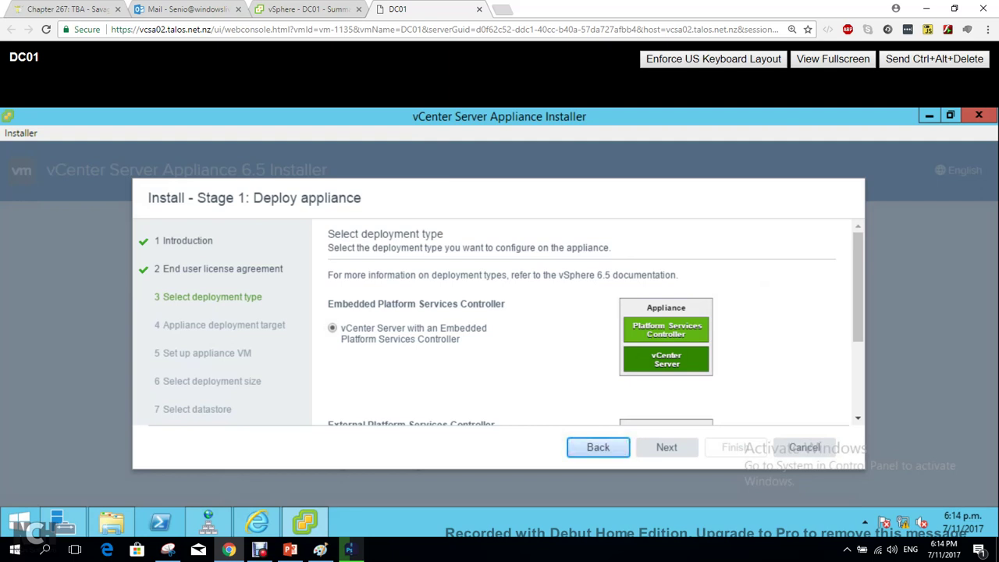
pyautogui.click(667, 448)
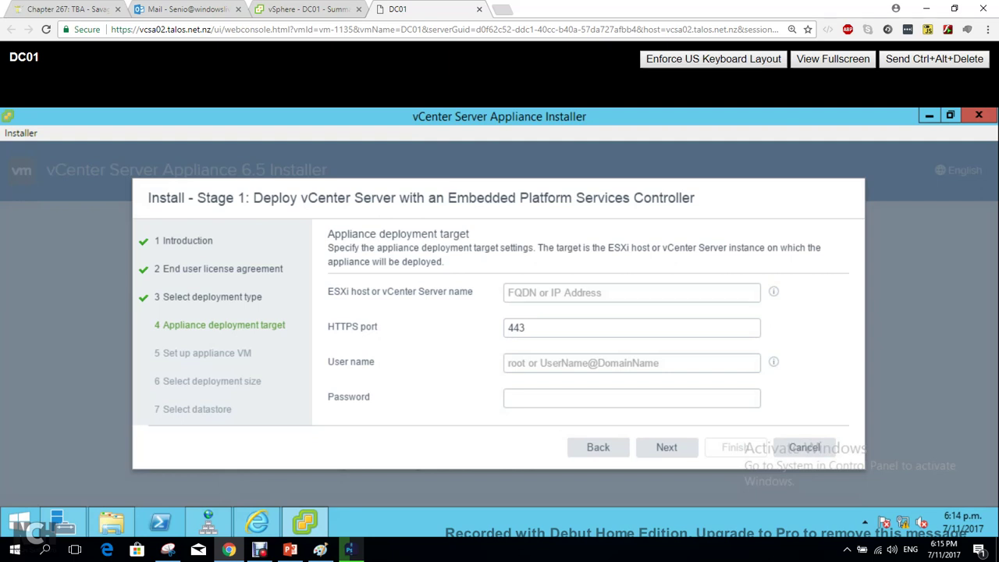
pyautogui.click(632, 292)
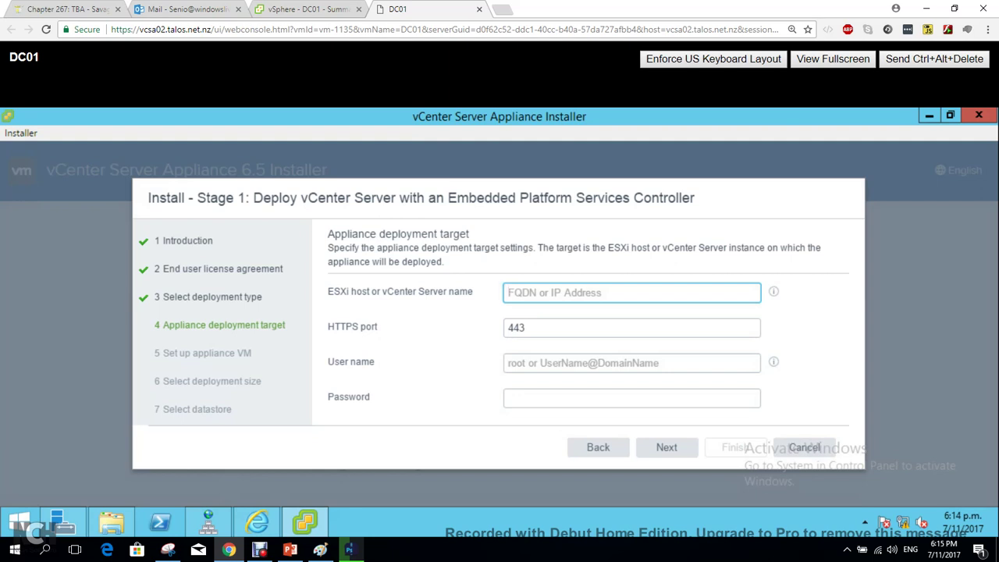
pyautogui.write('ESX')
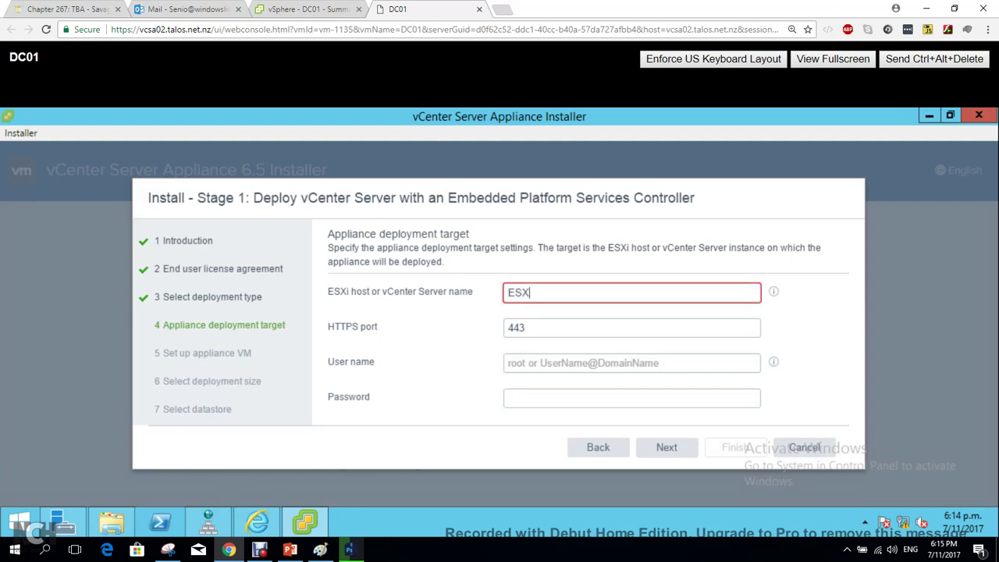
pyautogui.write('i')
pyautogui.write('-1')
pyautogui.write('.flack')
pyautogui.write('boc')
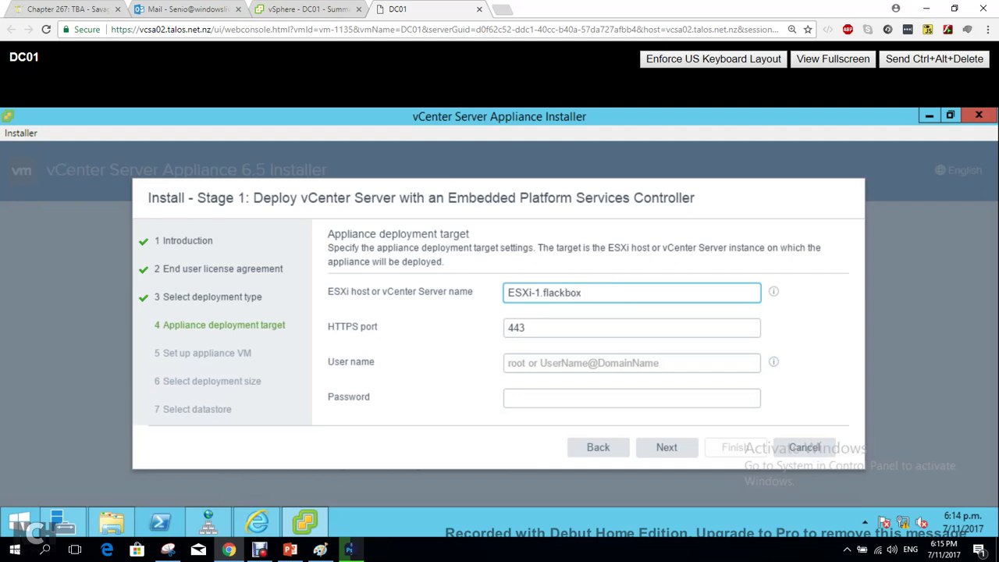
pyautogui.press('BackSpace')
pyautogui.write('.')
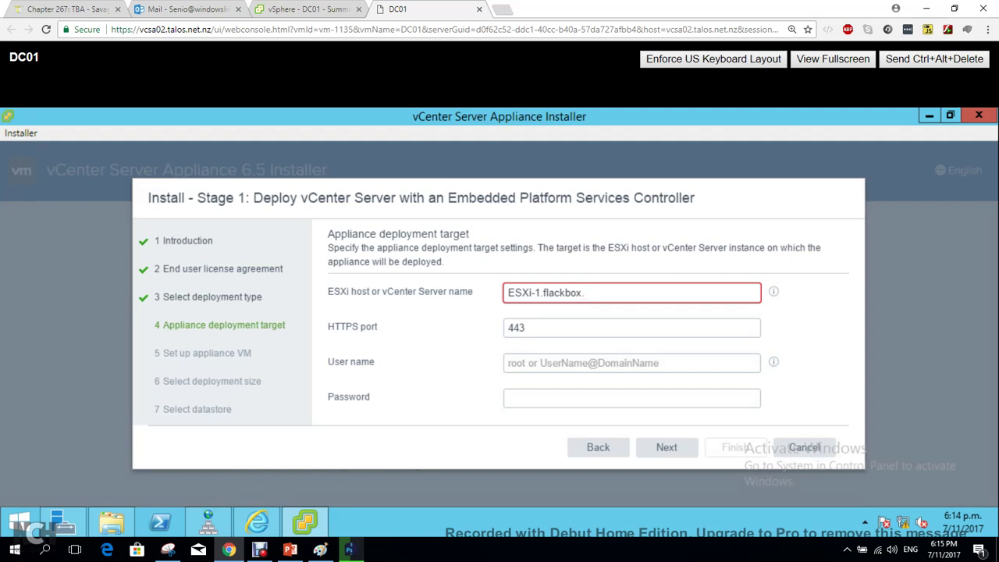
pyautogui.press('BackSpace')
pyautogui.write('a')
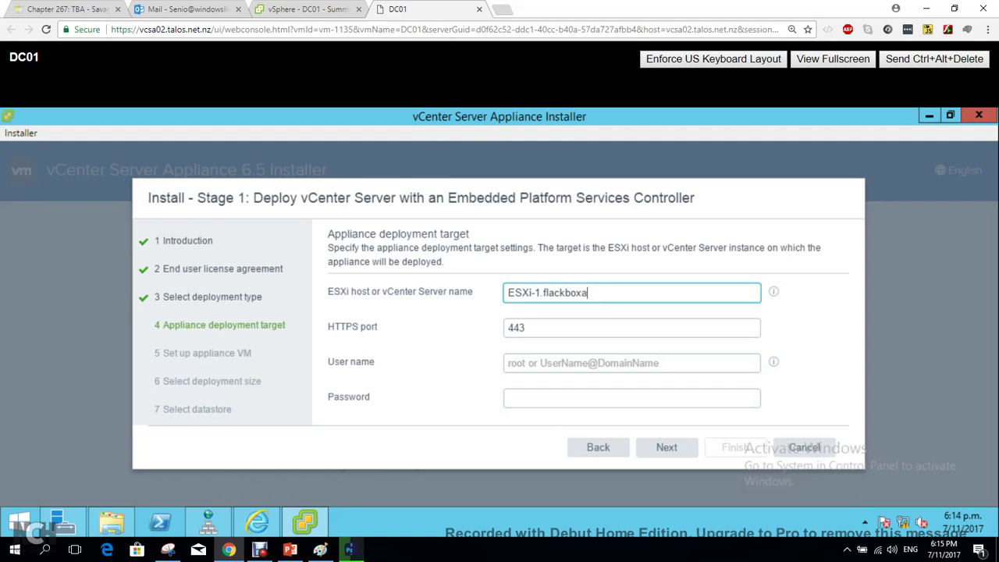
pyautogui.write('.lab')
pyautogui.moveTo(540, 293); pyautogui.dragTo(508, 292)
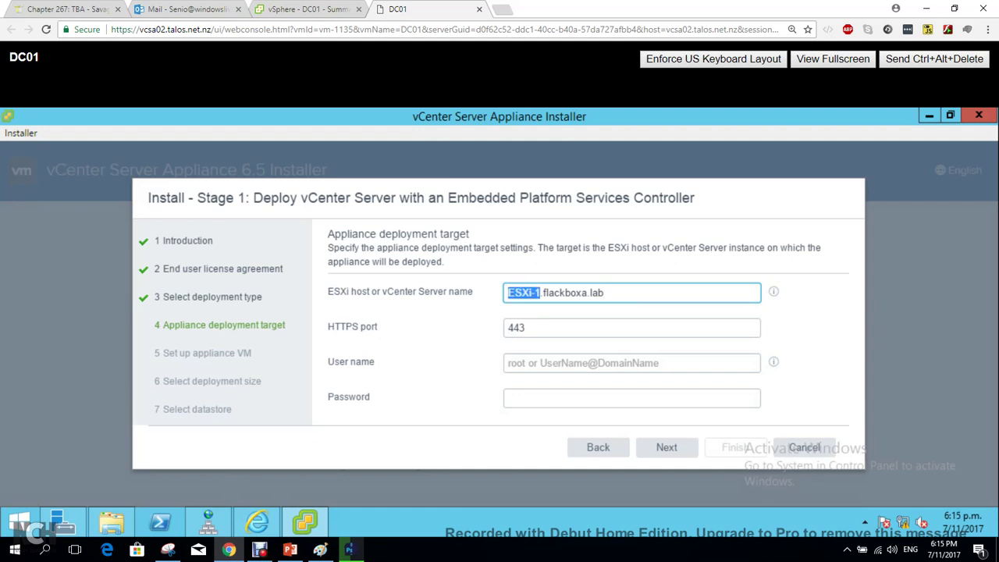
pyautogui.moveTo(604, 293); pyautogui.dragTo(543, 292)
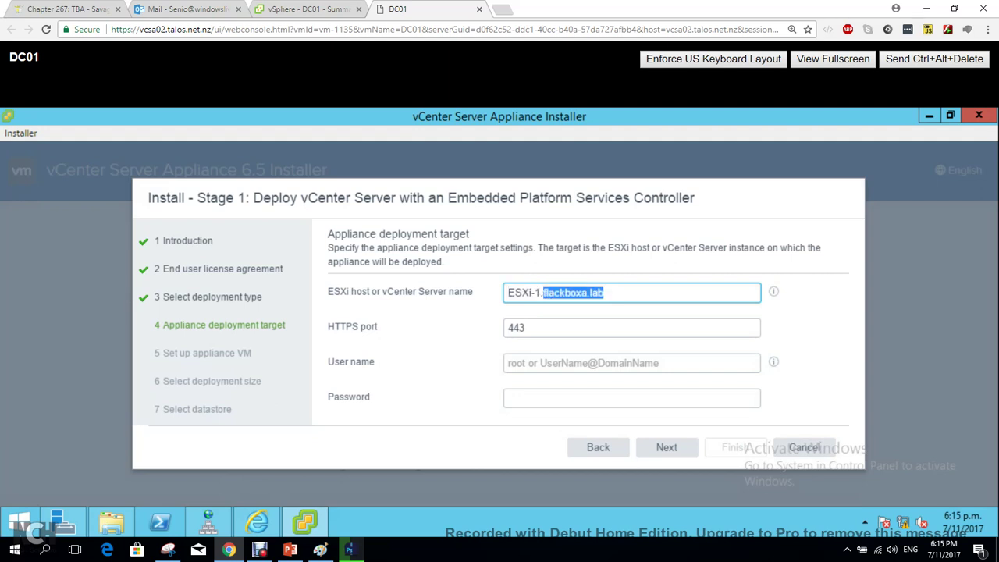
# Enter user root and its password, keep port 443, and submit the target details.
pyautogui.click(509, 363)
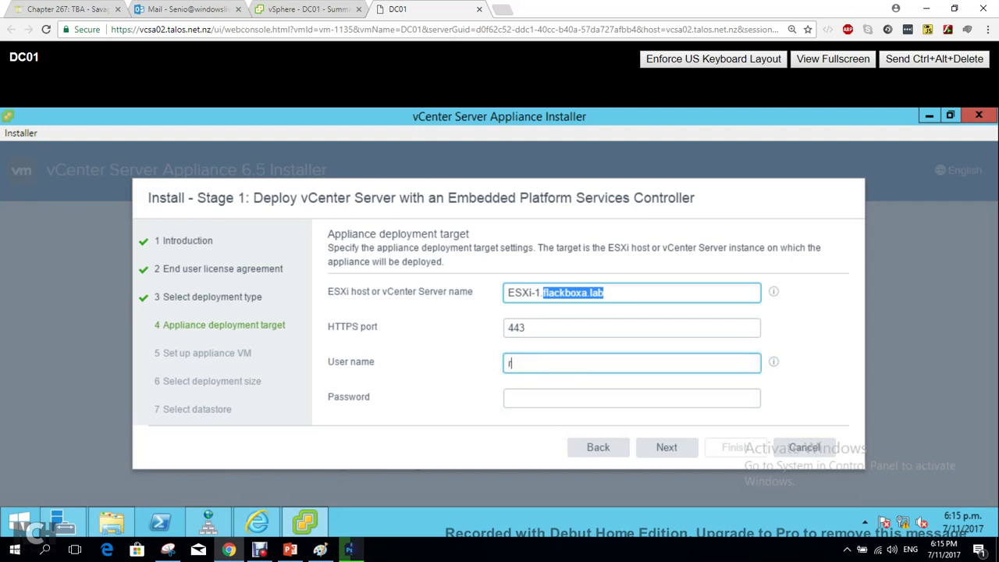
pyautogui.write('root')
pyautogui.click(633, 399)
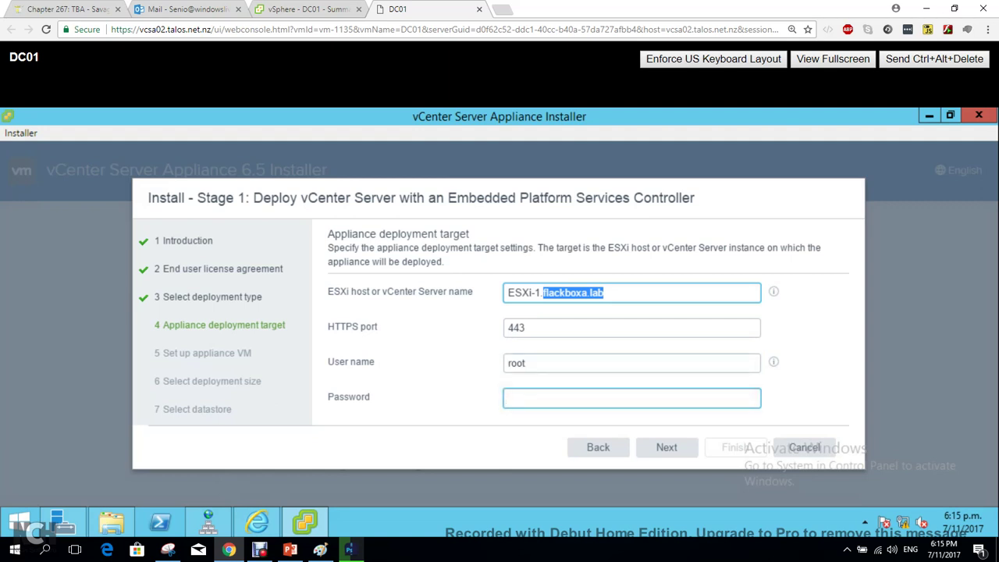
pyautogui.write('•••••••••')
pyautogui.click(527, 363)
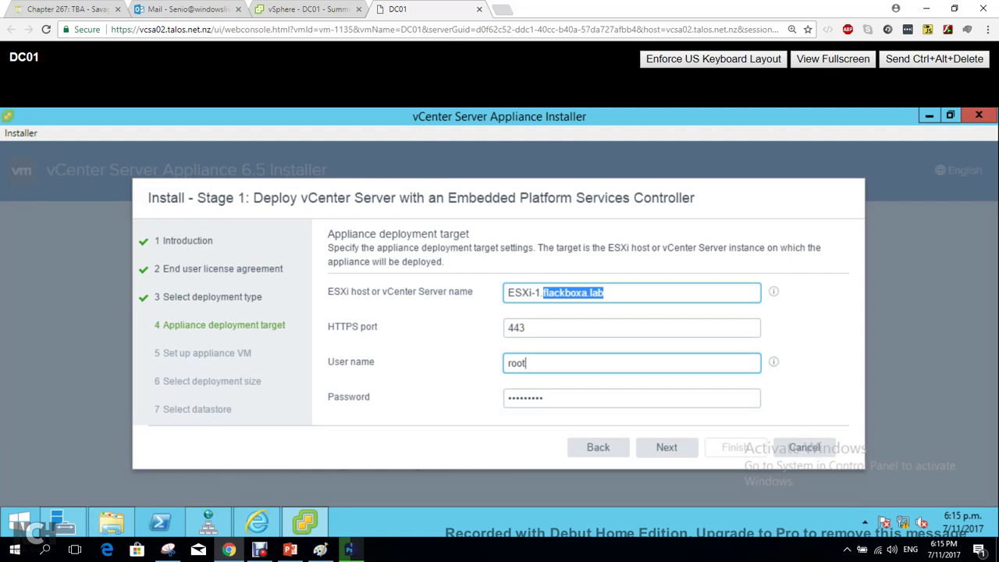
pyautogui.click(667, 447)
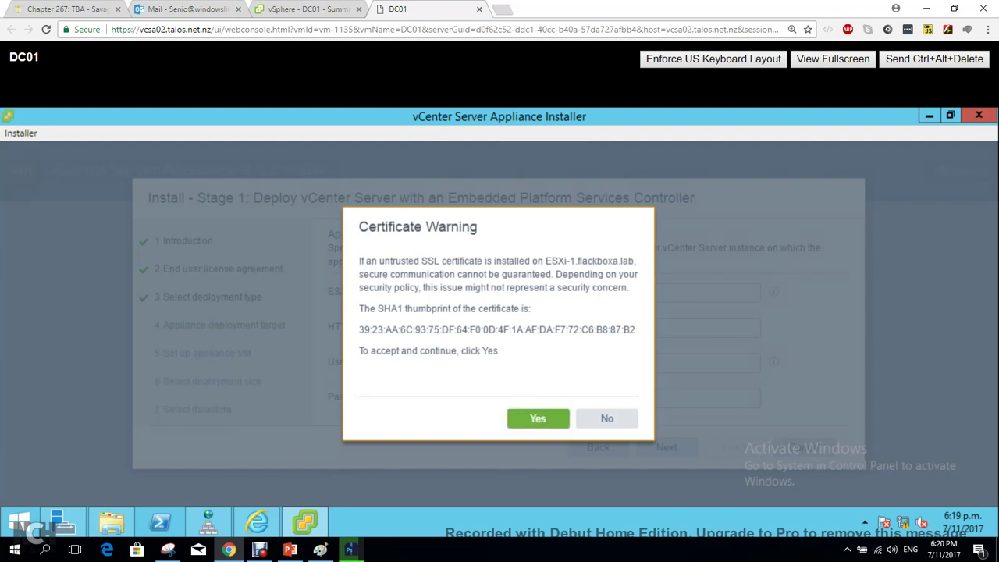
# Accept ESXi-1's certificate warning and wait for target validation to finish.
pyautogui.click(538, 419)
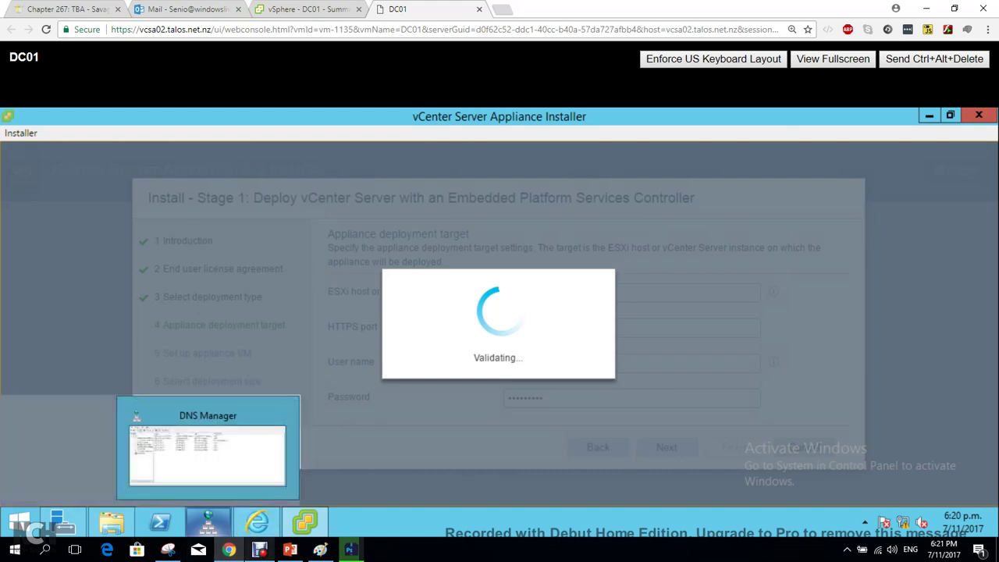
pyautogui.click(259, 549)
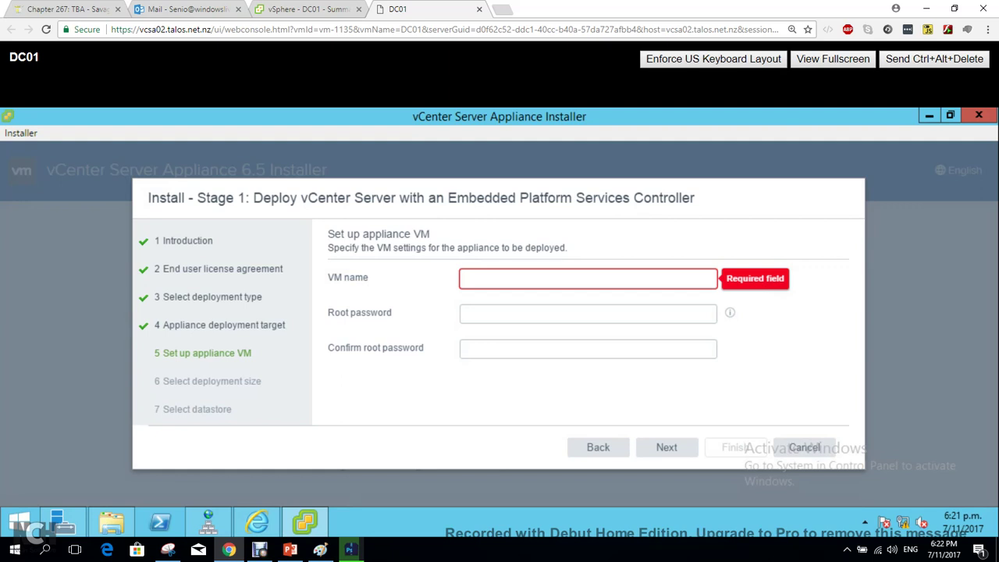
# Name the appliance VM VCSA2 and enter and confirm its root password.
pyautogui.write('VCSA2')
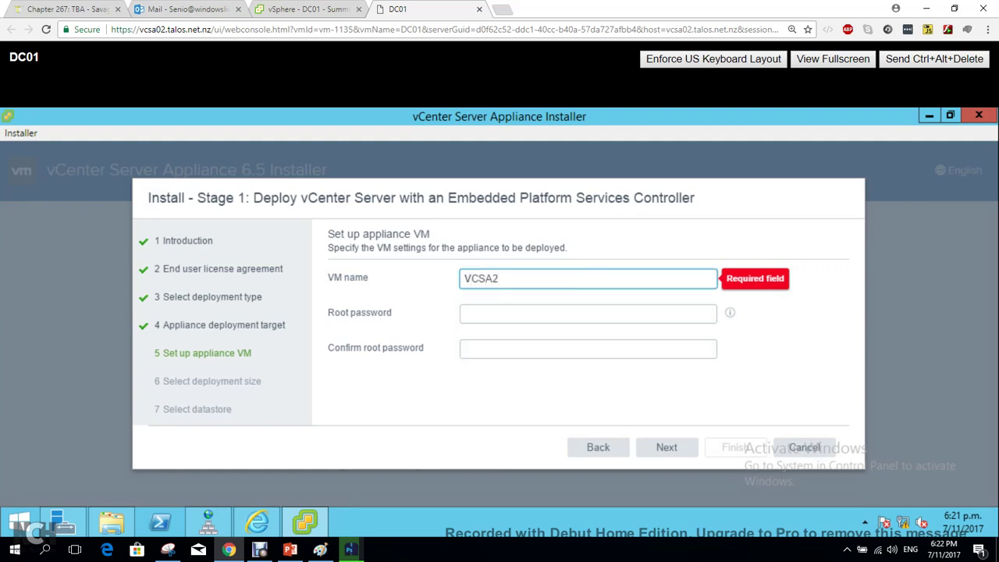
pyautogui.click(547, 314)
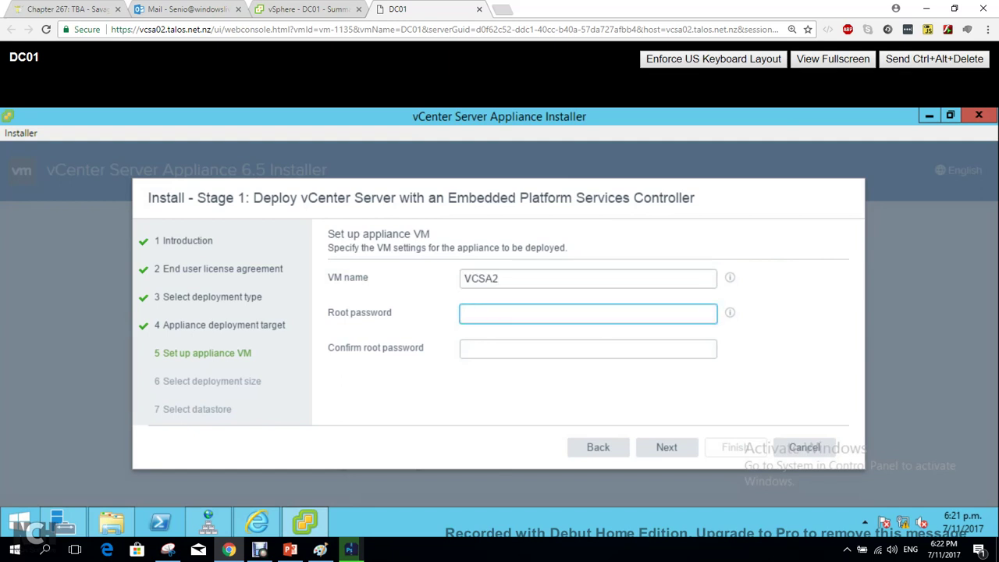
pyautogui.write('••')
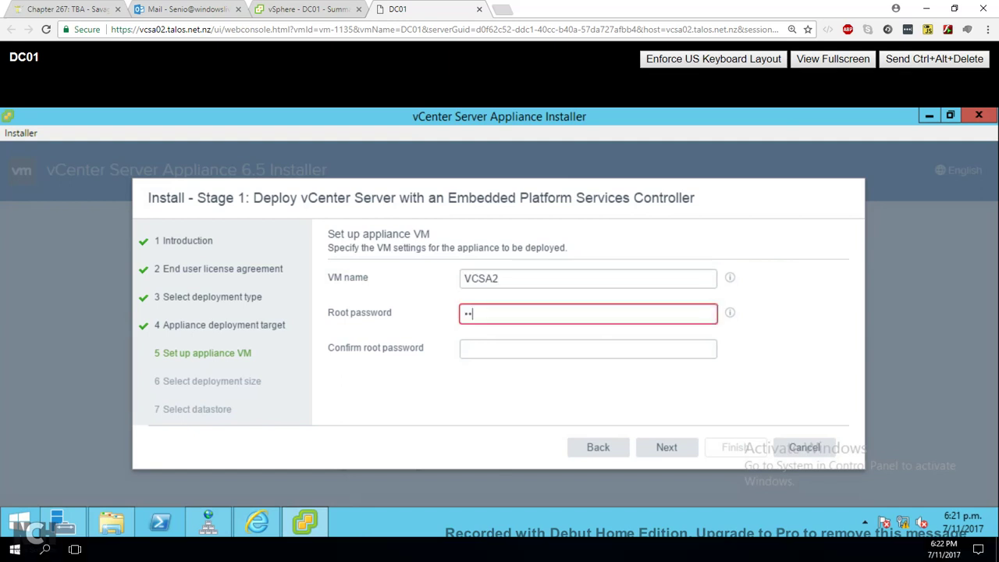
pyautogui.write('•••••••')
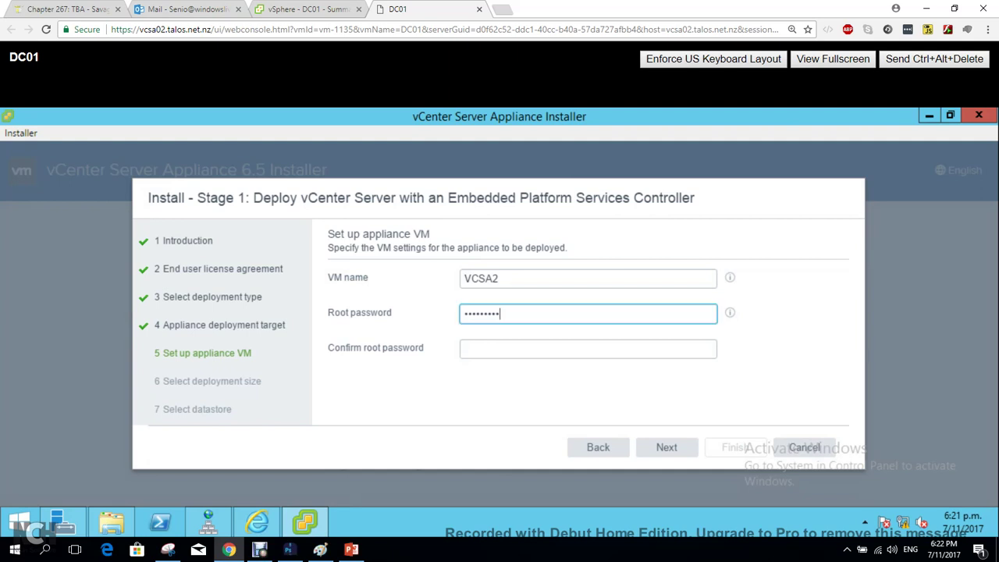
pyautogui.click(588, 349)
pyautogui.write('••••••••')
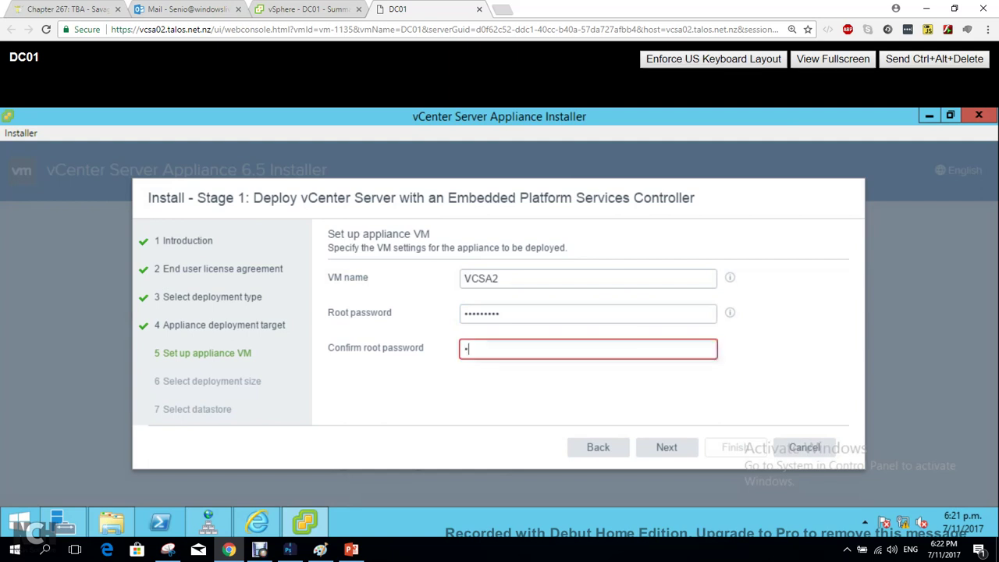
pyautogui.write('•')
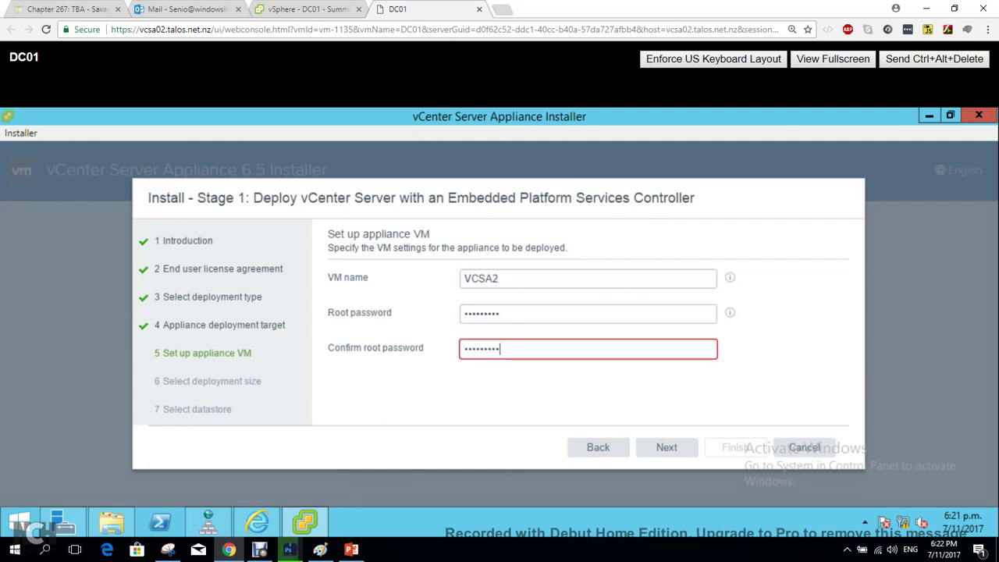
pyautogui.click(499, 313)
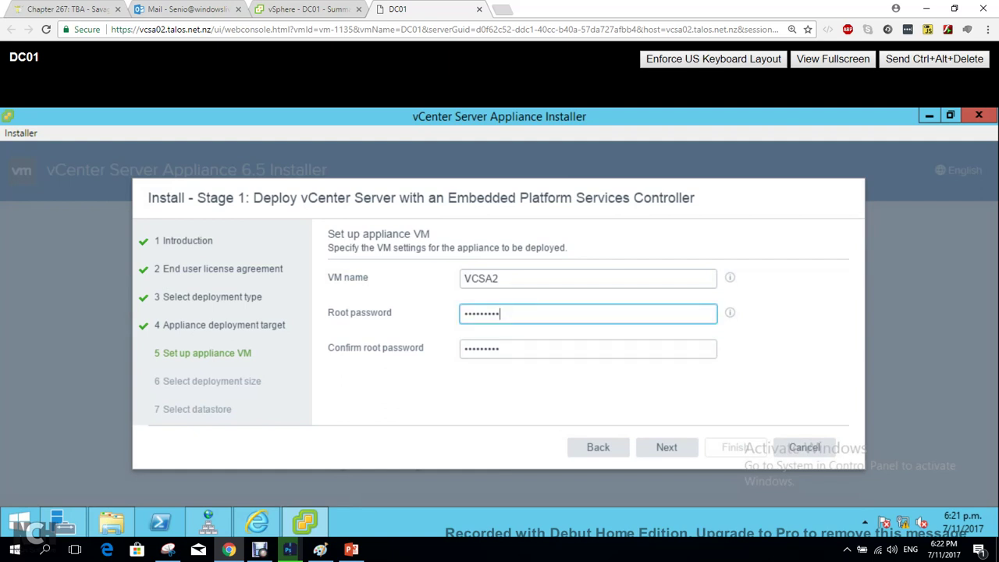
pyautogui.click(666, 446)
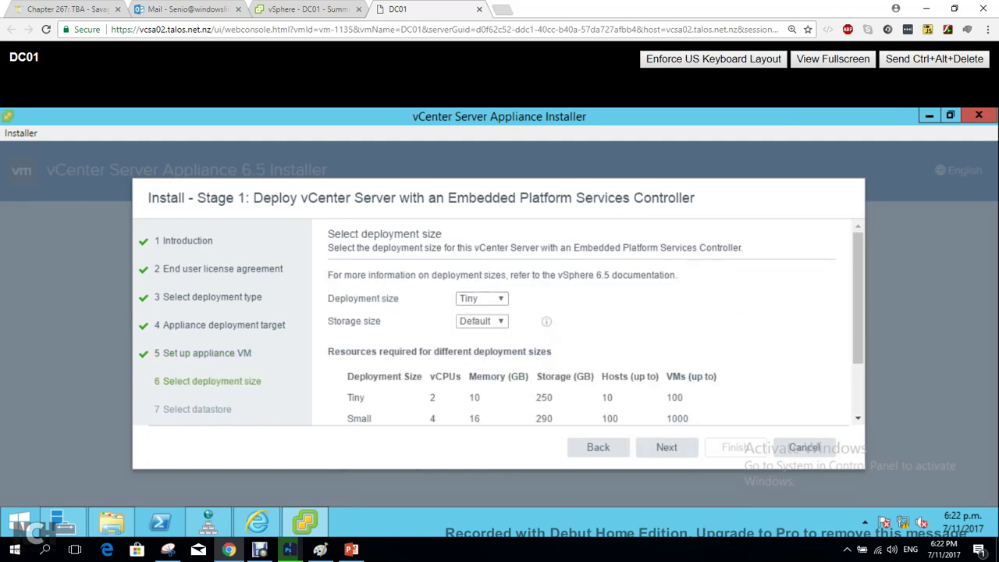
# Keep the Tiny size and install onto datastore1 with Enable Thin Disk Mode ticked.
pyautogui.click(667, 447)
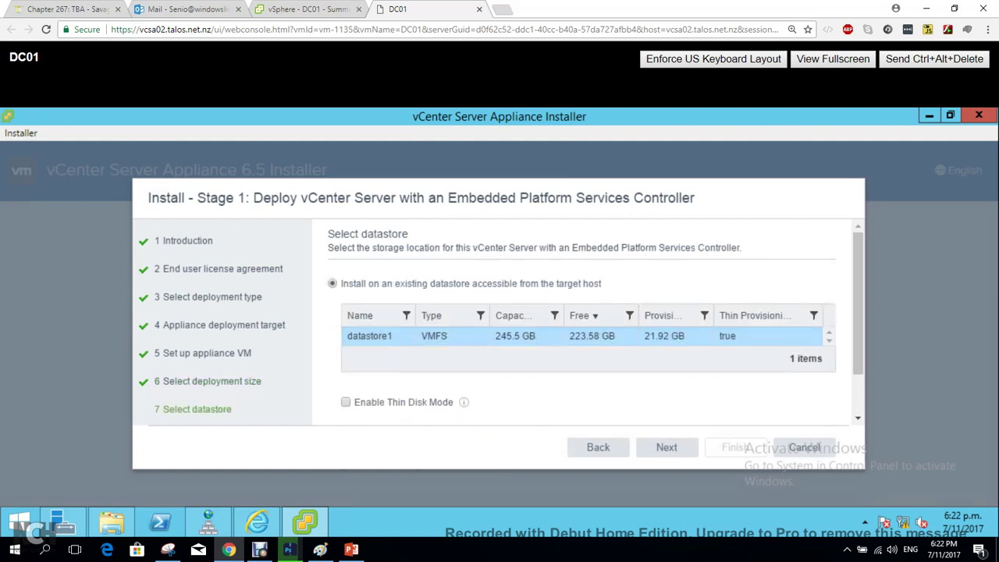
pyautogui.click(346, 402)
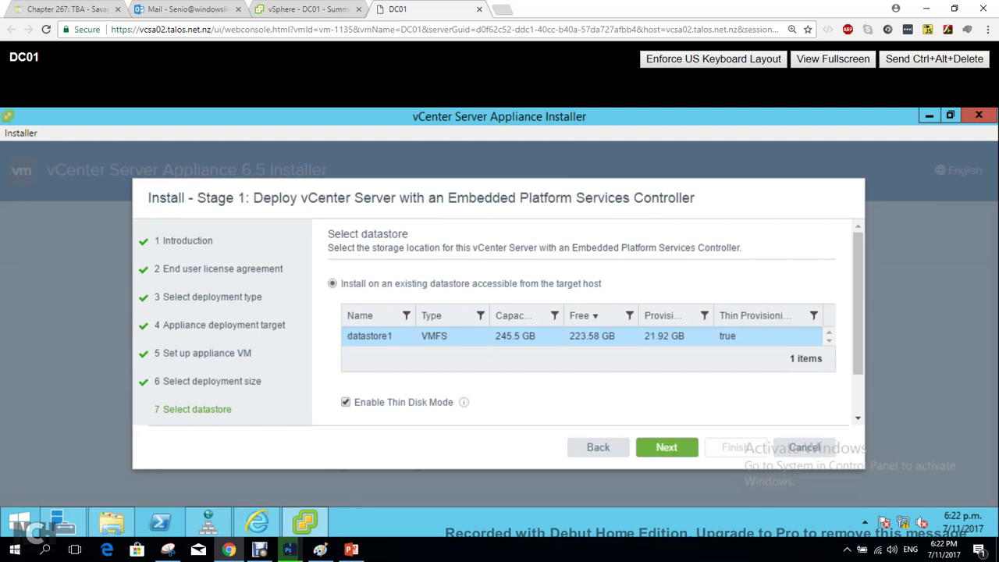
pyautogui.click(667, 447)
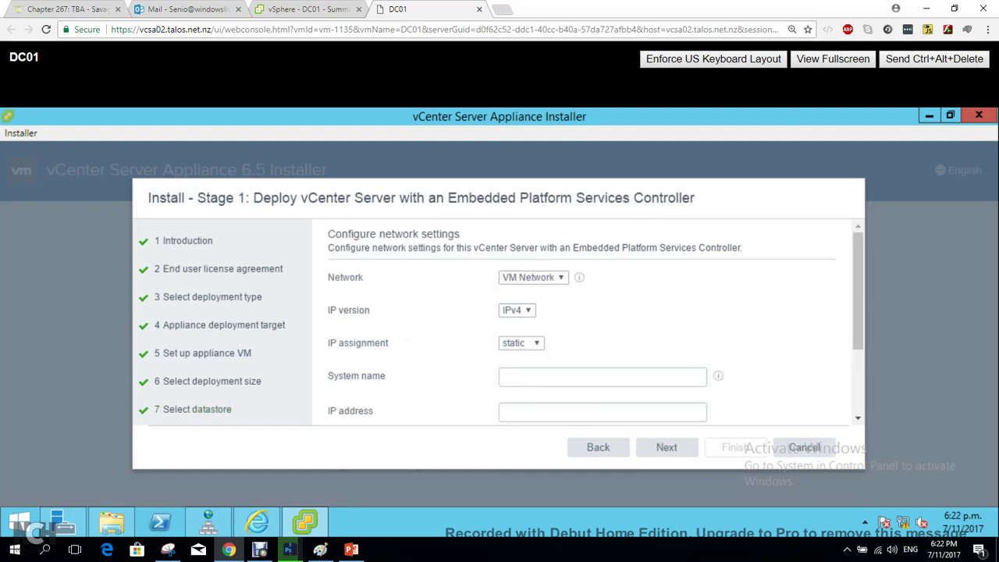
# Enter VCSA2.flackboxa.lab as the appliance's system name.
pyautogui.scroll(-3, 585, 324)
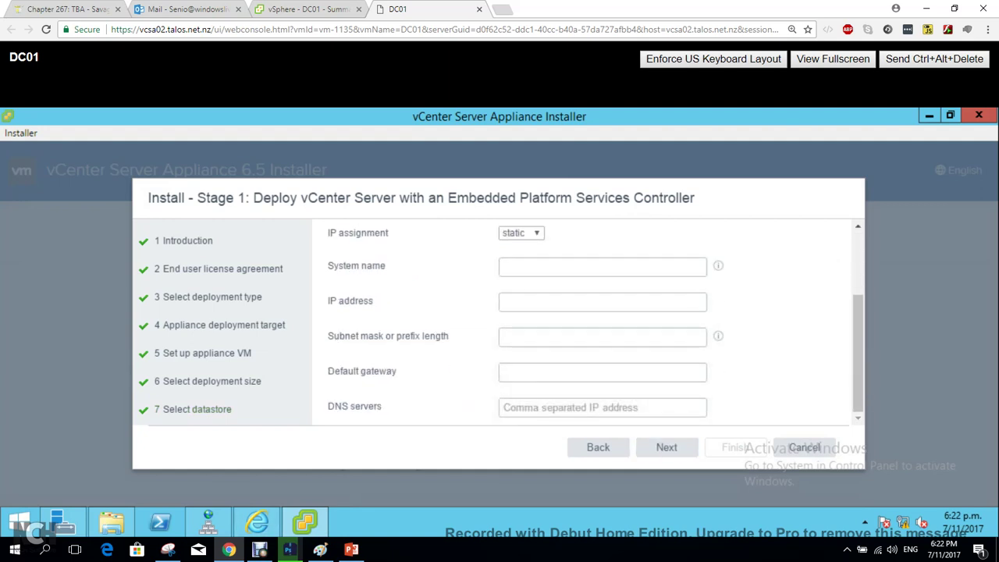
pyautogui.scroll(3, 585, 324)
pyautogui.scroll(-3, 609, 331)
pyautogui.click(602, 267)
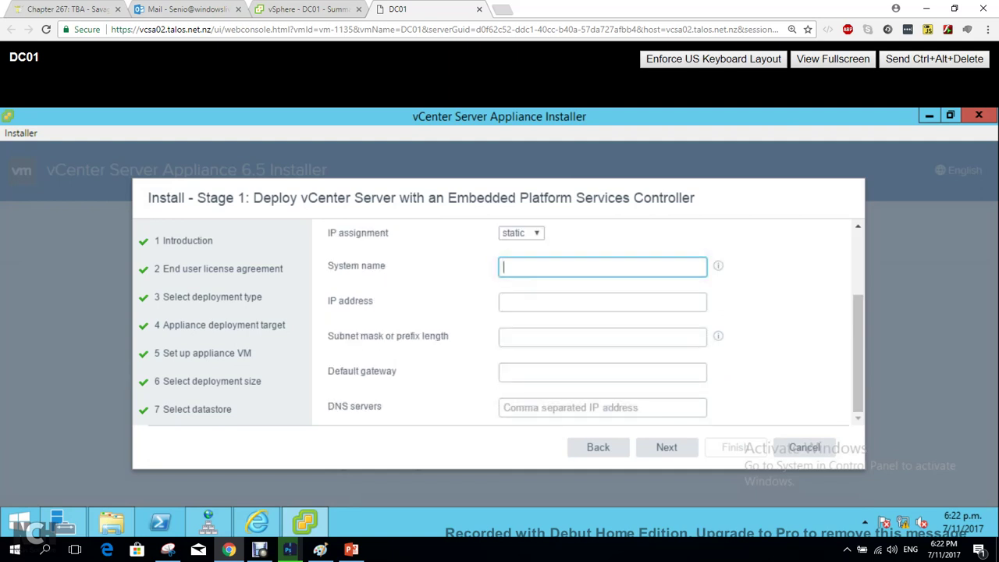
pyautogui.write('VCSA2')
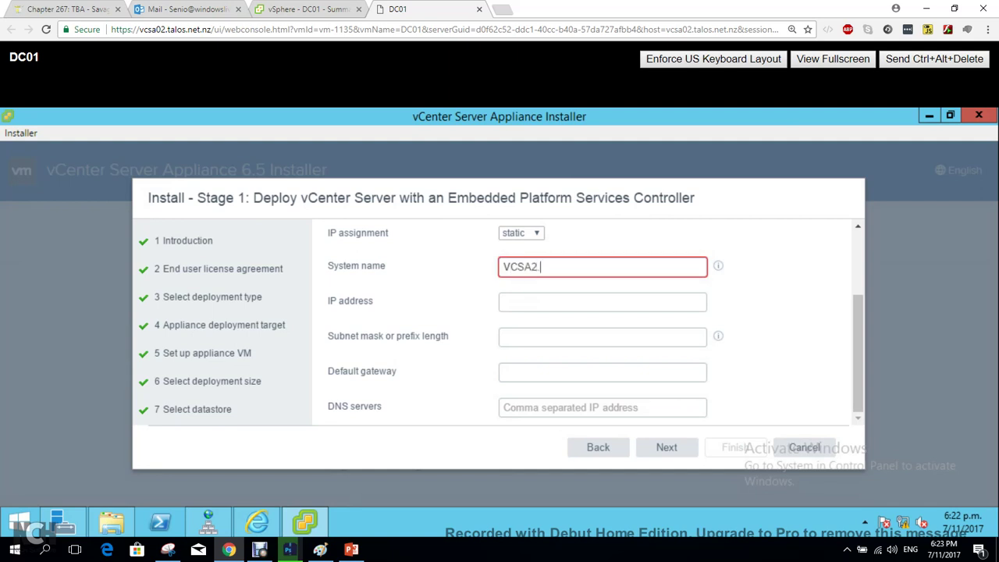
pyautogui.write('.flack')
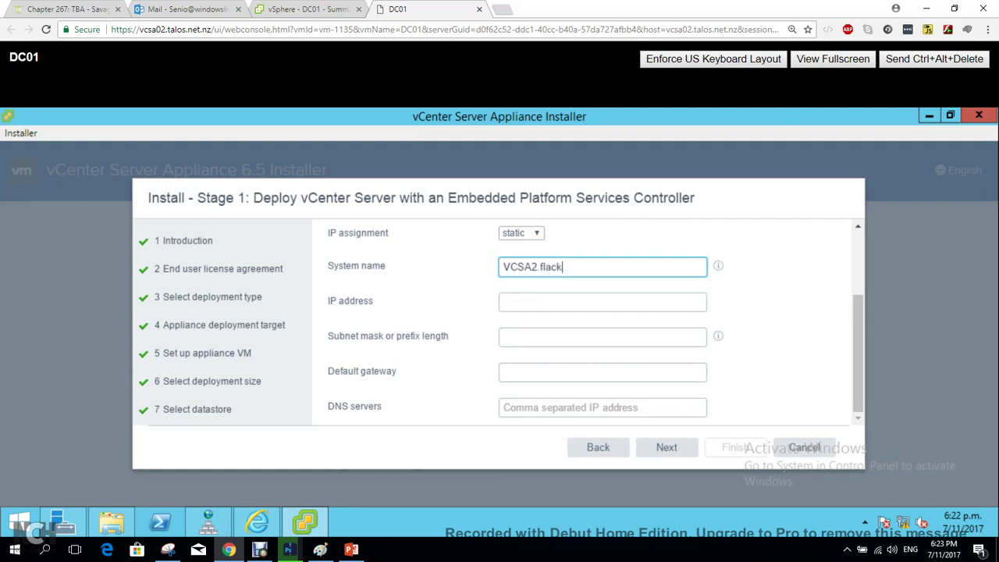
pyautogui.write('boxa.lab')
pyautogui.press('Home')
pyautogui.hotkey('shift', 'Right')
pyautogui.hotkey('shift', 'Right')
pyautogui.hotkey('shift', 'Right')
pyautogui.hotkey('shift', 'Right')
pyautogui.hotkey('shift', 'Right')
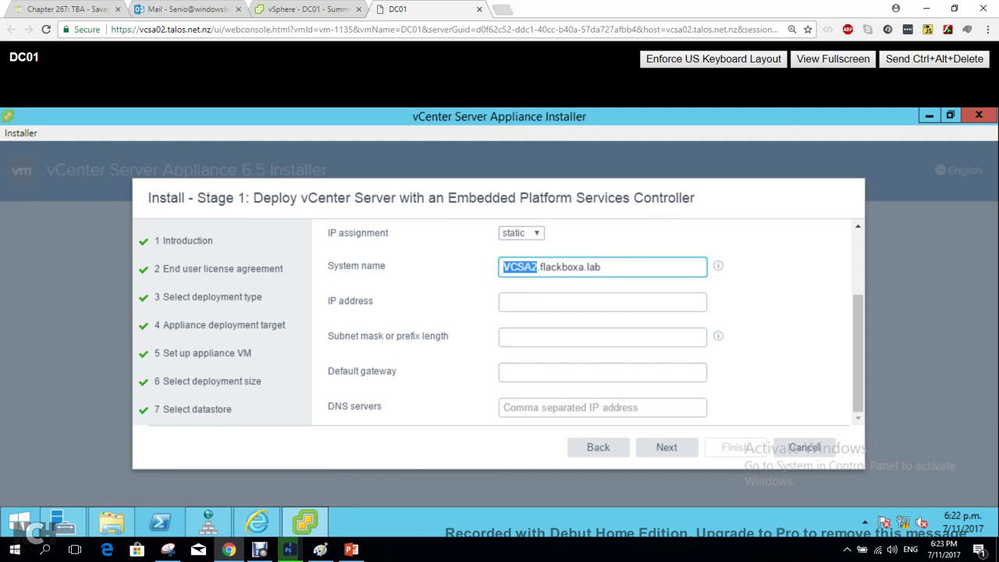
pyautogui.press('End')
pyautogui.hotkey('shift', 'Left')
pyautogui.hotkey('shift', 'Left')
pyautogui.hotkey('shift', 'Left')
pyautogui.hotkey('shift', 'Left')
pyautogui.hotkey('shift', 'Left')
pyautogui.hotkey('shift', 'Left')
pyautogui.hotkey('shift', 'Left')
pyautogui.hotkey('shift', 'Left')
pyautogui.hotkey('shift', 'Left')
pyautogui.hotkey('shift', 'Left')
pyautogui.hotkey('shift', 'Left')
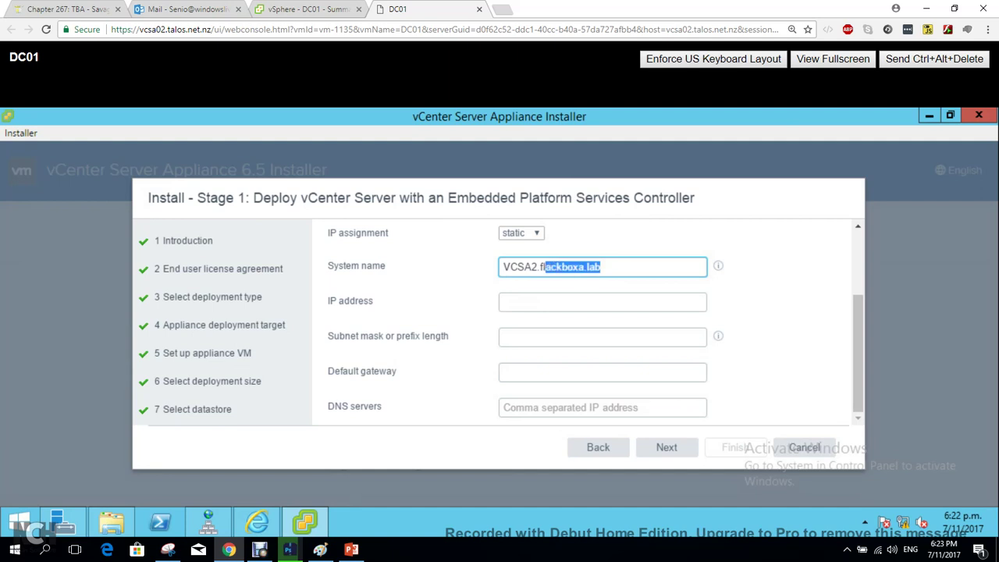
pyautogui.hotkey('shift', 'Left')
pyautogui.hotkey('shift', 'Left')
# Set IP 172.23.4.202, mask 255.255.255.0, and gateway and DNS server 172.23.4.1.
pyautogui.press('Tab')
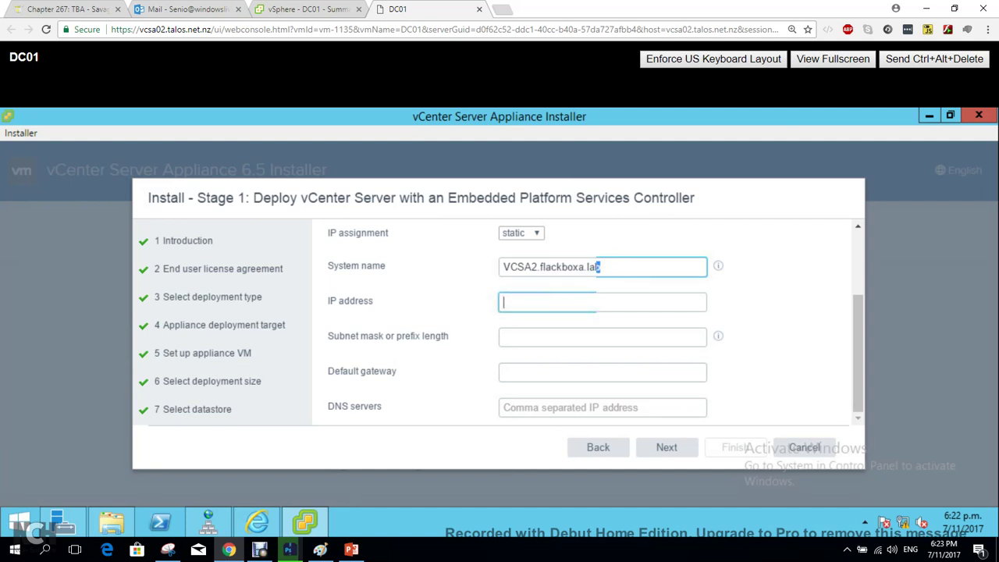
pyautogui.write('1')
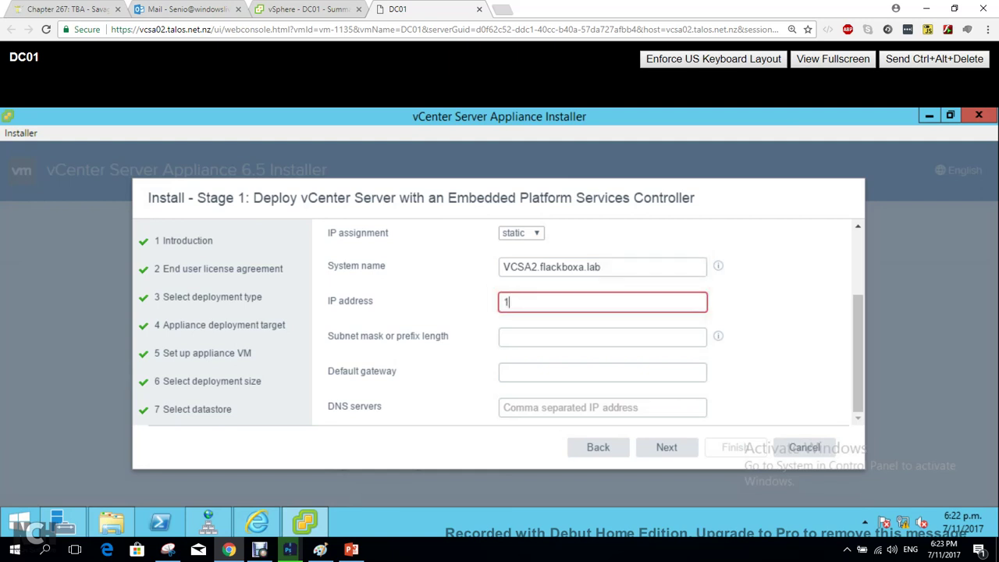
pyautogui.write('72.23.4.201')
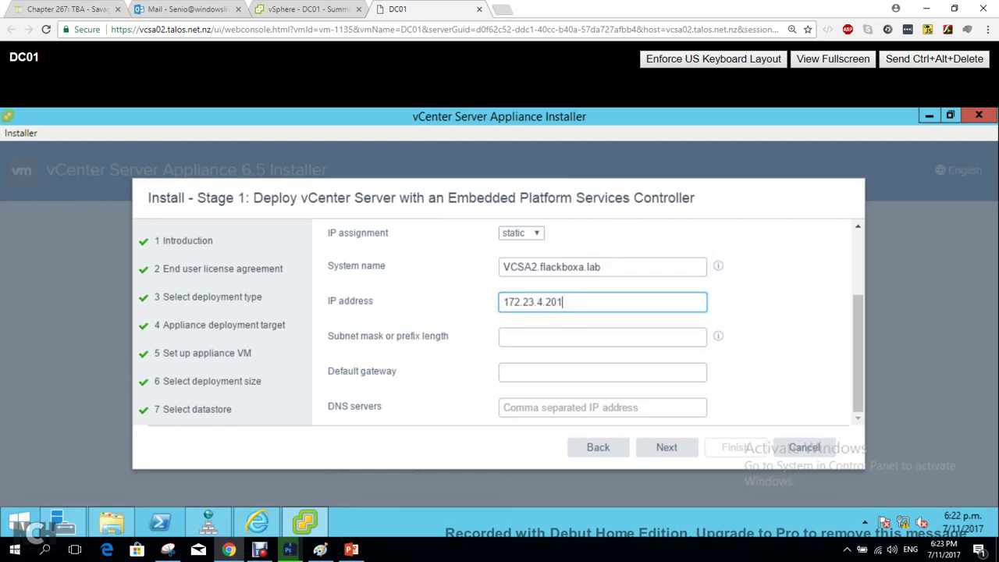
pyautogui.press('BackSpace')
pyautogui.write('2')
pyautogui.press('Tab')
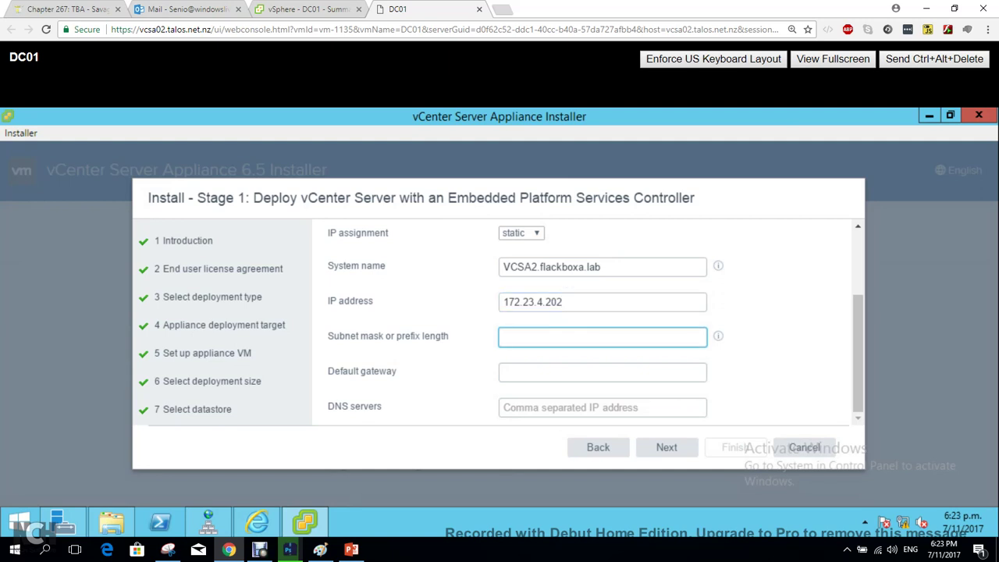
pyautogui.write('25')
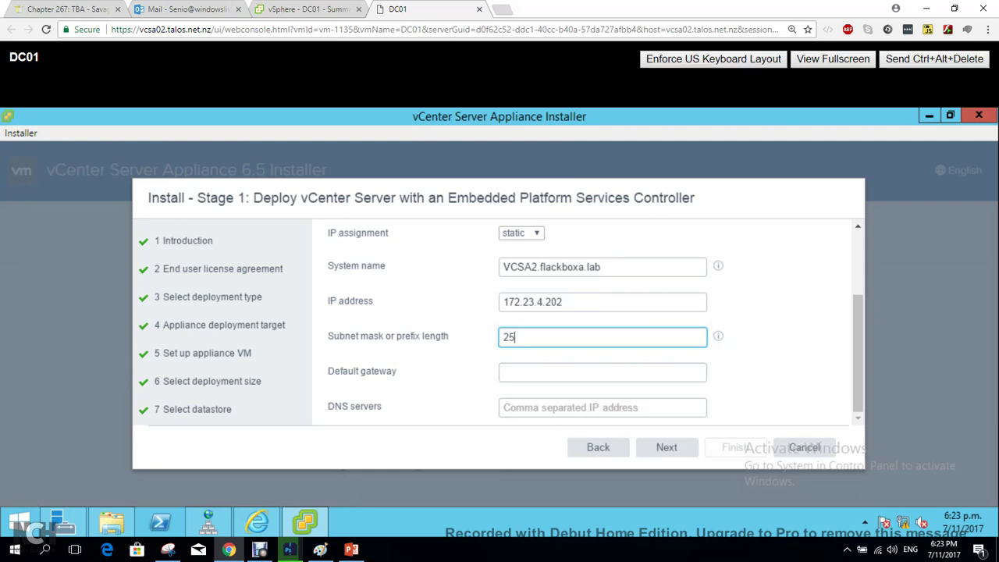
pyautogui.write('5.255.255.0')
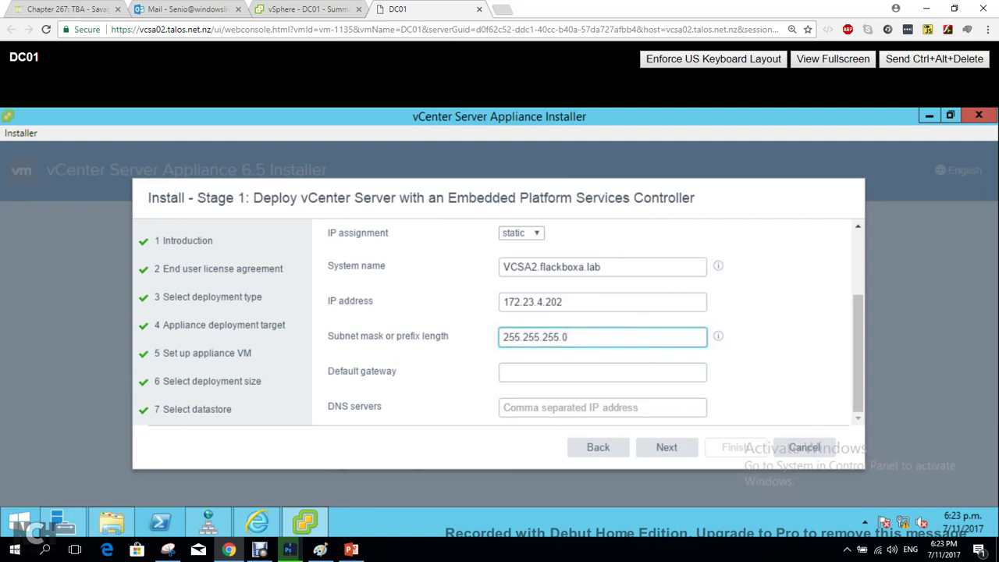
pyautogui.press('Tab')
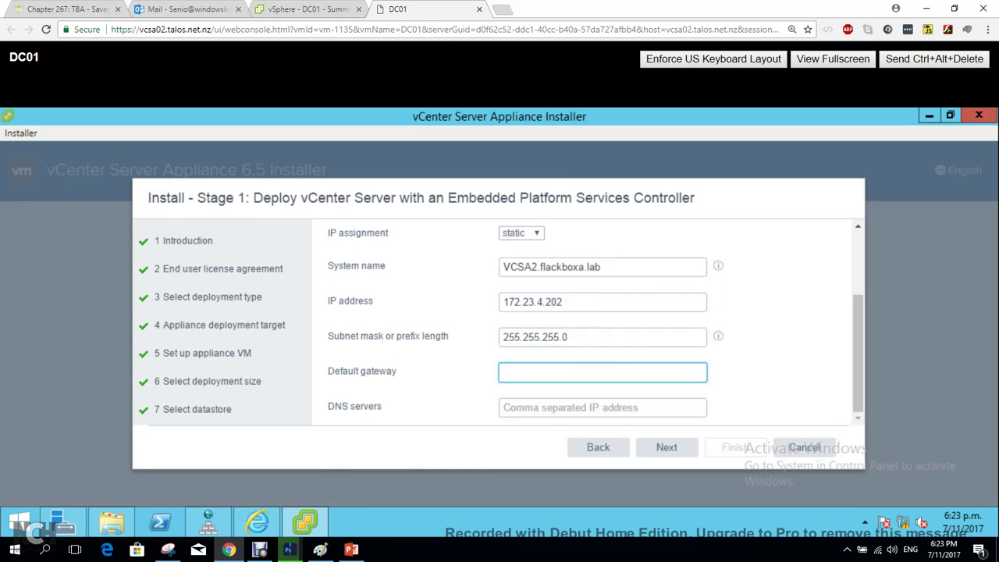
pyautogui.write('172.23.4.1')
pyautogui.click(603, 408)
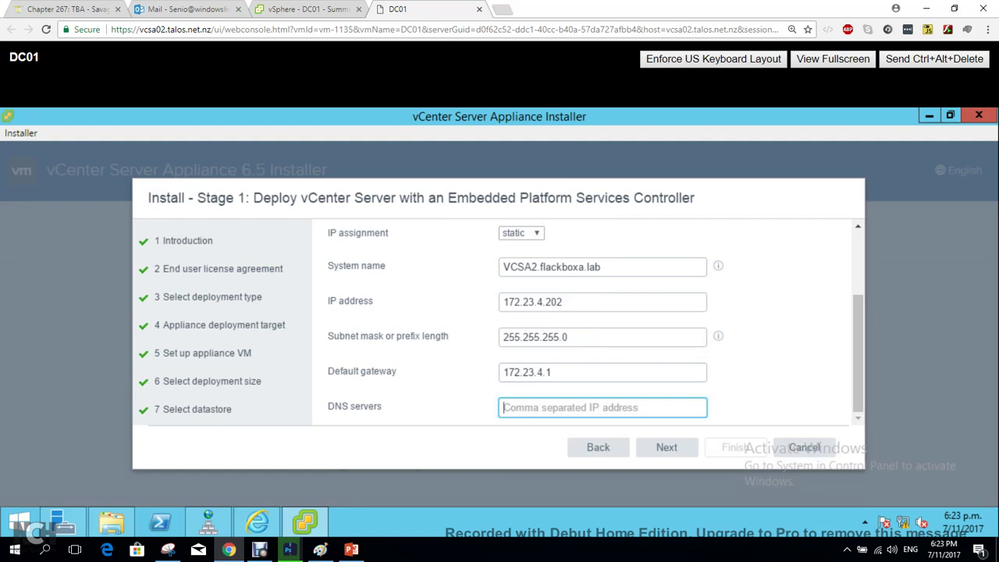
pyautogui.write('172.23.4.1')
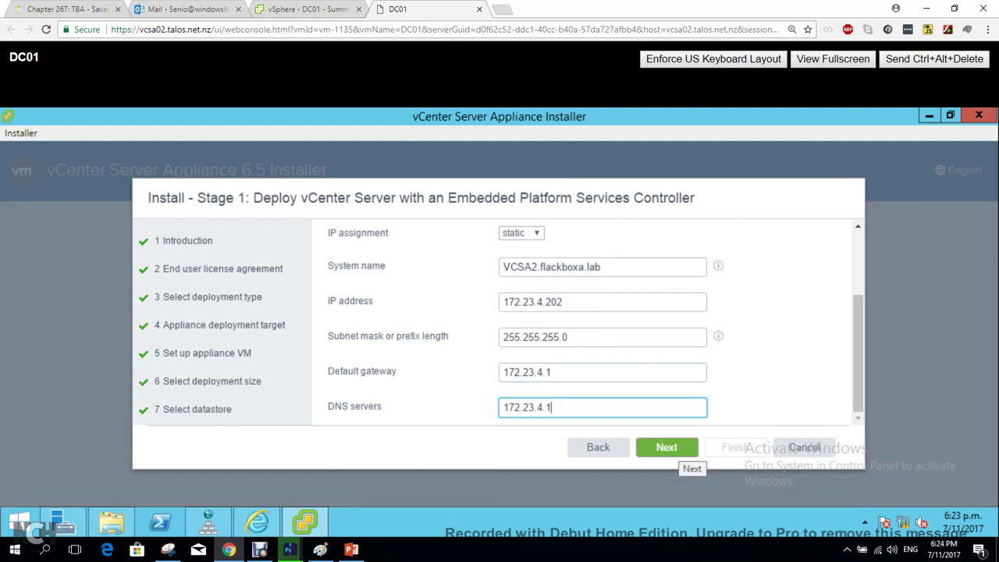
# Submit the network settings and continue past the unresolvable-FQDN warning to Ready to complete stage 1.
pyautogui.click(670, 449)
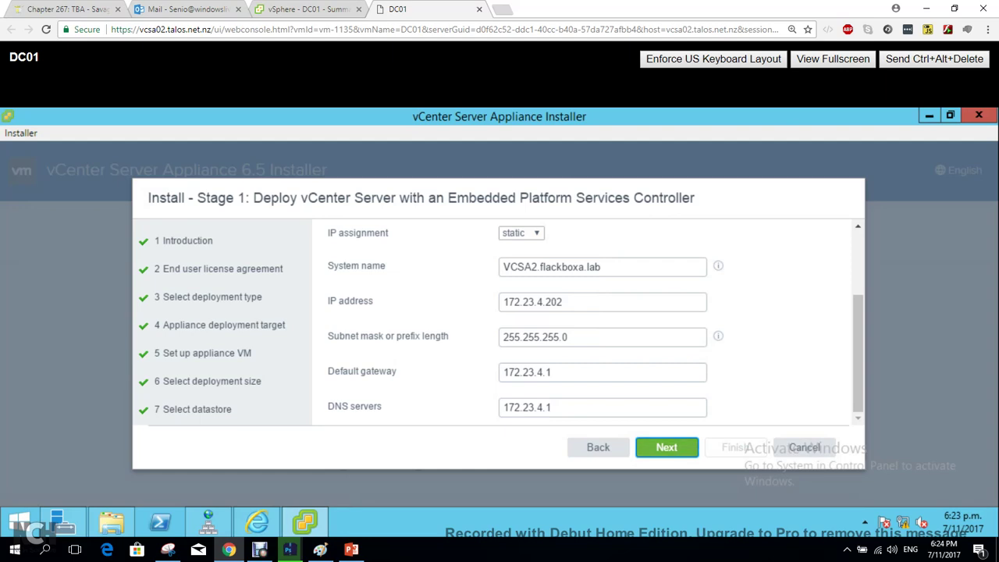
pyautogui.moveTo(305, 522)
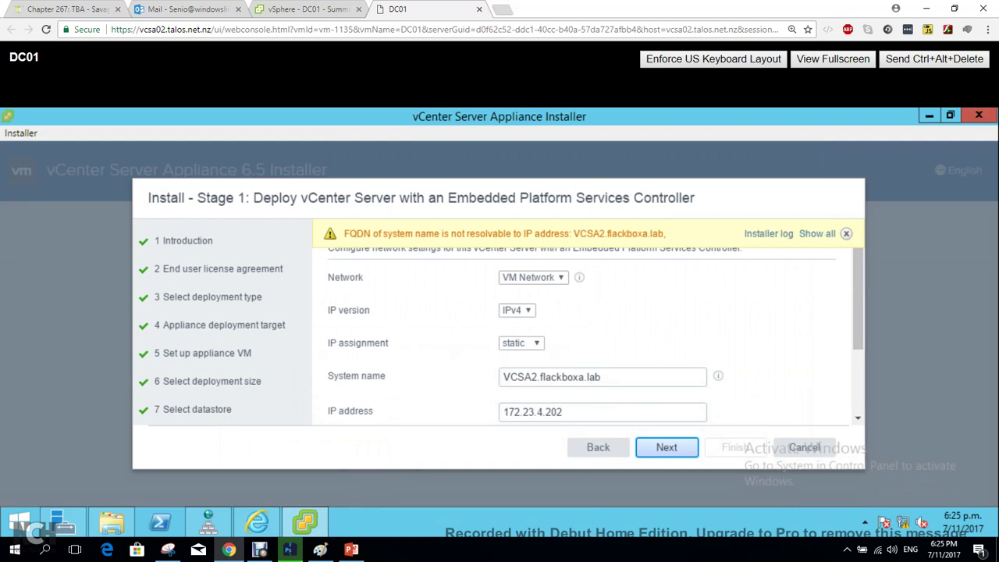
pyautogui.press('Return')
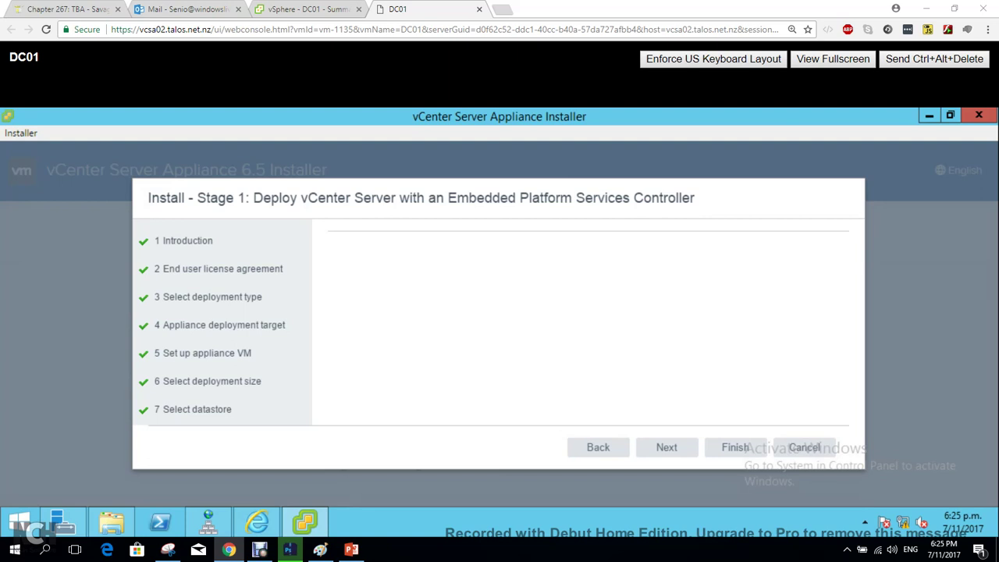
# Close DNS Manager, relaunch it via Server Manager Tools > DNS, and select the flackboxa.lab zone.
pyautogui.moveTo(208, 522)
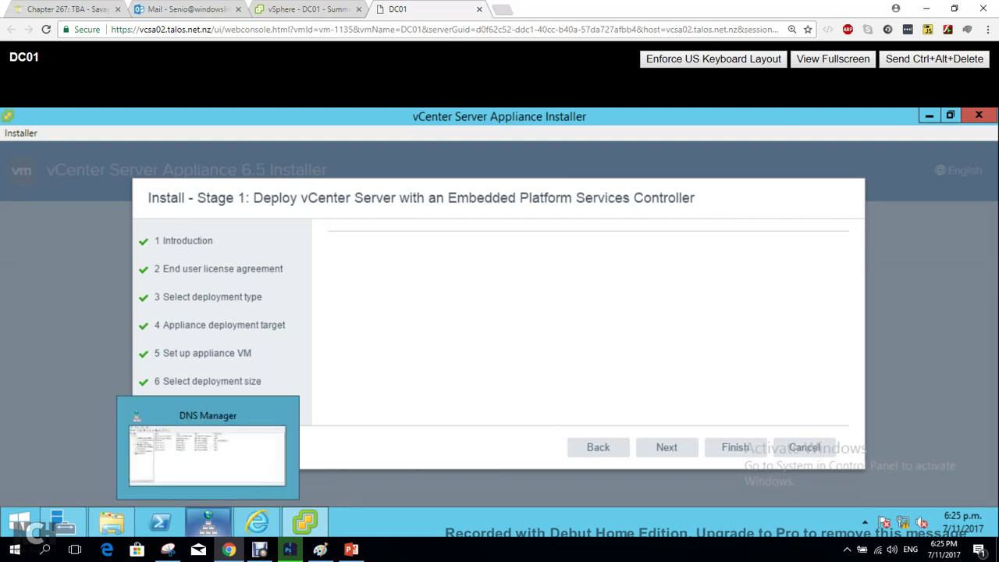
pyautogui.click(208, 452)
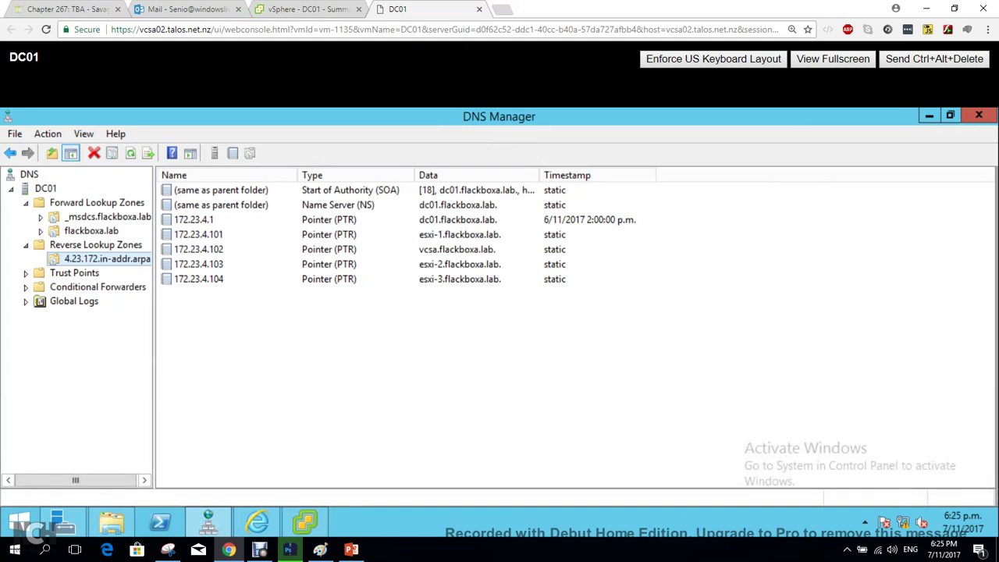
pyautogui.hotkey('alt', 'F4')
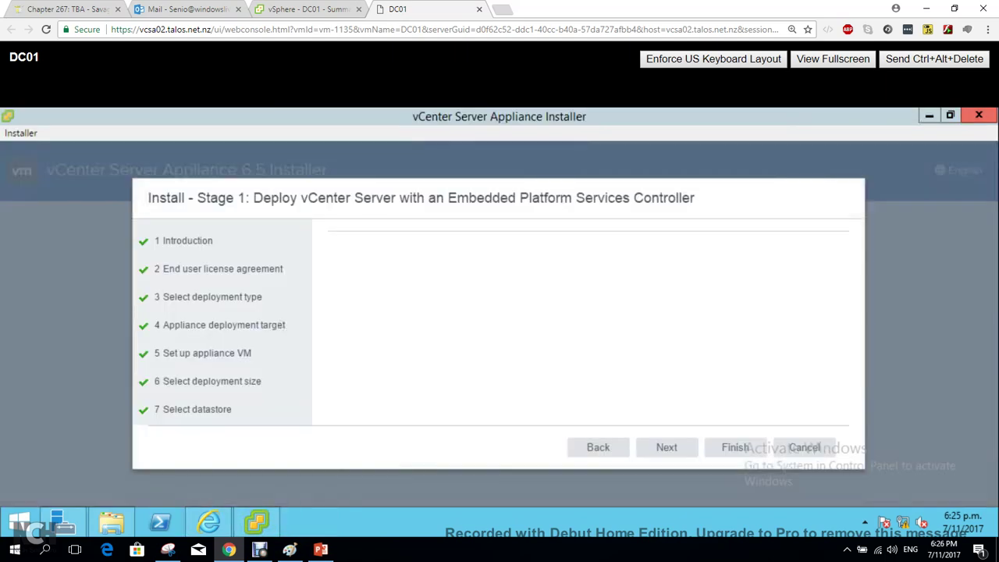
pyautogui.click(62, 522)
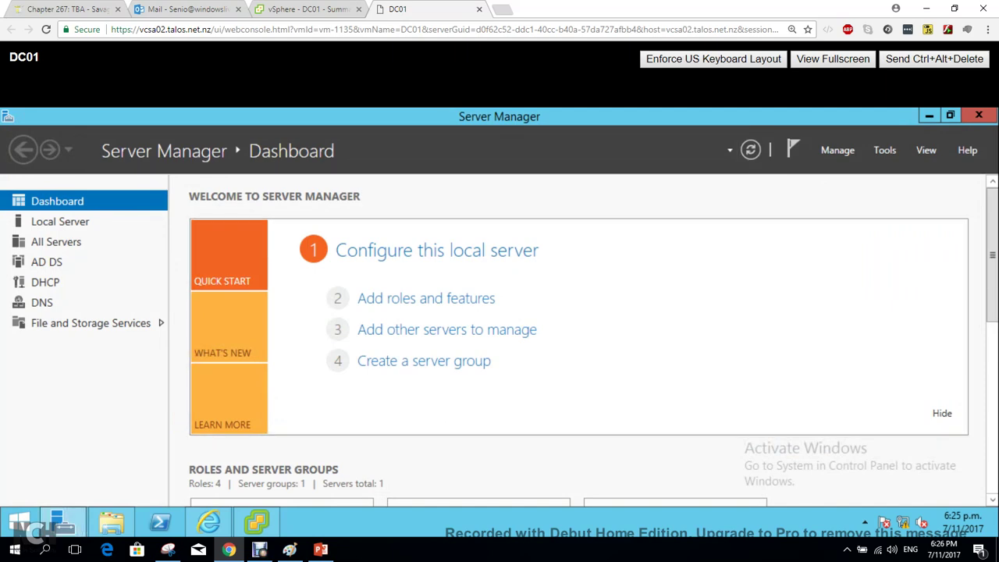
pyautogui.click(884, 150)
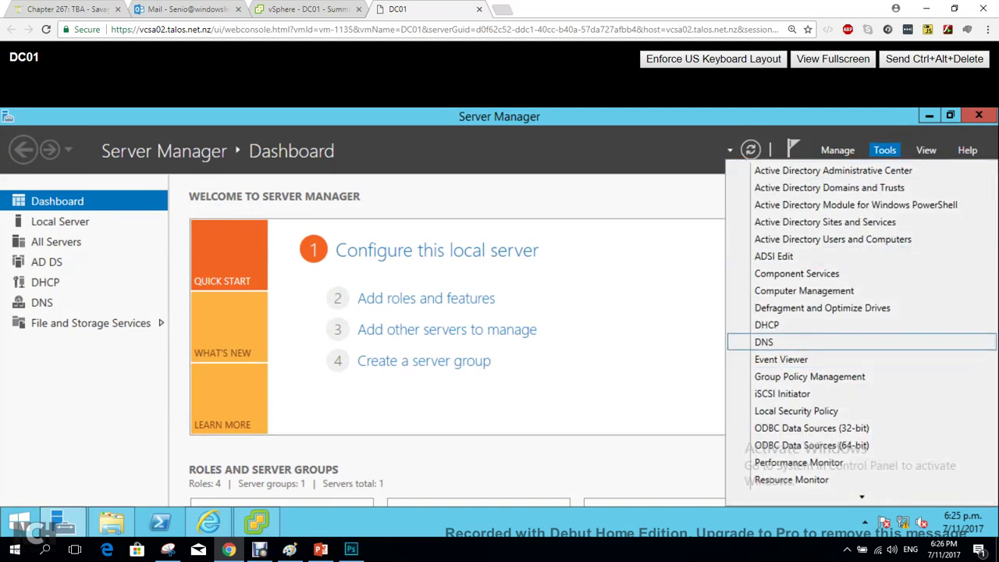
pyautogui.click(764, 342)
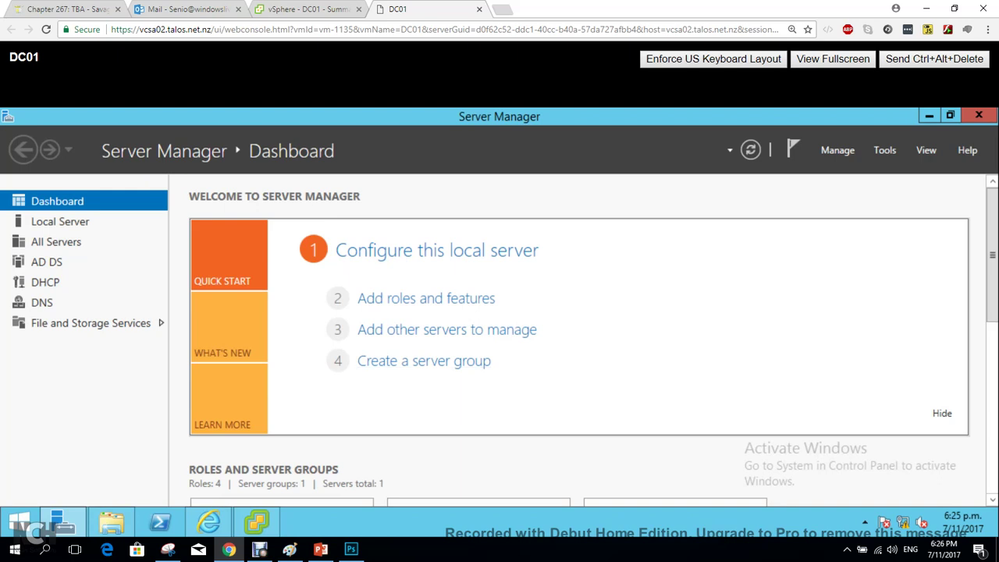
pyautogui.click(260, 549)
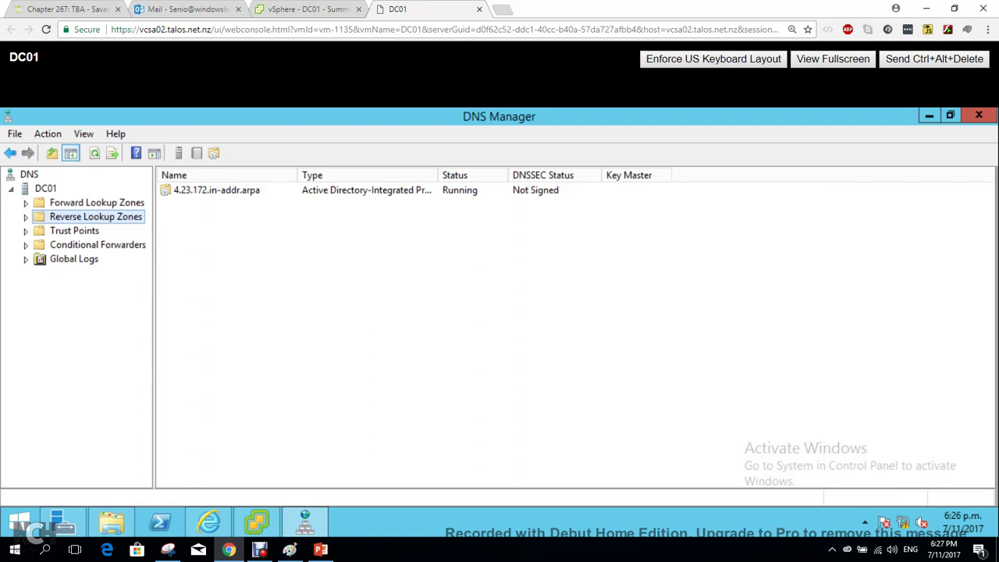
pyautogui.click(96, 203)
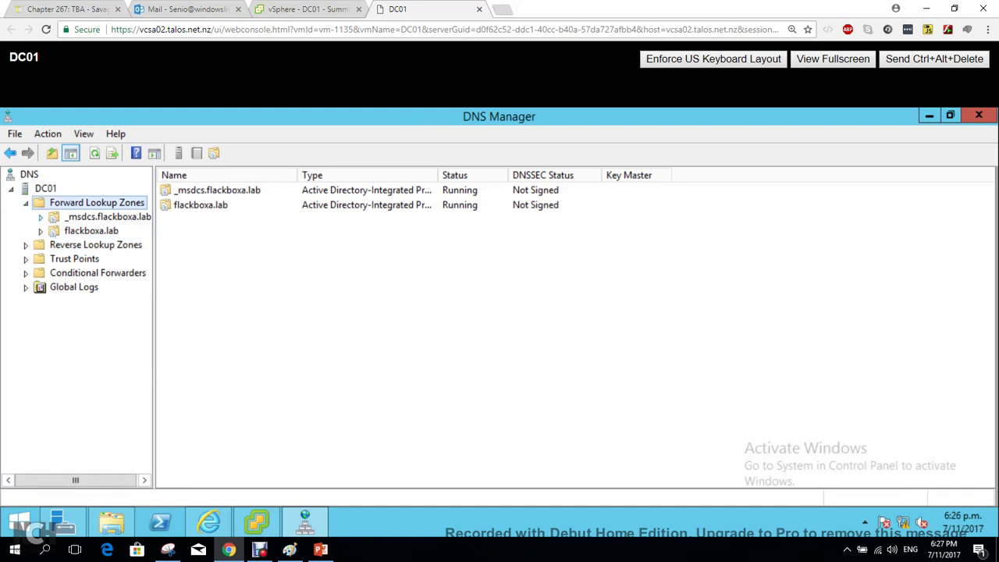
pyautogui.click(91, 230)
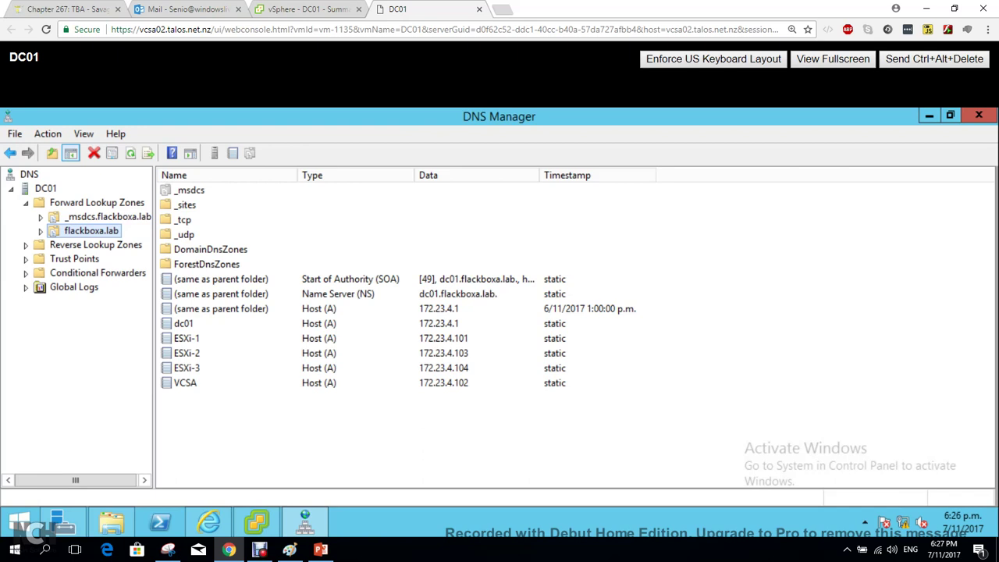
# Start a new host record named VCSA2 with IP 172.23.4.202 in the flackboxa.lab zone.
pyautogui.rightClick(260, 439)
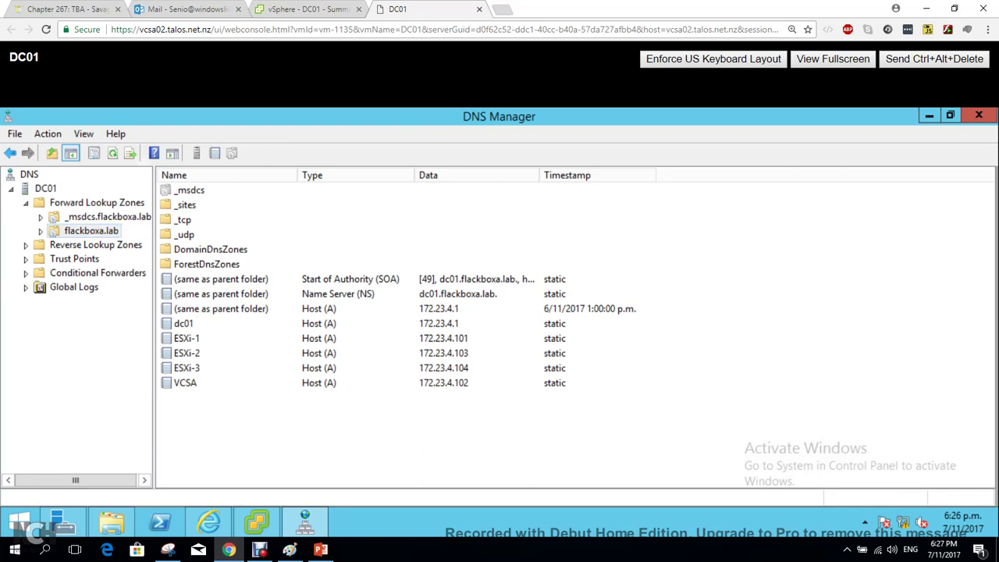
pyautogui.press('Down')
pyautogui.press('Down')
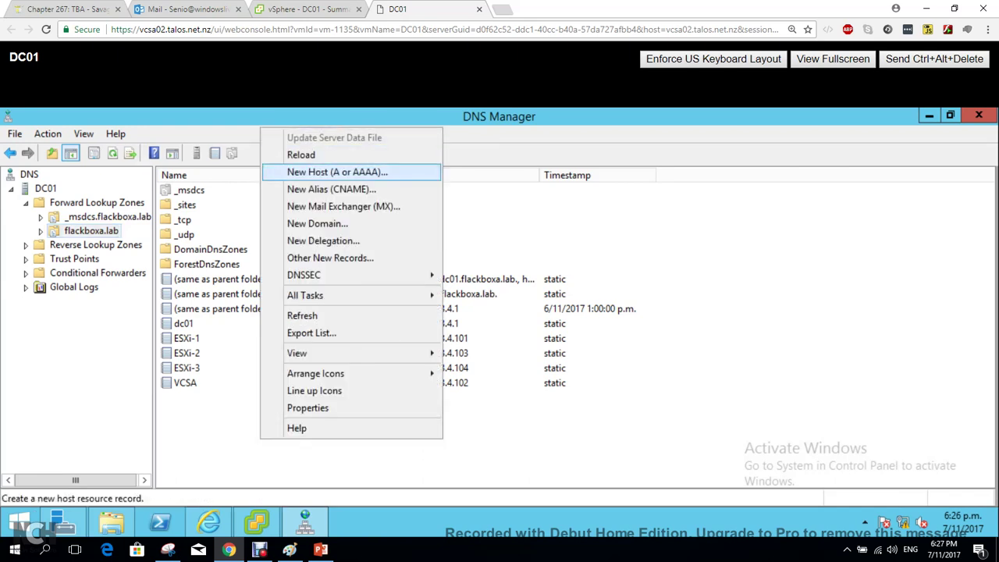
pyautogui.press('Return')
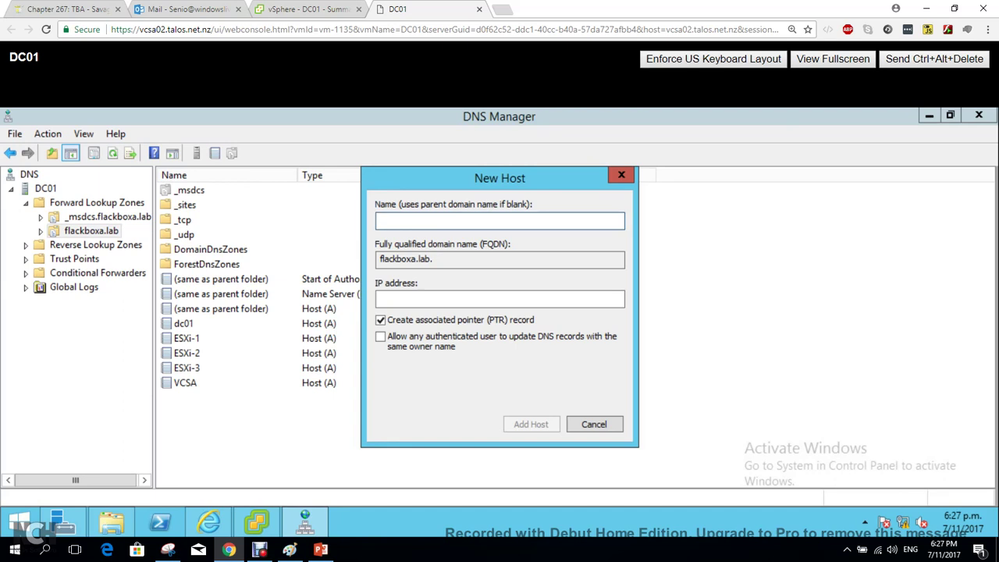
pyautogui.write('VCSA2')
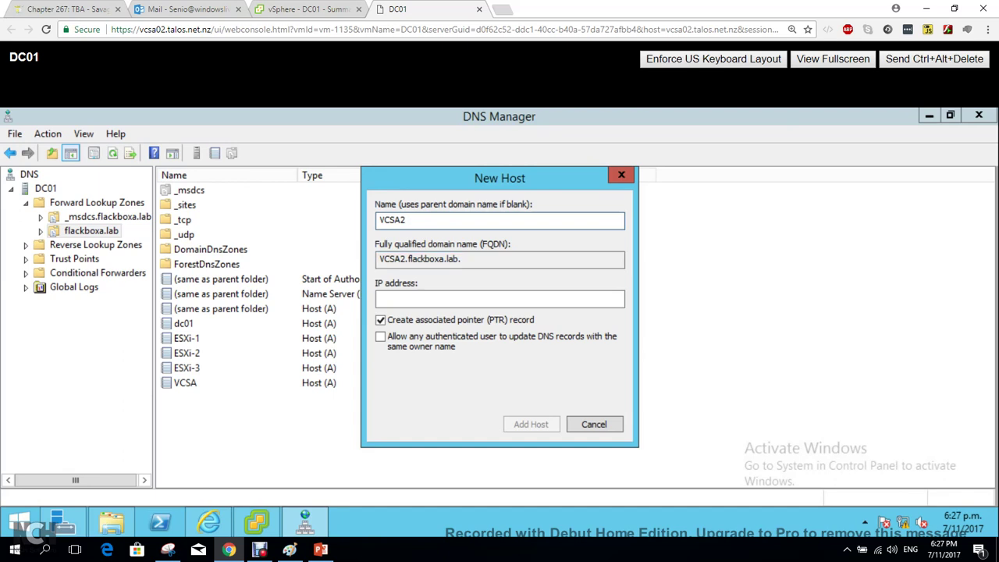
pyautogui.hotkey('shift', 'Left')
pyautogui.hotkey('shift', 'Left')
pyautogui.hotkey('shift', 'Left')
pyautogui.hotkey('shift', 'Left')
pyautogui.hotkey('shift', 'Left')
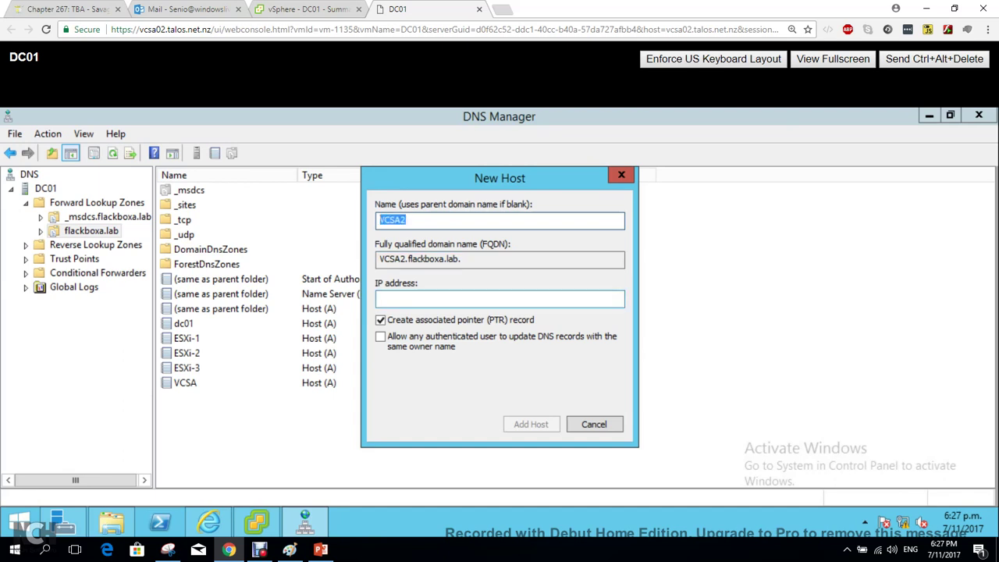
pyautogui.click(500, 299)
pyautogui.write('172.')
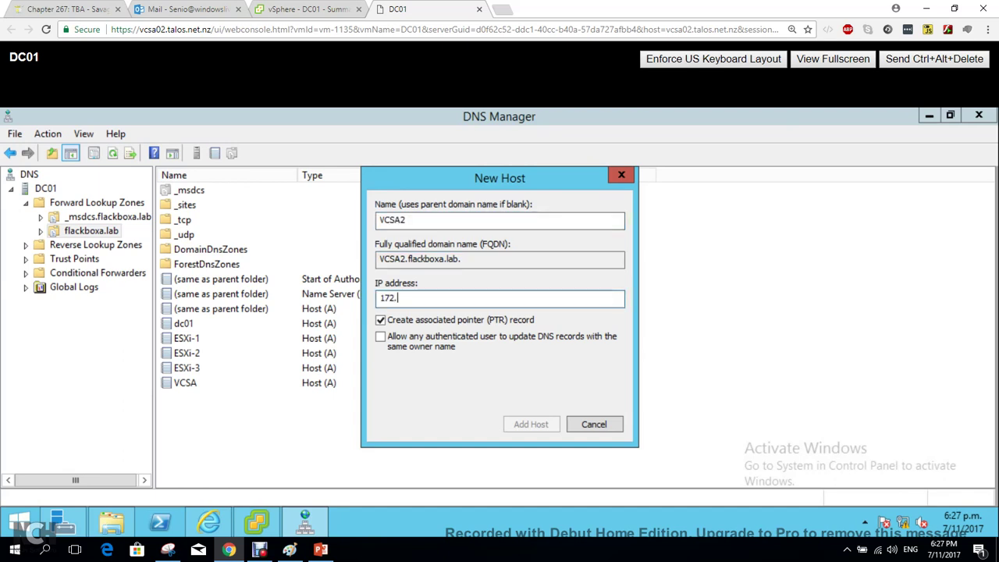
pyautogui.write('23.4.202')
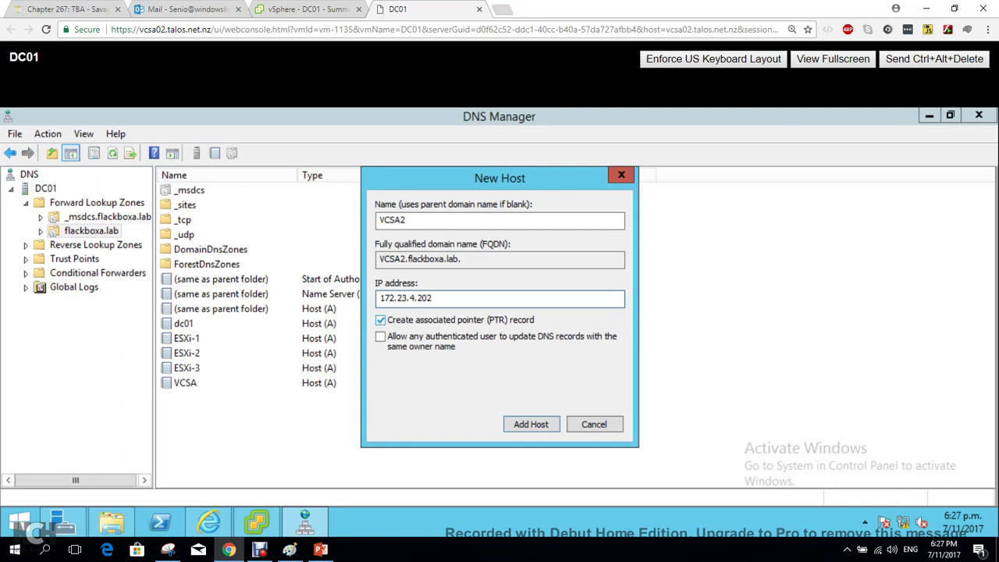
# Skip the associated PTR record, add the VCSA2 host, close the form, and expand Reverse Lookup Zones.
pyautogui.click(380, 320)
pyautogui.click(500, 221)
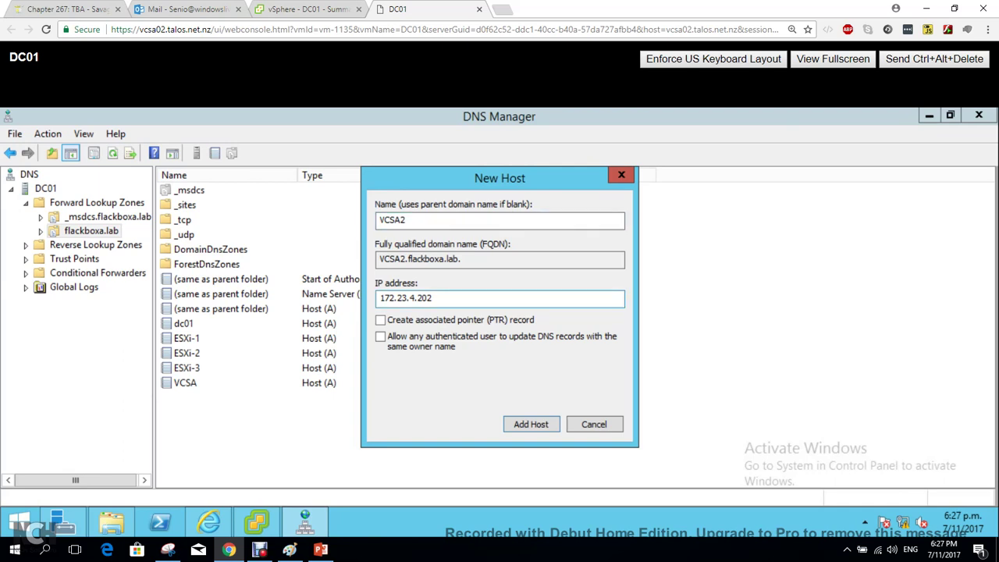
pyautogui.moveTo(462, 259); pyautogui.dragTo(380, 258)
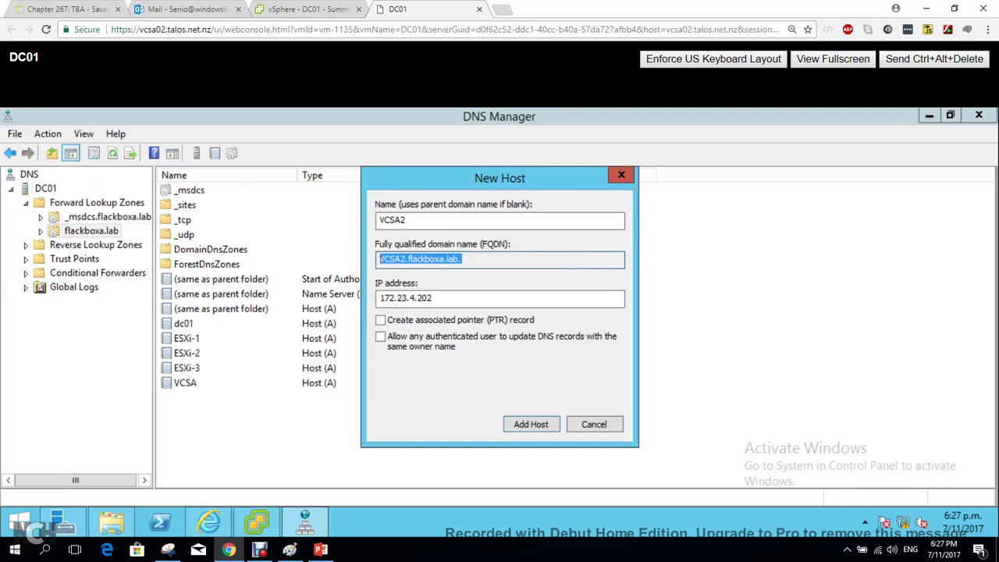
pyautogui.click(380, 258)
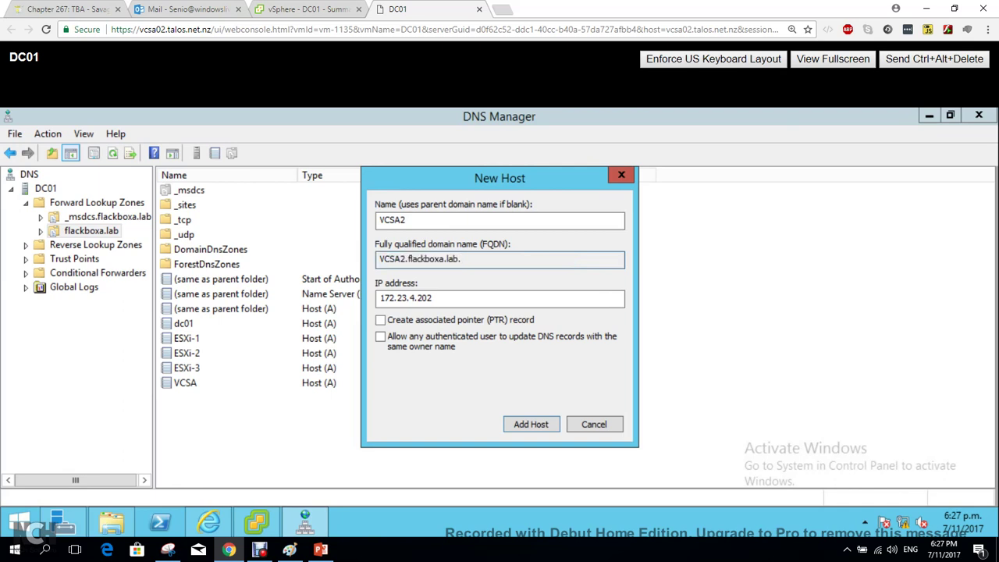
pyautogui.press('Return')
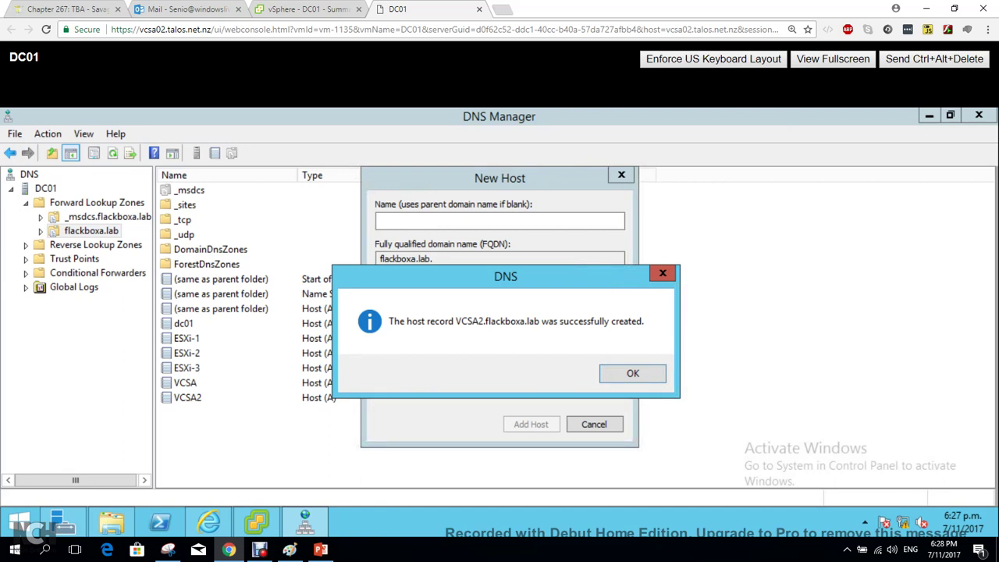
pyautogui.press('Return')
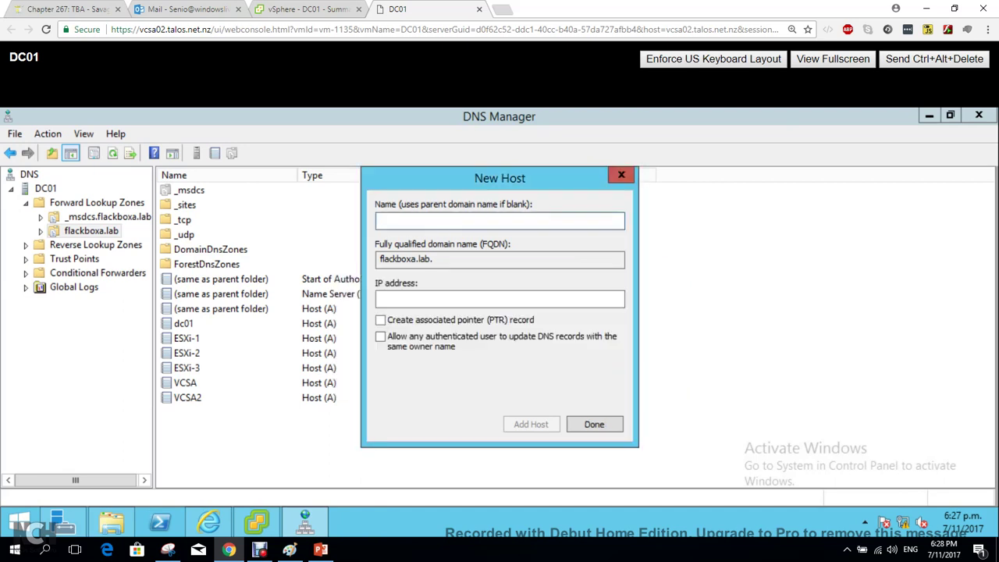
pyautogui.click(622, 175)
pyautogui.click(26, 244)
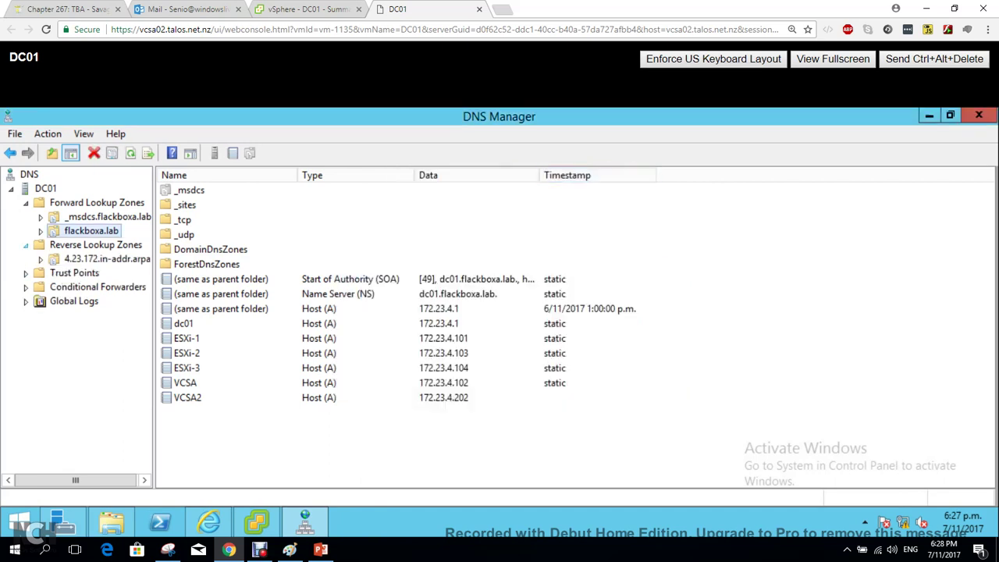
# Select the 4.23.172.in-addr.arpa reverse zone and bring up its record actions.
pyautogui.click(107, 259)
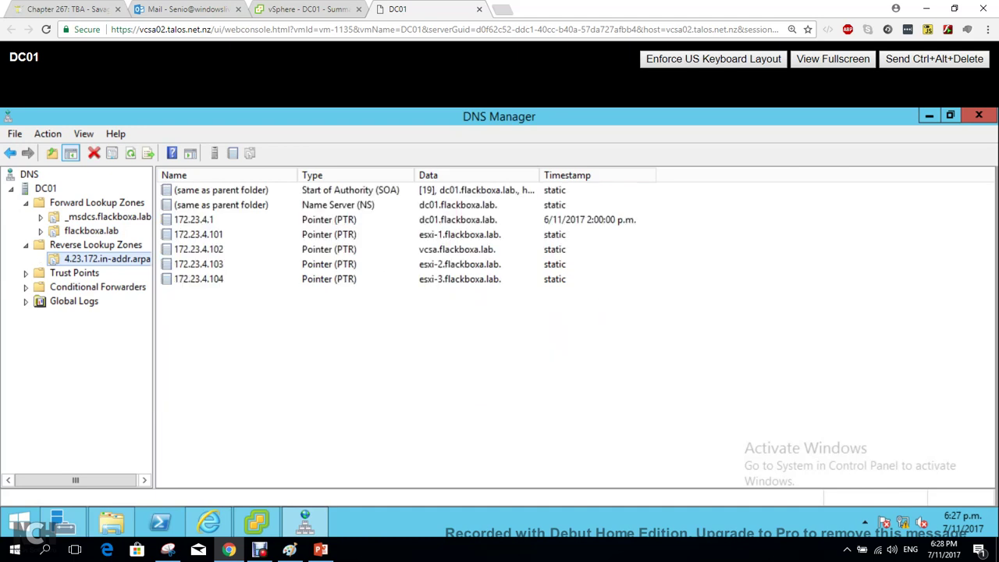
pyautogui.click(91, 231)
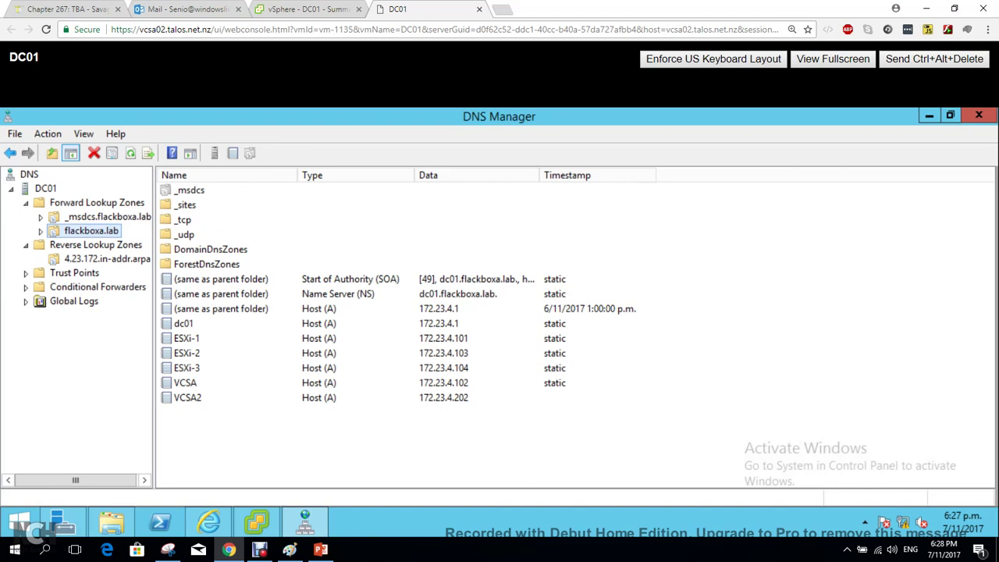
pyautogui.click(107, 258)
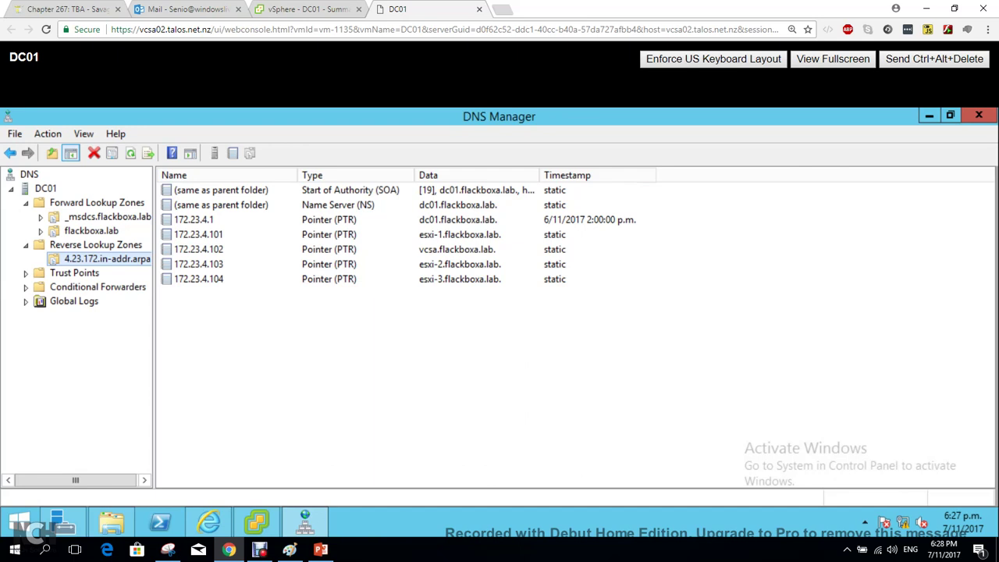
pyautogui.rightClick(303, 229)
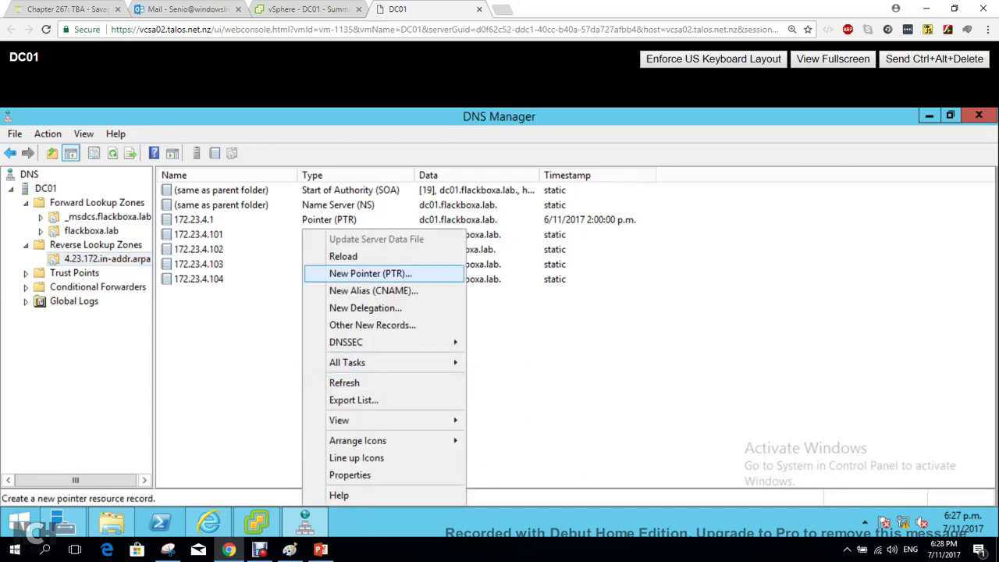
pyautogui.press('Down')
pyautogui.press('Return')
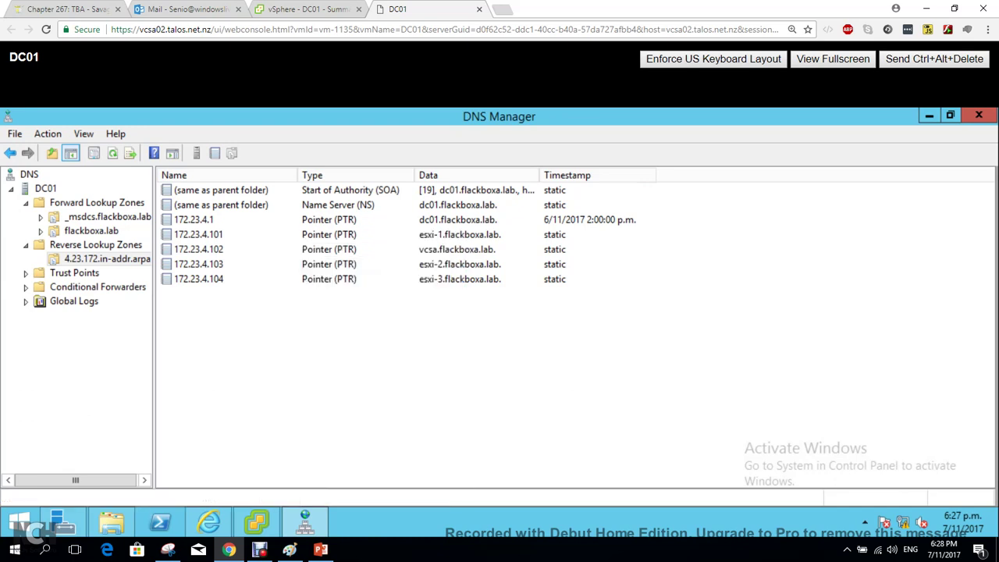
# Create a PTR record mapping 172.23.4.202 to VCSA2.flackboxa.lab.
pyautogui.rightClick(325, 228)
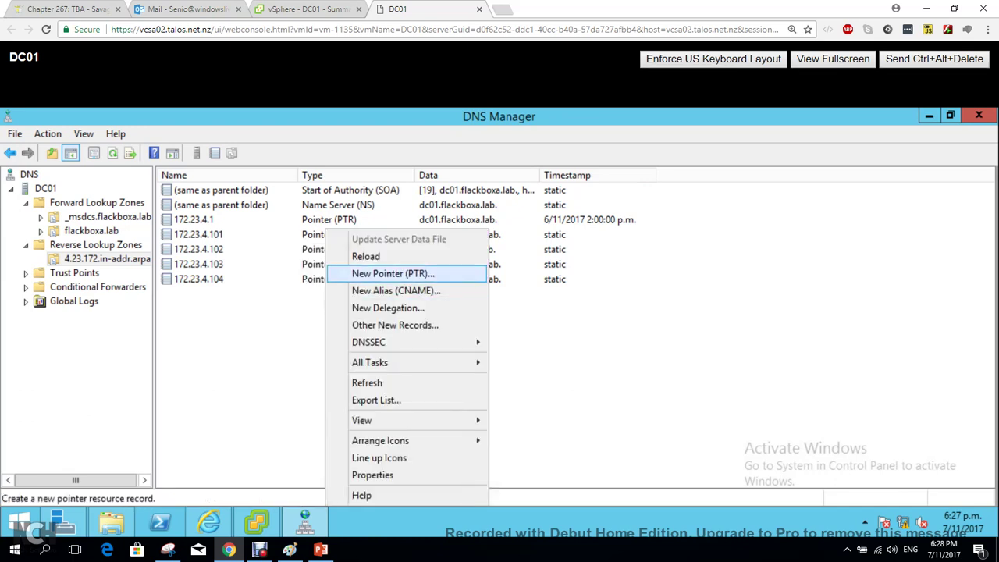
pyautogui.click(367, 273)
pyautogui.press('End')
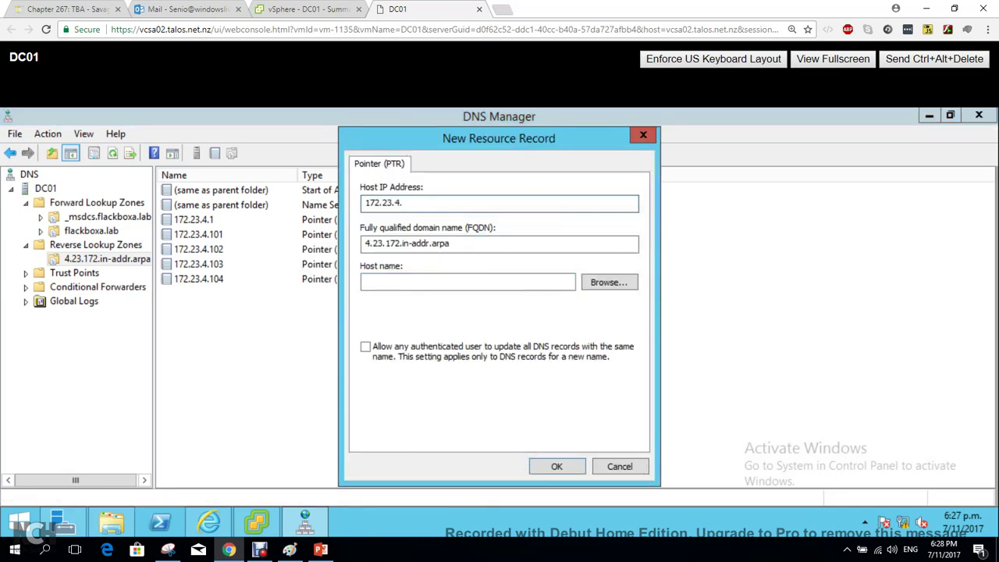
pyautogui.write('202')
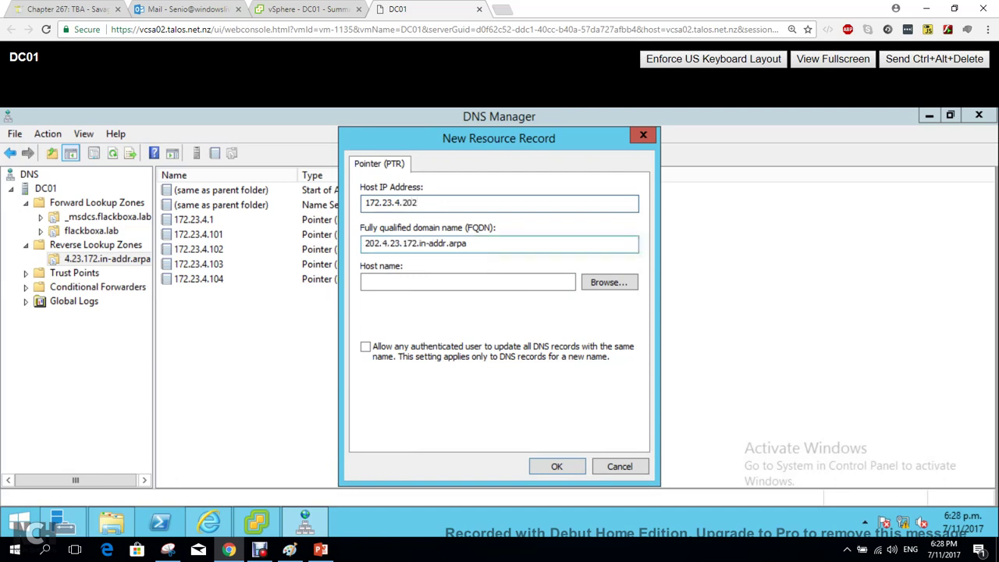
pyautogui.click(467, 282)
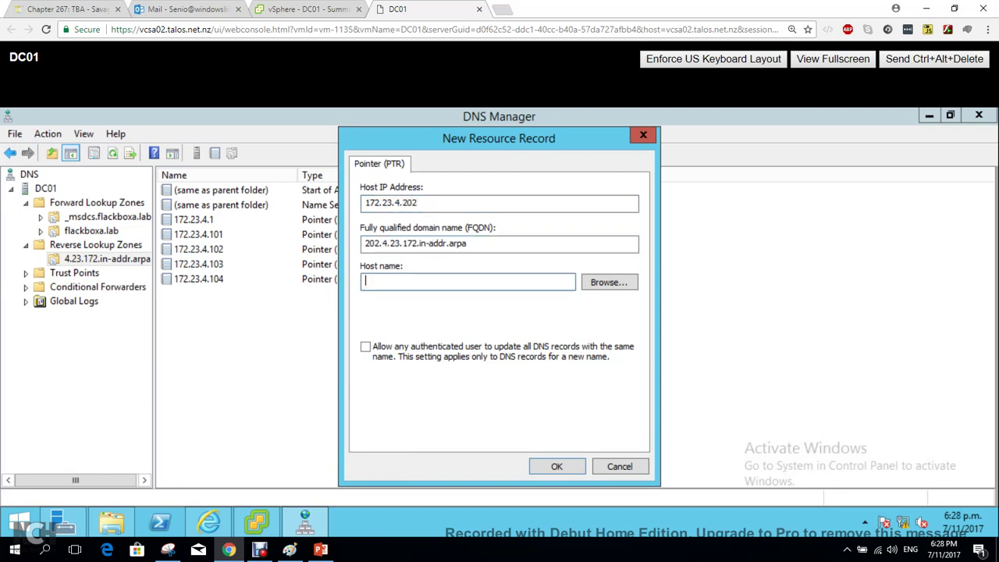
pyautogui.write('VCSA2.flackboxa.lab')
pyautogui.press('Return')
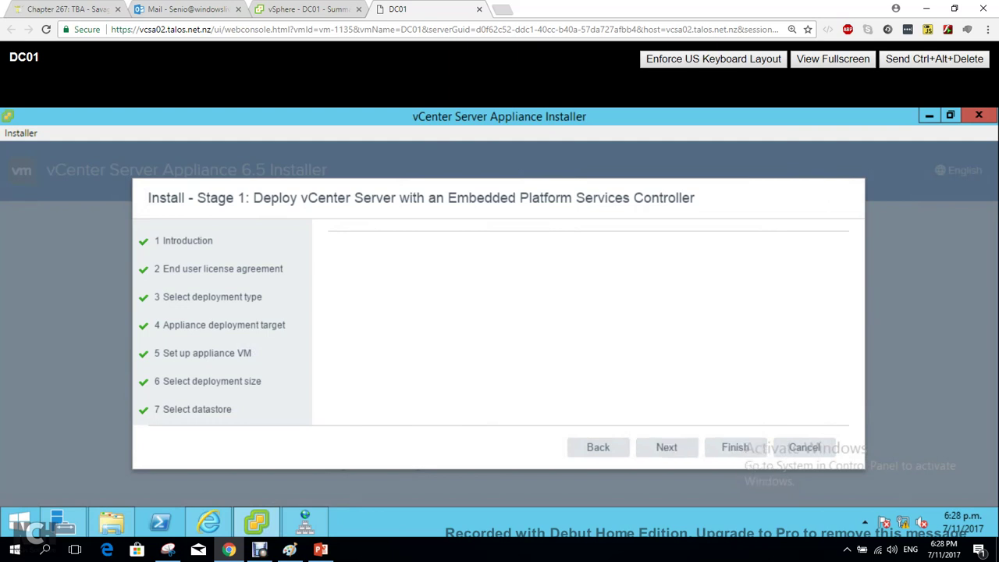
# Correct the system name spelling to VCSA2.flackboxa.lab, then switch to Server Manager's Tools menu.
pyautogui.click(260, 550)
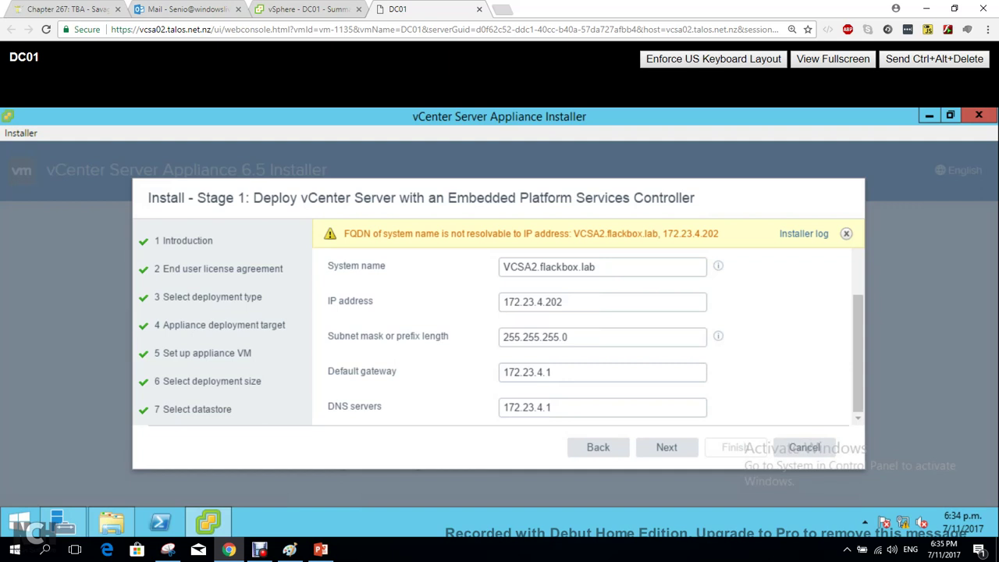
pyautogui.click(579, 267)
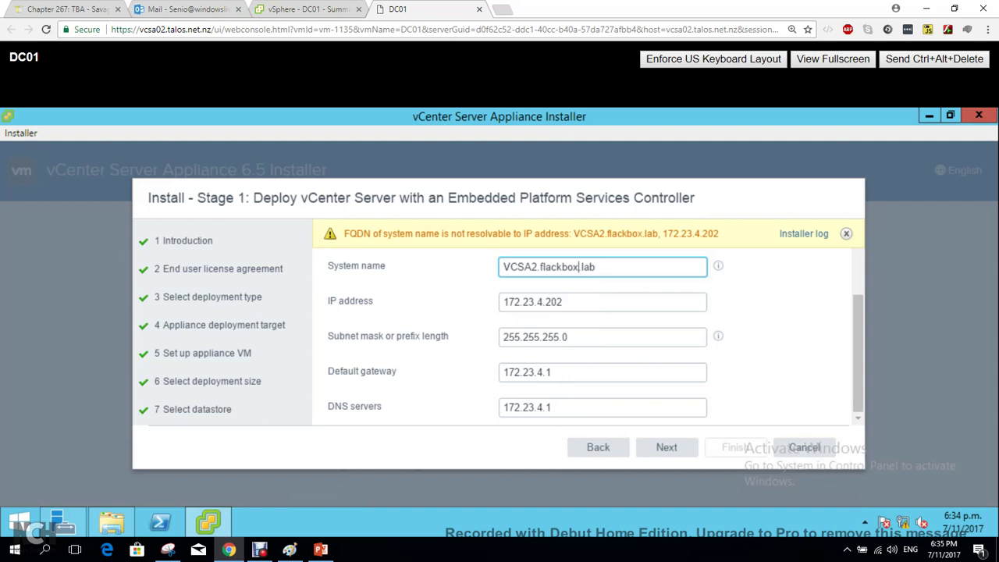
pyautogui.write('a')
pyautogui.click(563, 302)
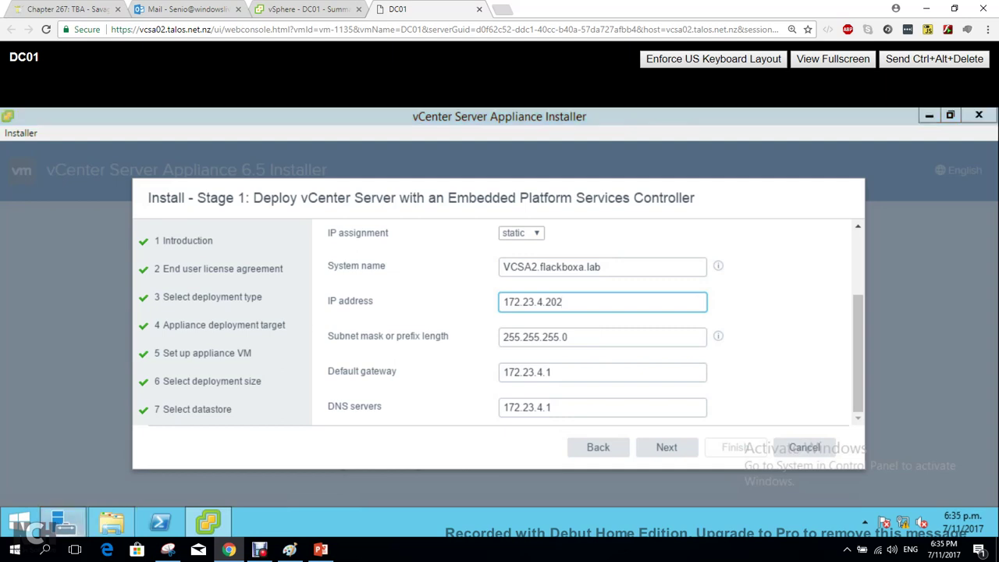
pyautogui.click(56, 522)
pyautogui.click(885, 150)
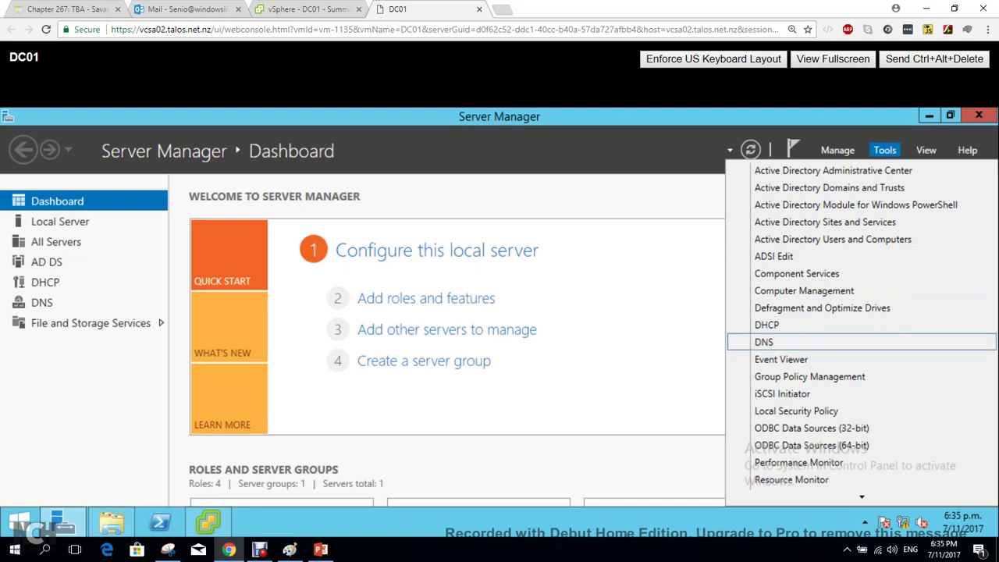
# Launch the DNS console from Server Manager and return to the vCenter installer.
pyautogui.click(764, 342)
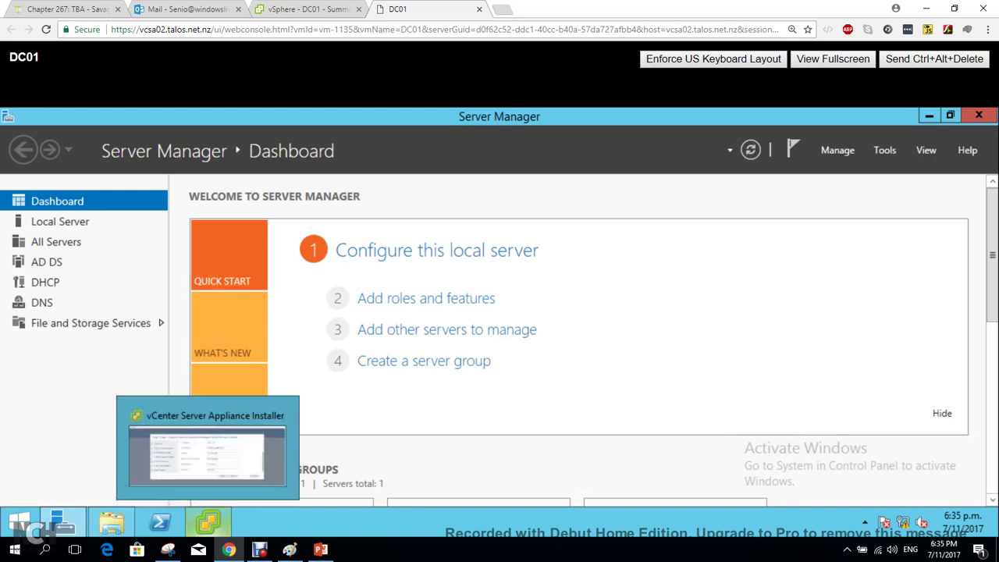
pyautogui.click(208, 522)
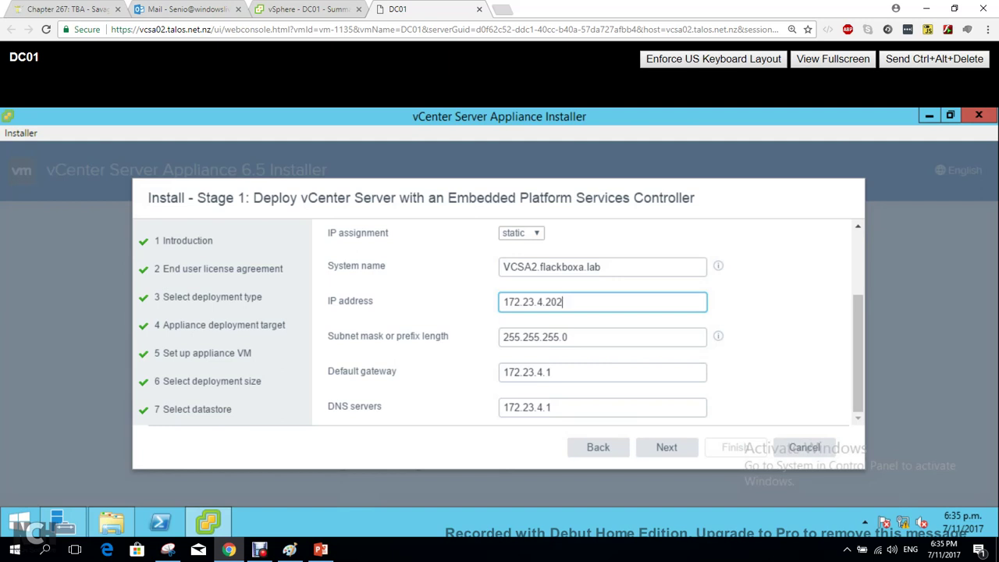
# Review the Ready to complete summary, Finish to deploy, and switch to the vSphere Client tab.
pyautogui.click(667, 448)
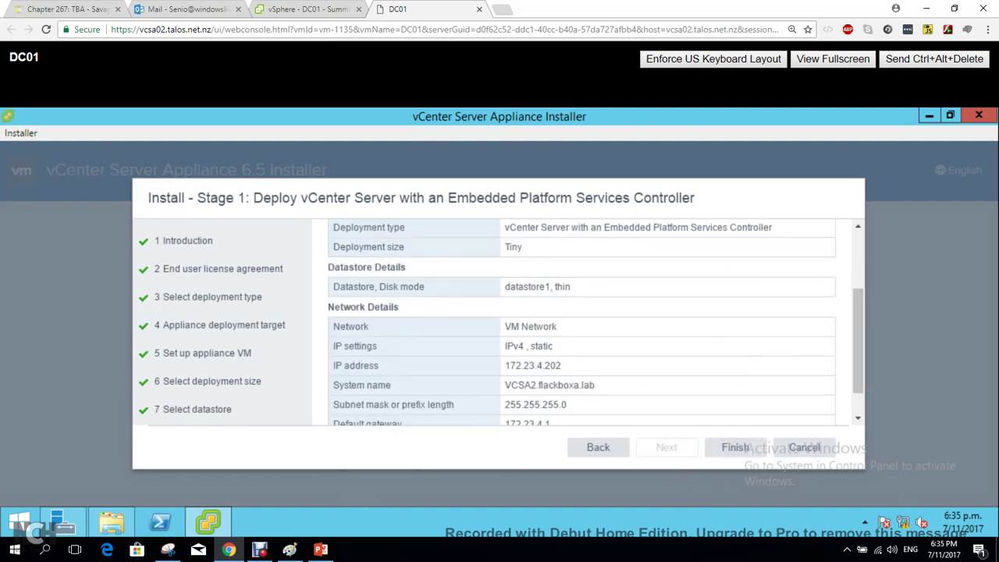
pyautogui.scroll(-1, 582, 324)
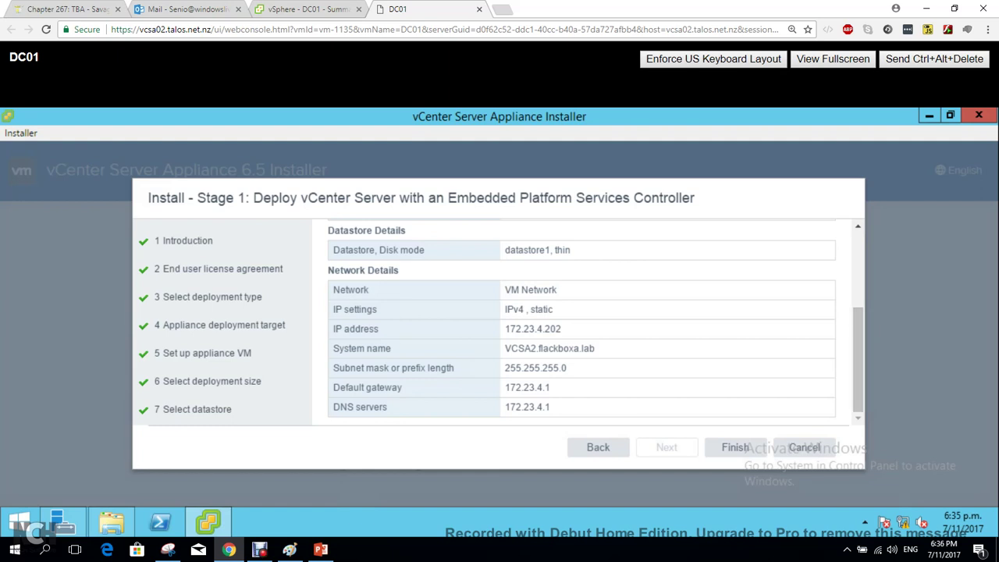
pyautogui.click(735, 447)
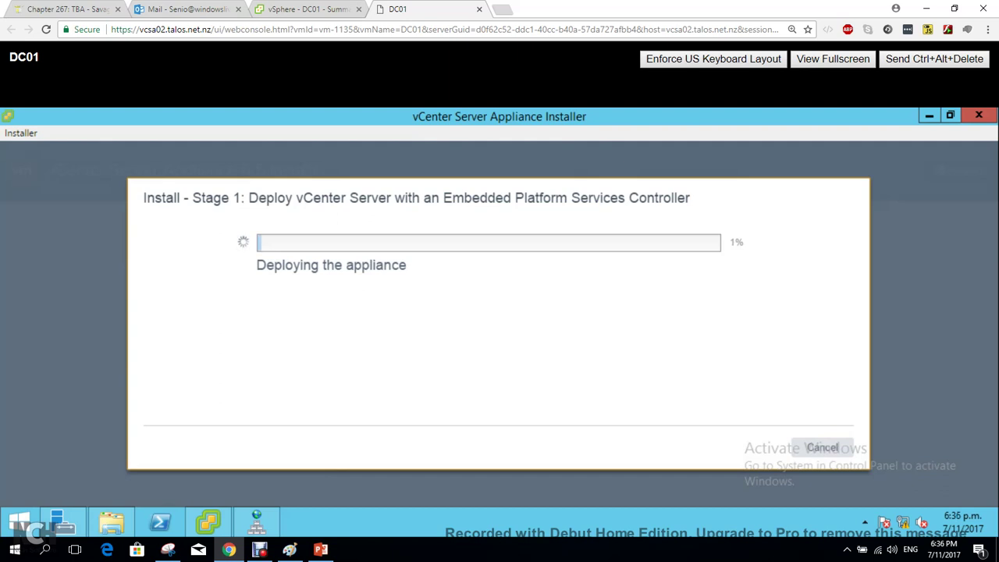
pyautogui.hotkey('ctrl', 'shift', 'Tab')
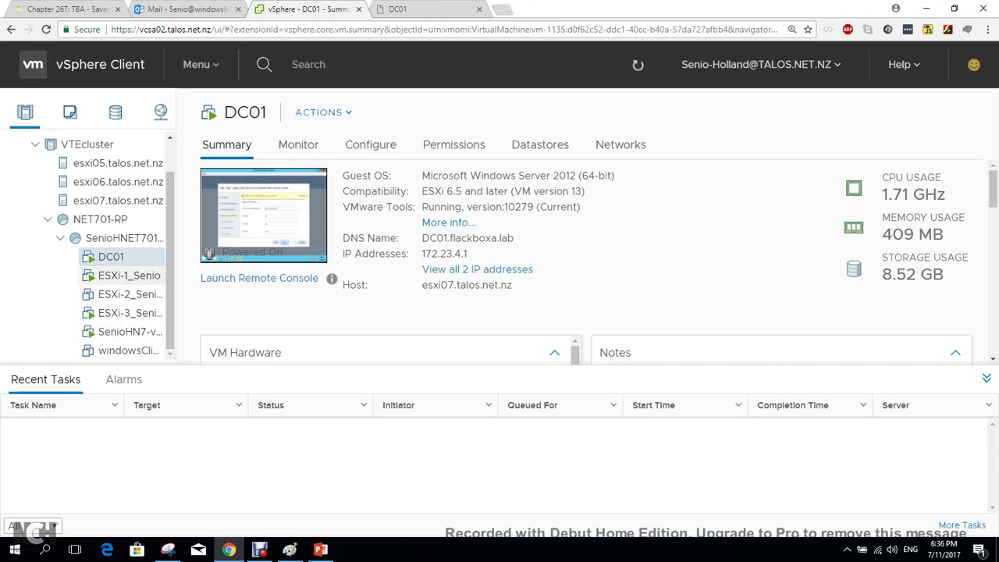
# Inspect ESXi-1_Senio's CPU hardware virtualization setting, cancel without changes, and return to the console tab.
pyautogui.click(125, 275)
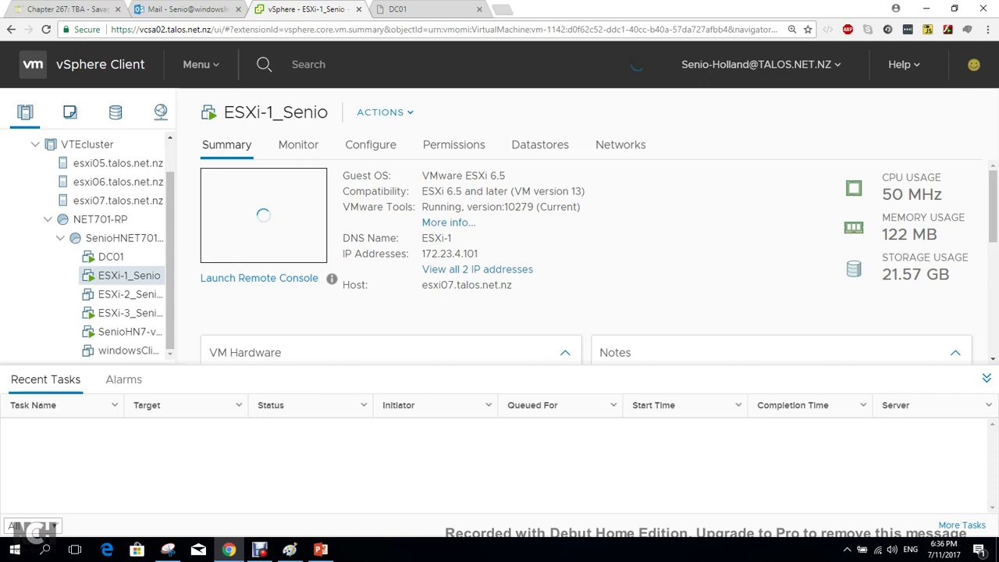
pyautogui.rightClick(148, 275)
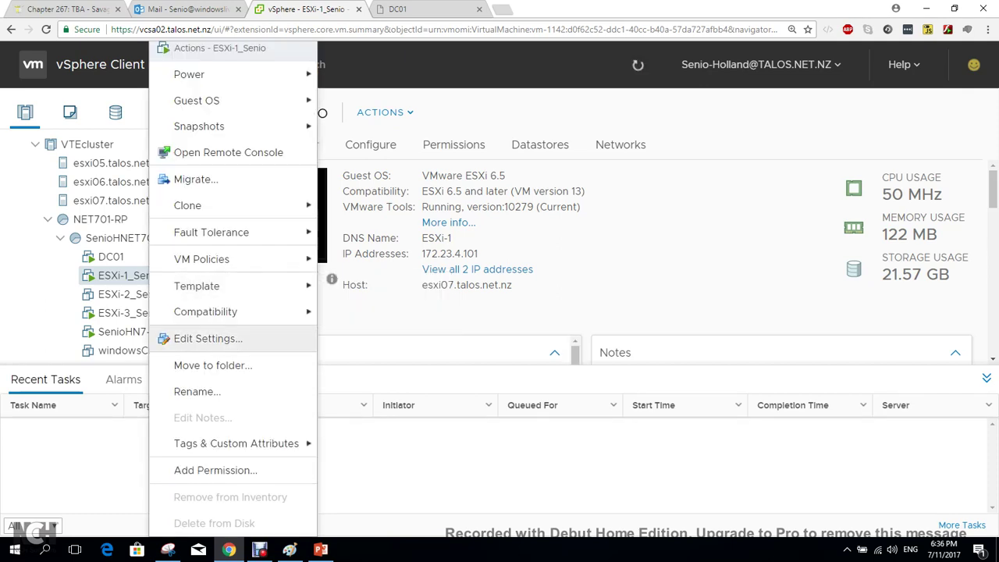
pyautogui.click(208, 338)
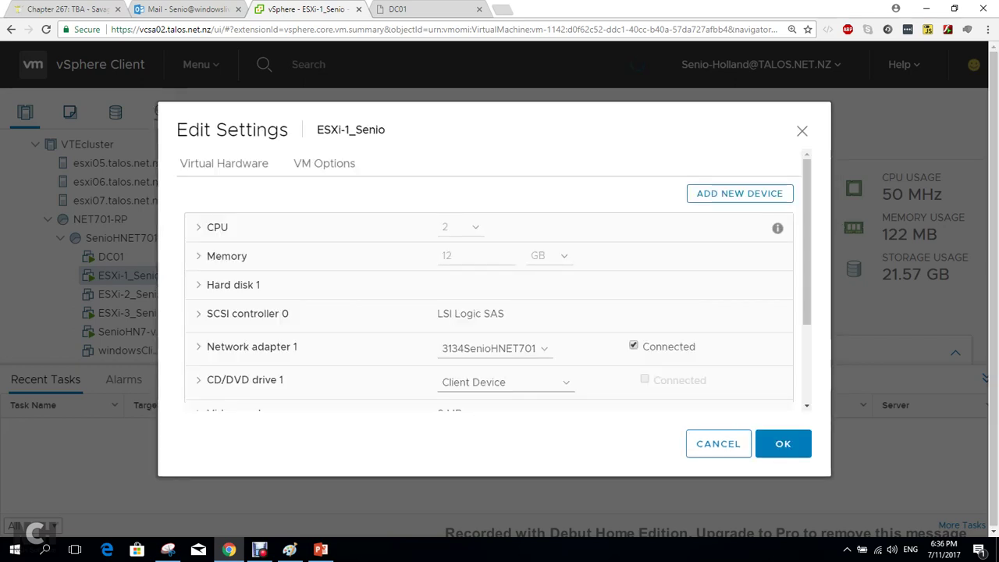
pyautogui.click(203, 228)
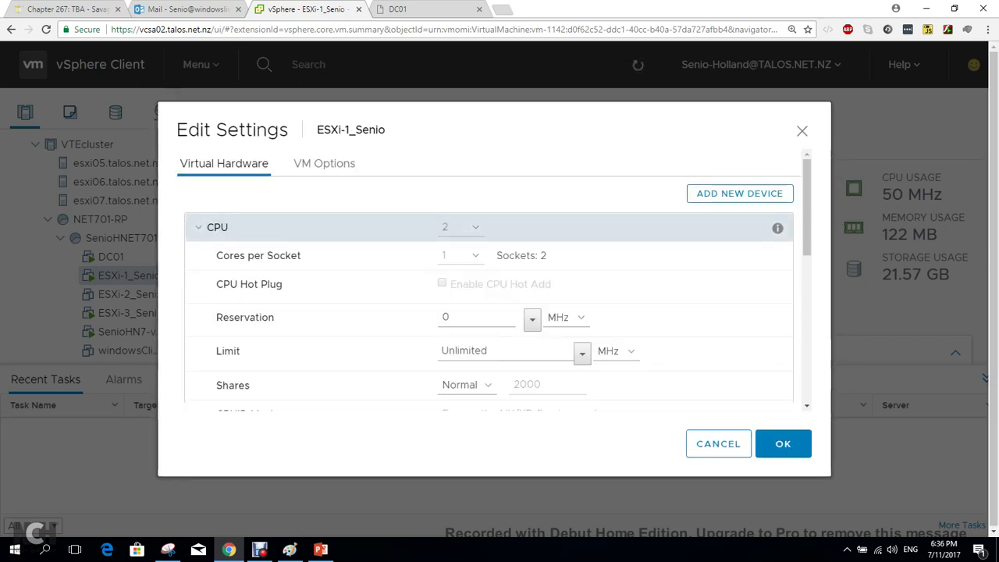
pyautogui.scroll(-1, 488, 313)
pyautogui.scroll(-1, 489, 296)
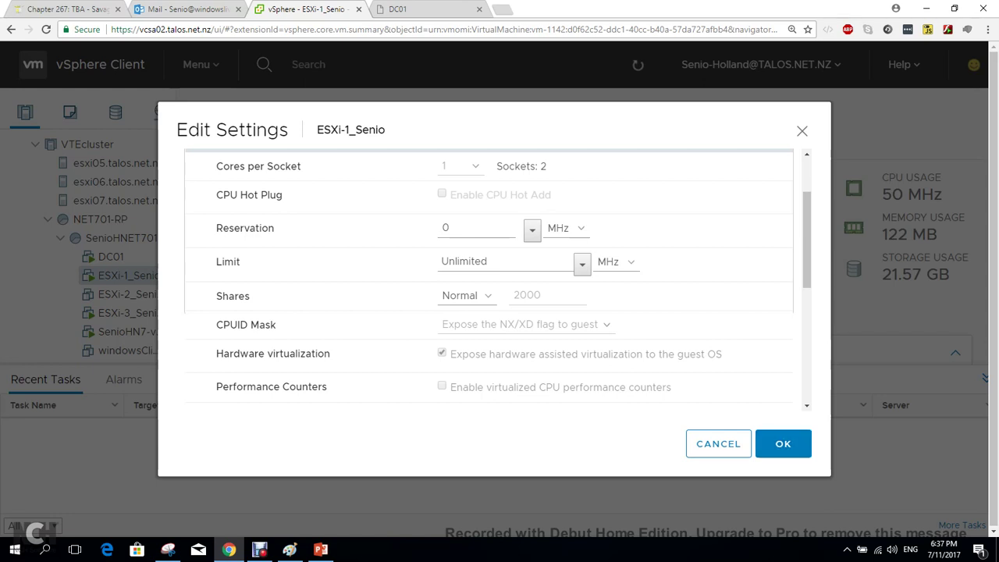
pyautogui.moveTo(216, 353); pyautogui.dragTo(723, 355)
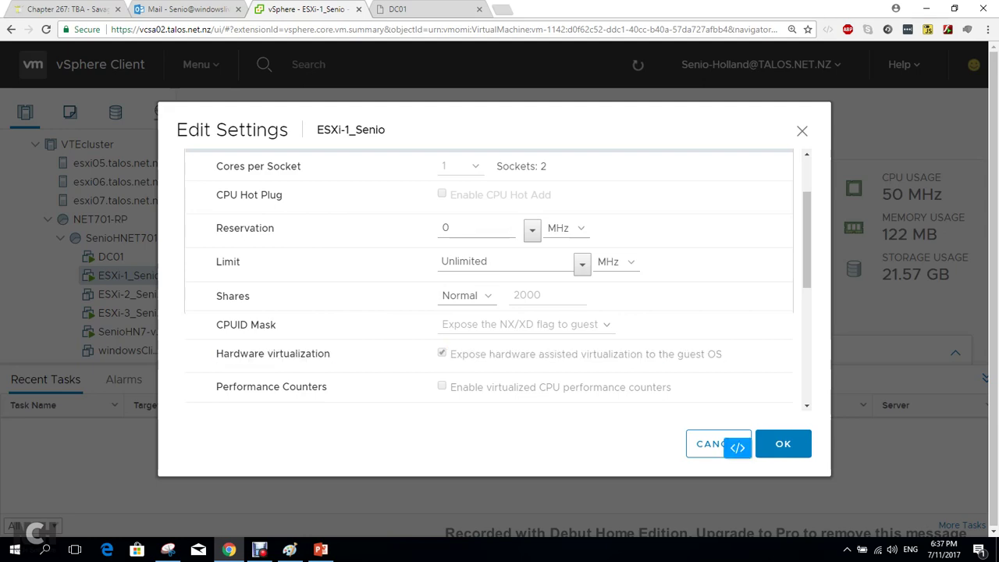
pyautogui.click(734, 443)
pyautogui.hotkey('ctrl', 'Tab')
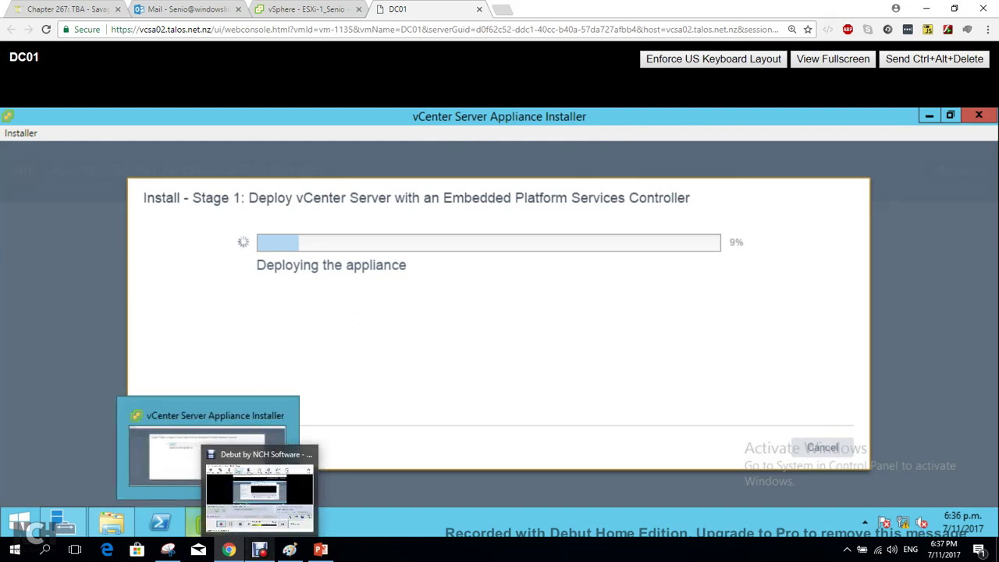
pyautogui.click(259, 549)
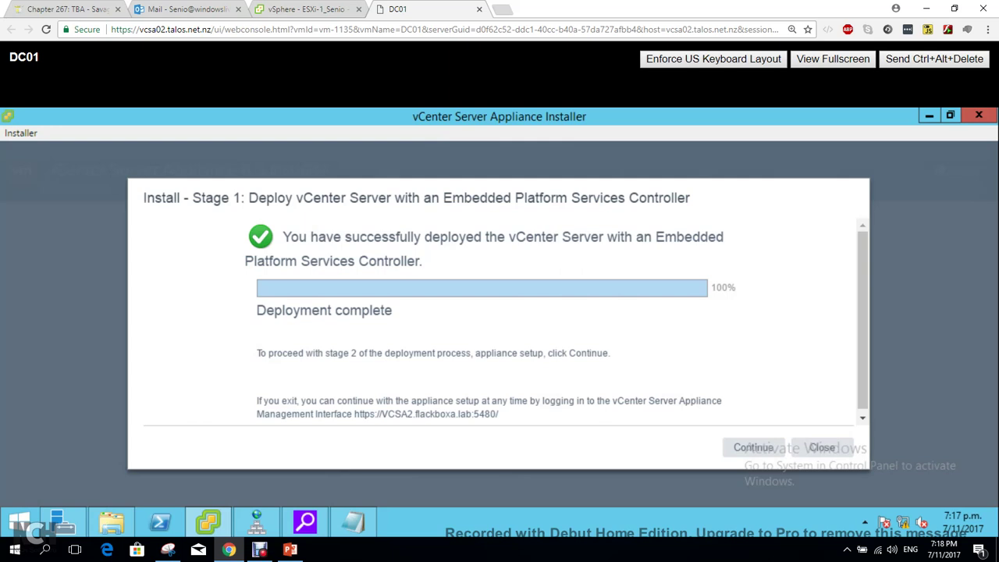
pyautogui.moveTo(498, 414); pyautogui.dragTo(353, 410)
pyautogui.hotkey('ctrl', 'c')
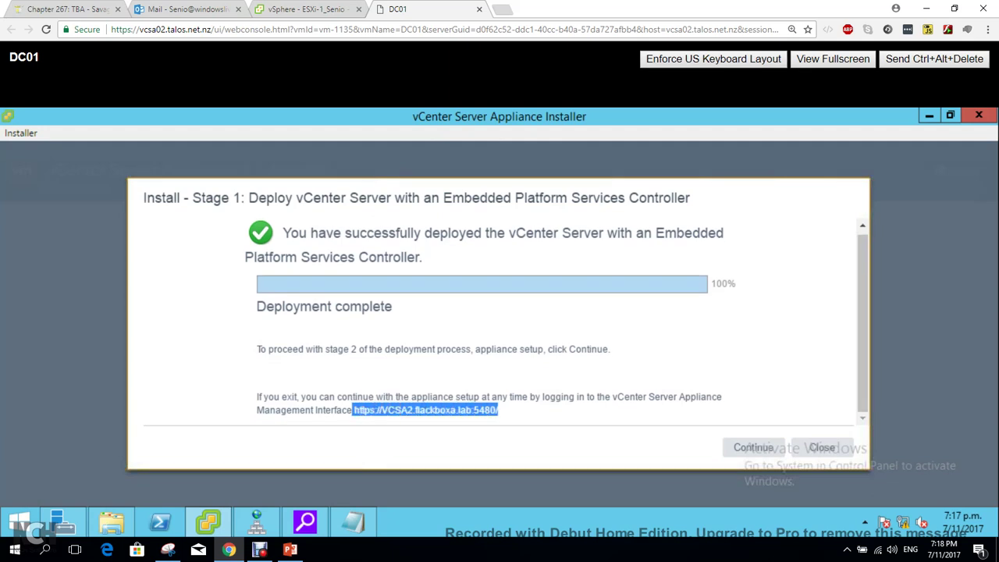
pyautogui.click(353, 522)
pyautogui.hotkey('ctrl', 'v')
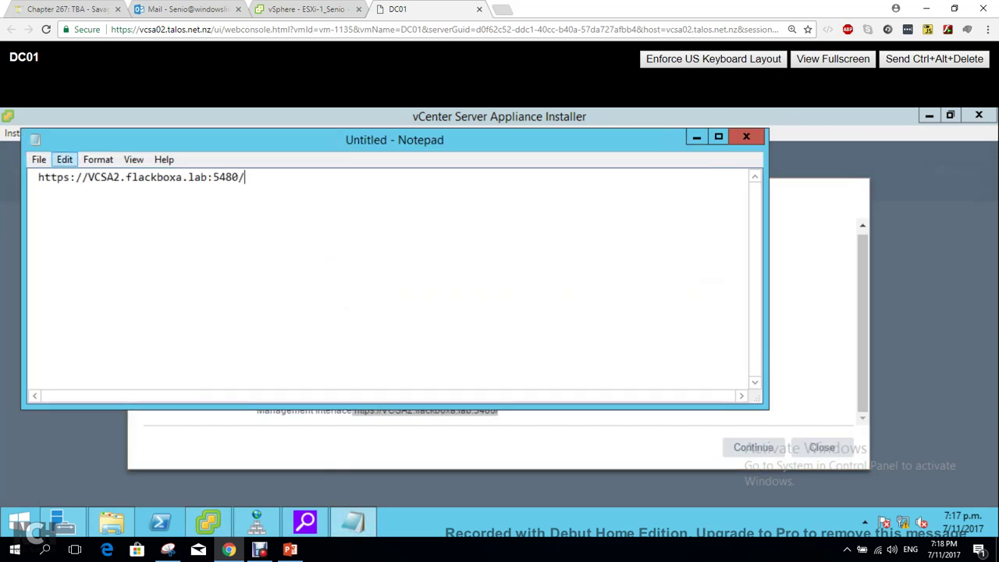
pyautogui.hotkey('alt', 'Tab')
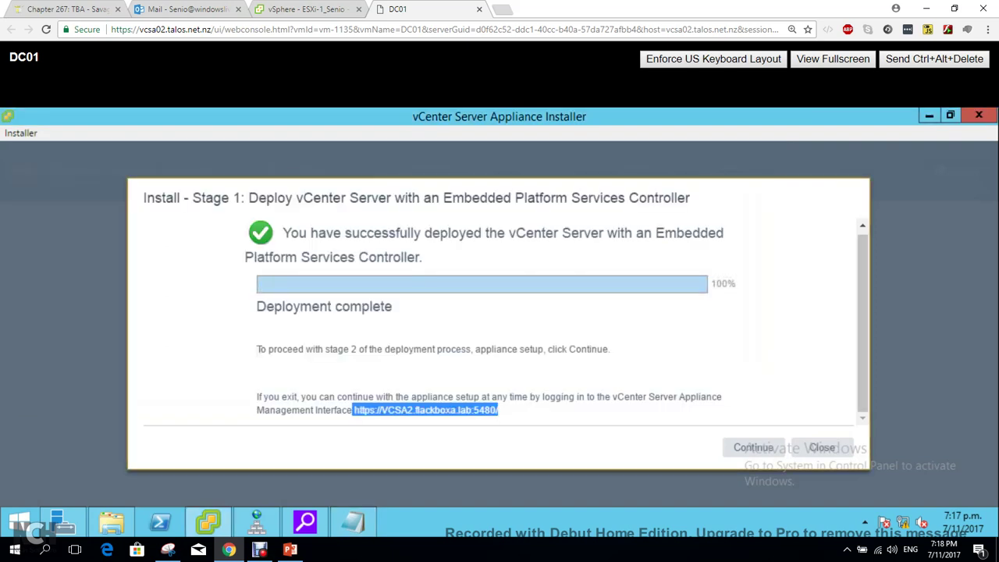
pyautogui.click(754, 448)
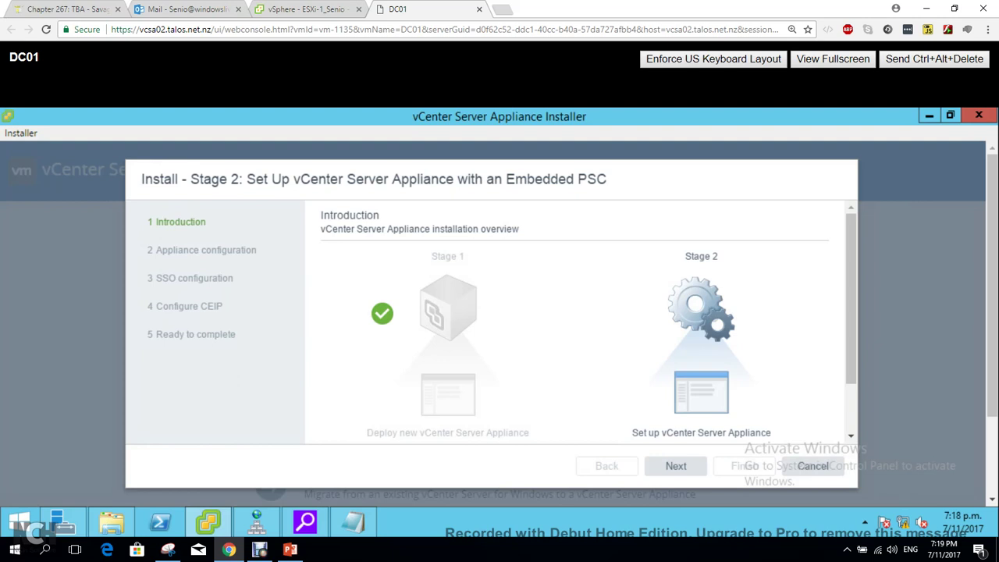
# Set NTP server 172.23.4.1 with SSH access disabled and continue to SSO setup.
pyautogui.scroll(-2, 577, 320)
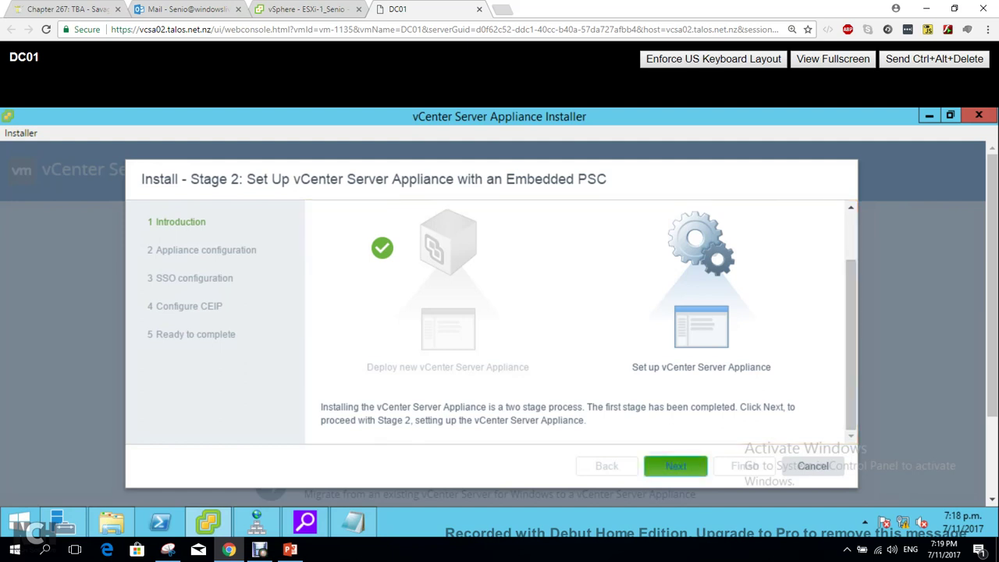
pyautogui.click(677, 467)
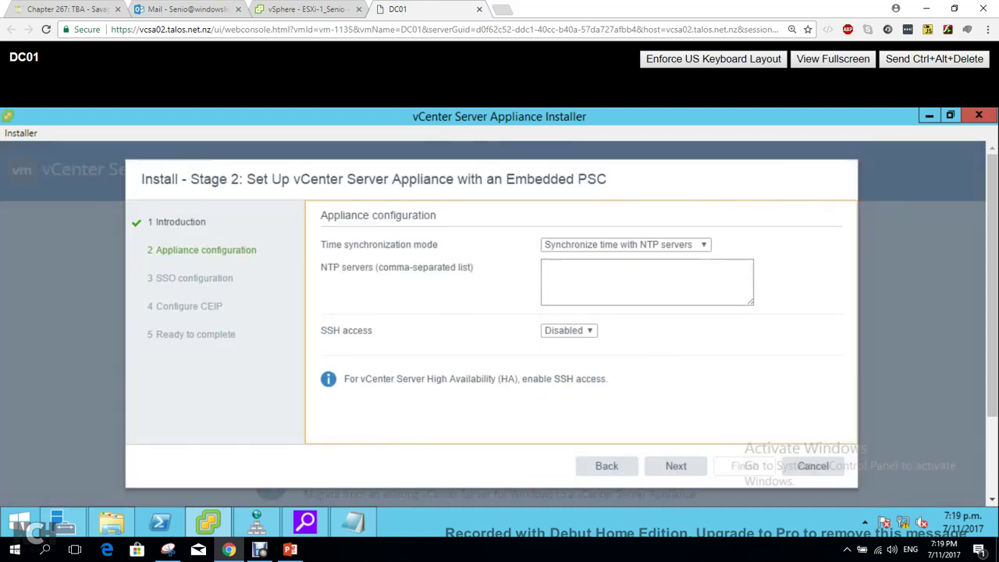
pyautogui.click(546, 266)
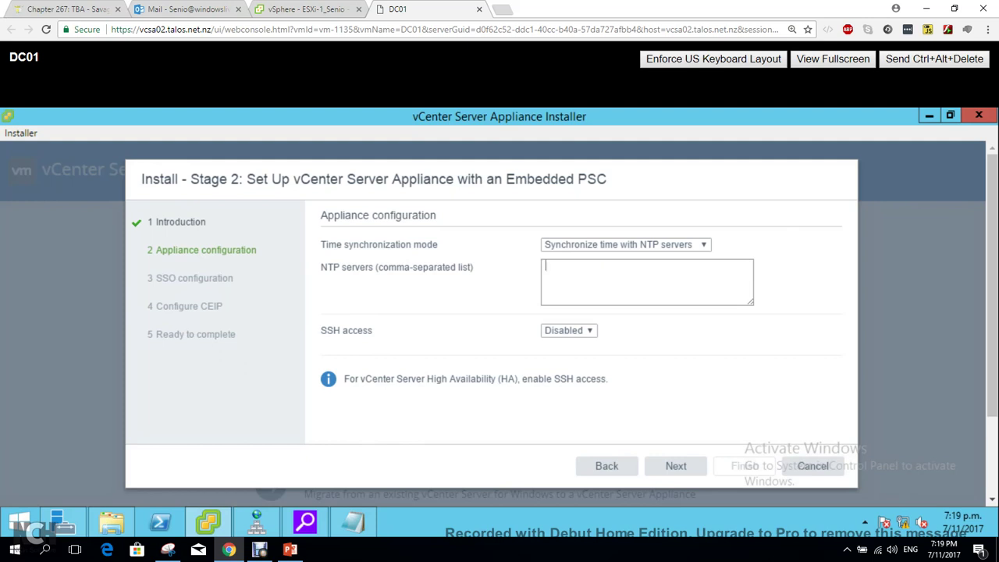
pyautogui.write('172.23.4.1')
pyautogui.click(569, 330)
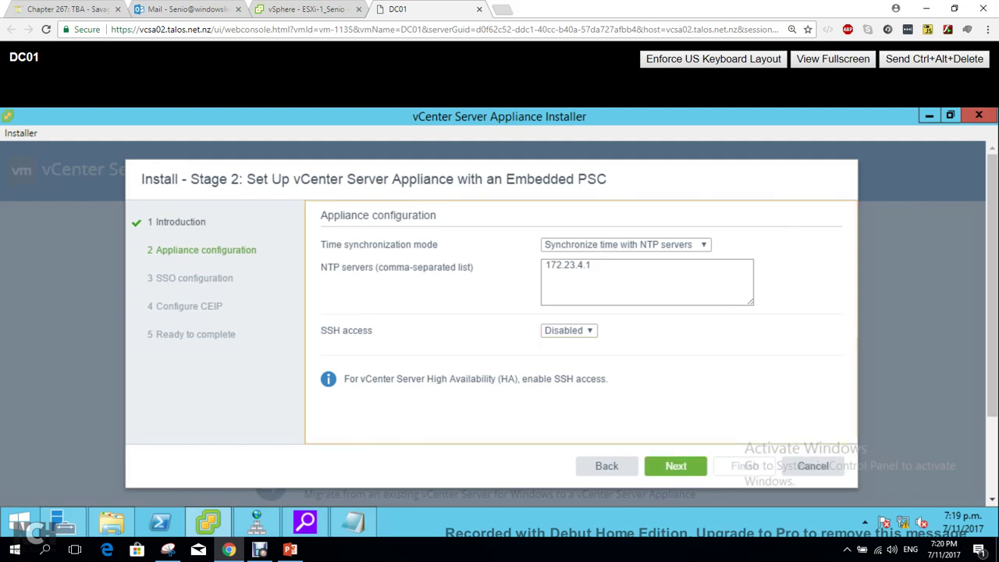
pyautogui.click(676, 466)
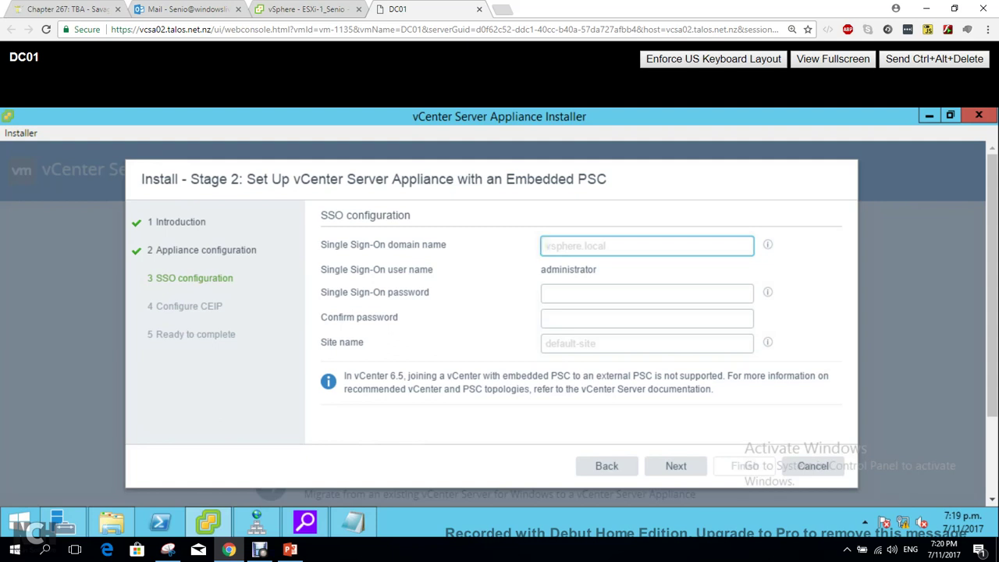
# Replace the mistaken SSO domain entry with flackboxa.lab.
pyautogui.write('Admi')
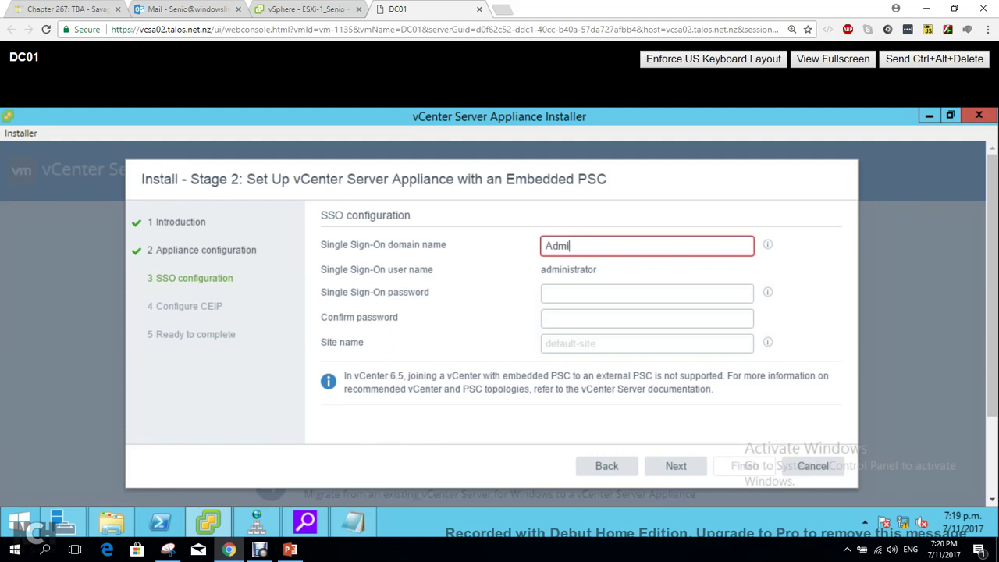
pyautogui.write('nistrator')
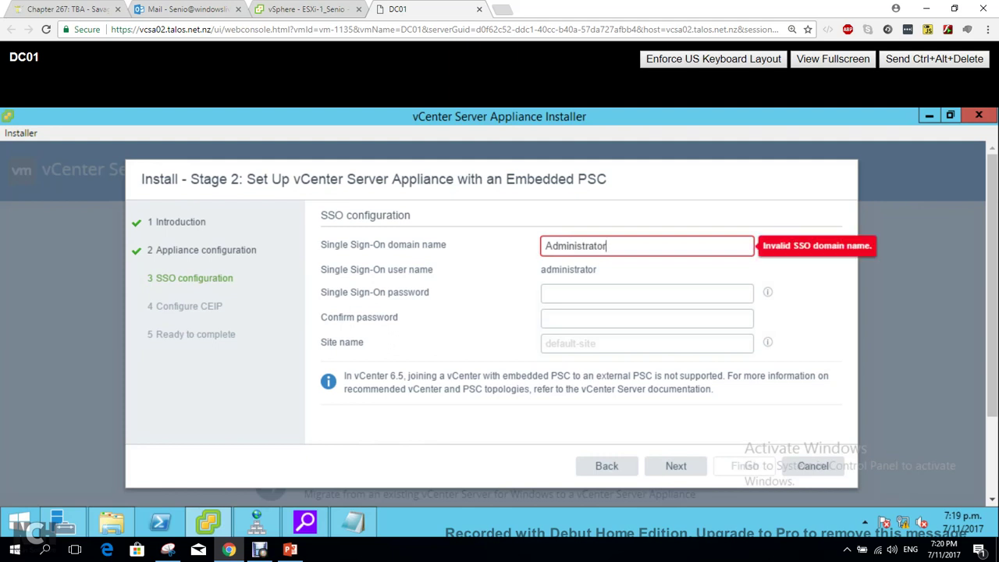
pyautogui.hotkey('shift', 'Left')
pyautogui.hotkey('shift', 'Left')
pyautogui.hotkey('shift', 'Left')
pyautogui.hotkey('shift', 'Left')
pyautogui.hotkey('shift', 'Left')
pyautogui.hotkey('shift', 'Left')
pyautogui.hotkey('shift', 'Left')
pyautogui.hotkey('shift', 'Left')
pyautogui.hotkey('shift', 'Left')
pyautogui.hotkey('shift', 'Left')
pyautogui.hotkey('shift', 'Left')
pyautogui.hotkey('shift', 'Left')
pyautogui.hotkey('shift', 'Left')
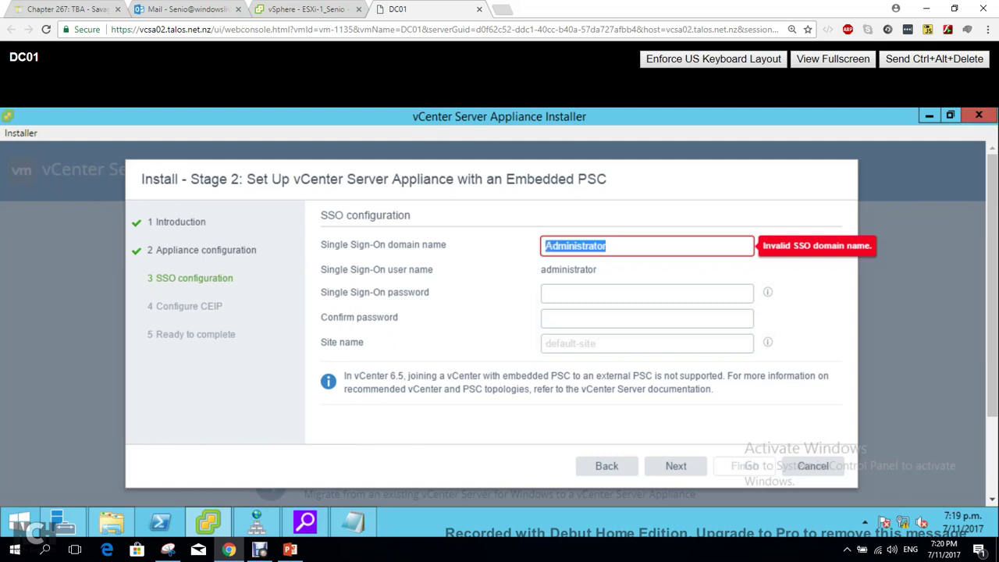
pyautogui.press('BackSpace')
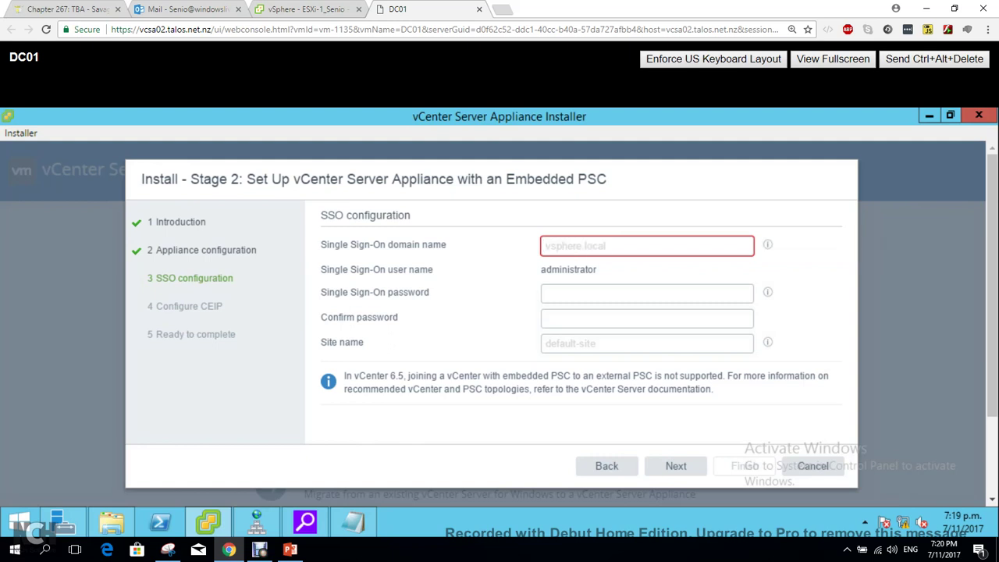
pyautogui.write('flackboxa.lab')
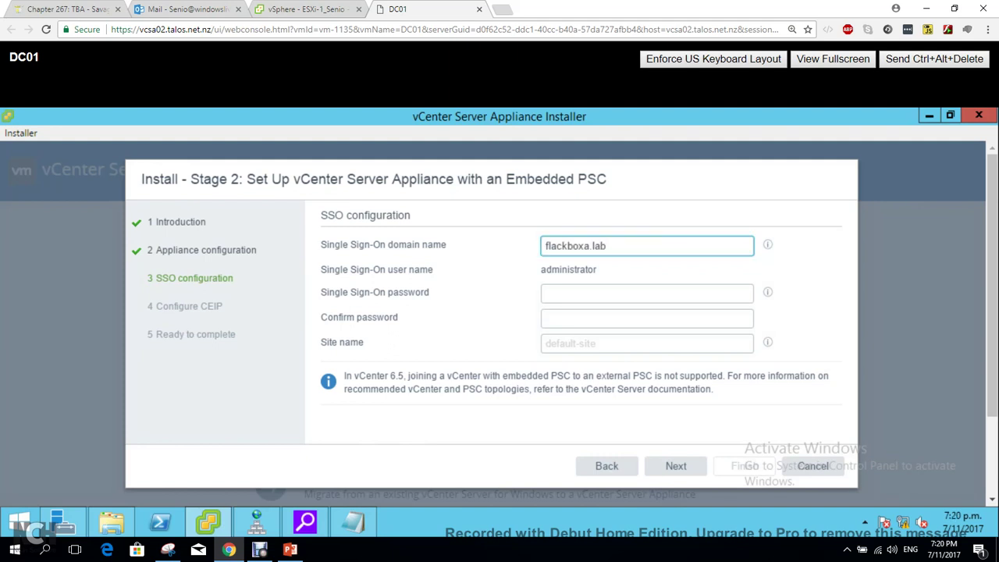
# Enter and confirm the SSO password, set site name flackboxa-site, and submit.
pyautogui.click(647, 293)
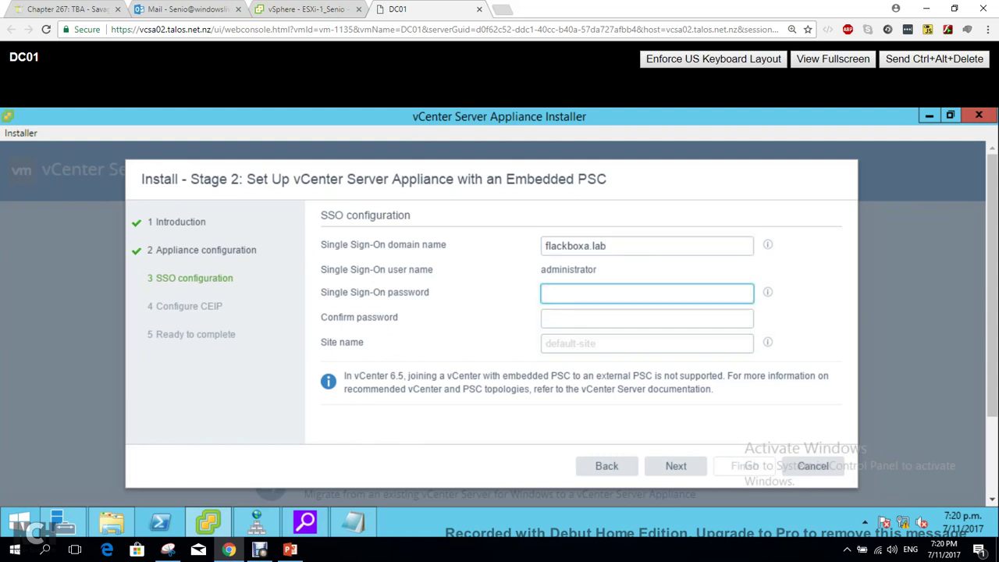
pyautogui.write('VMware1!')
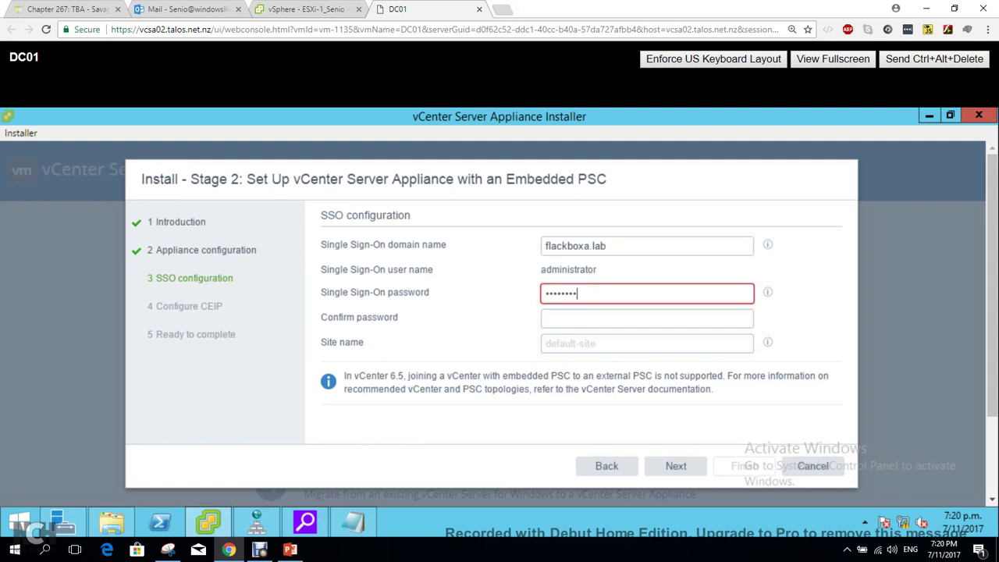
pyautogui.write('!')
pyautogui.press('Tab')
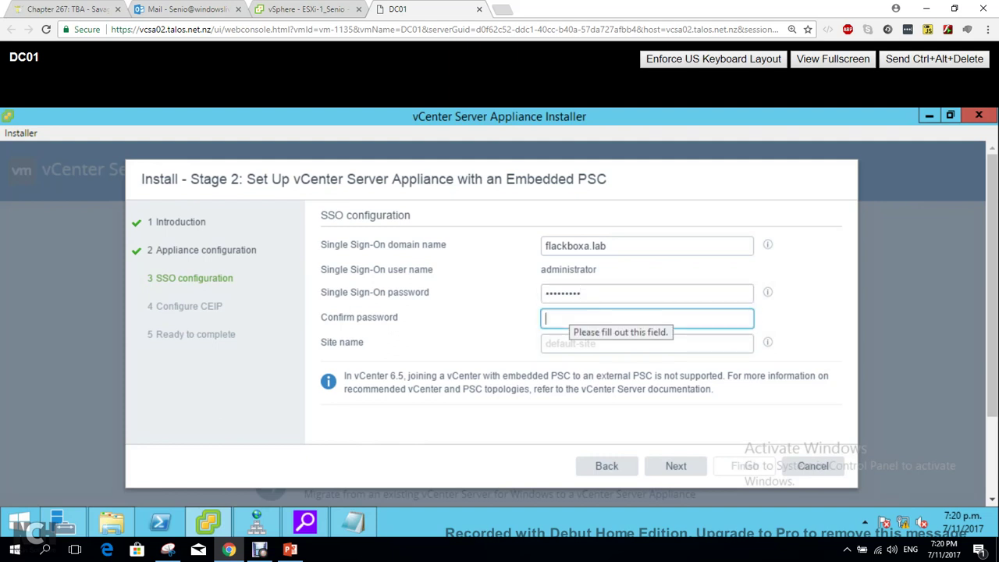
pyautogui.write('VM')
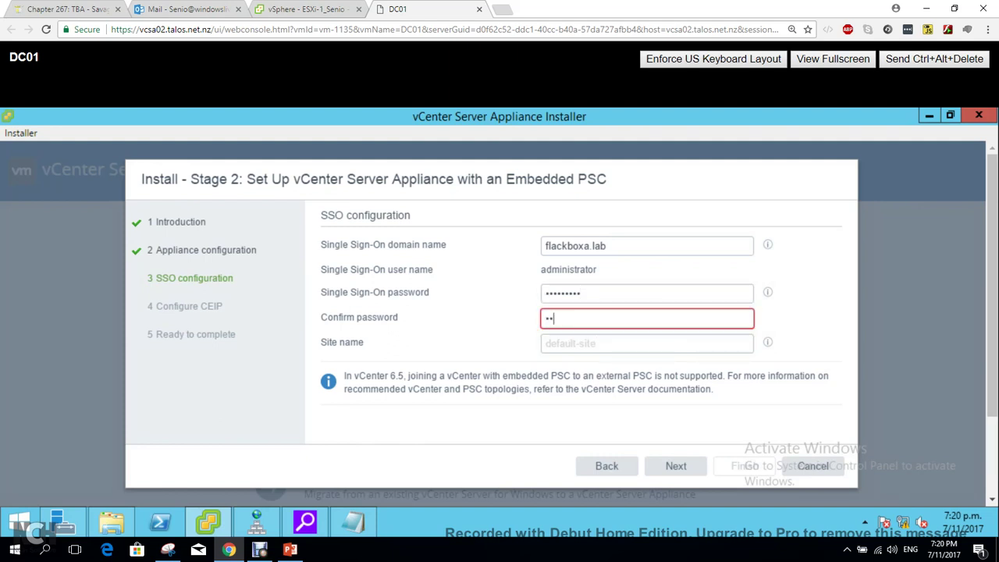
pyautogui.write('ware12!')
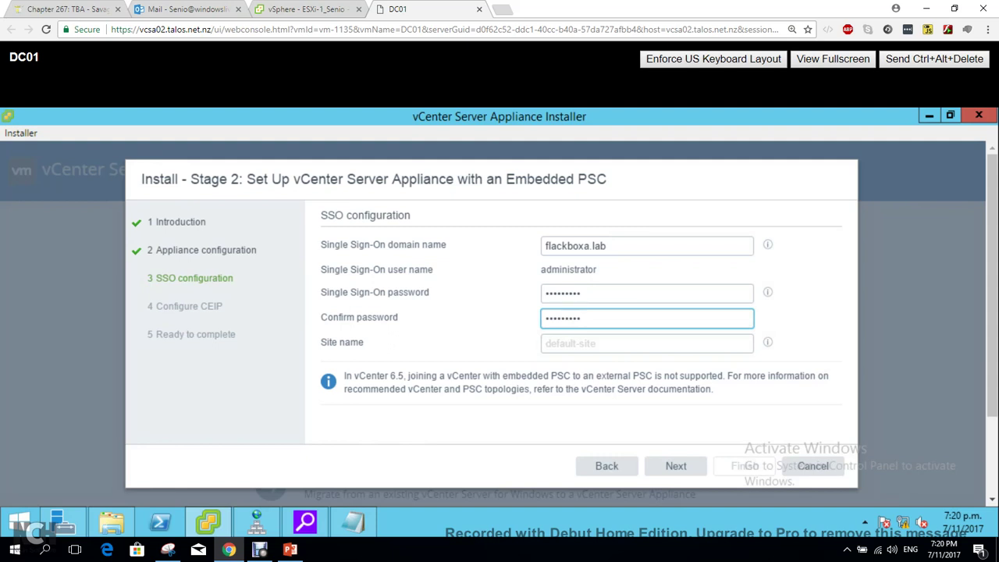
pyautogui.click(547, 343)
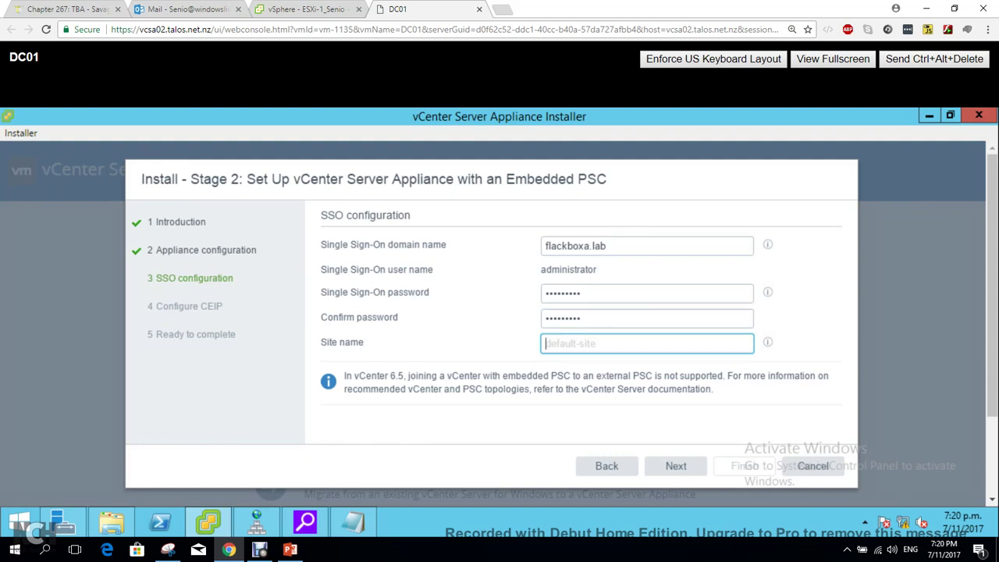
pyautogui.write('flackboxa-site')
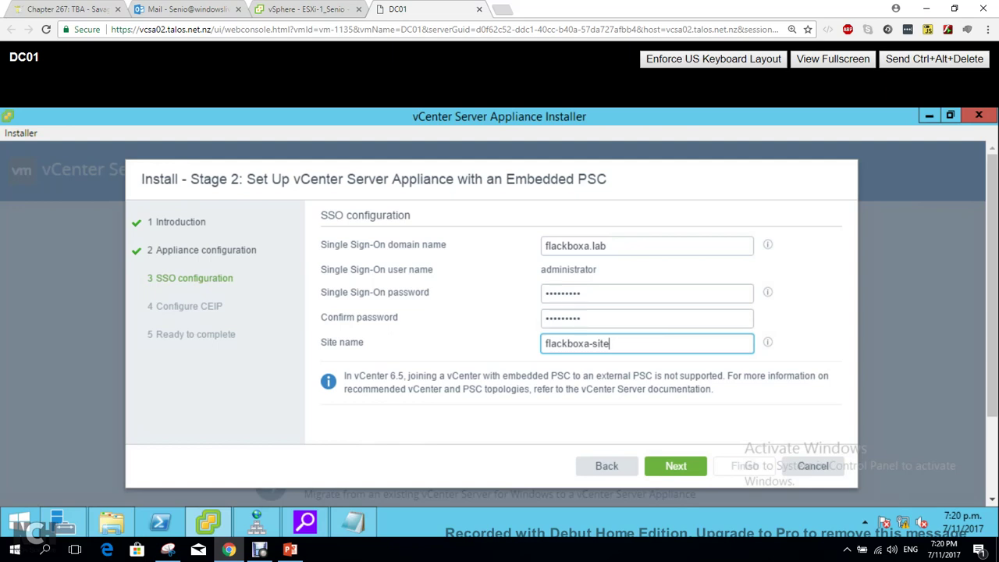
pyautogui.press('Return')
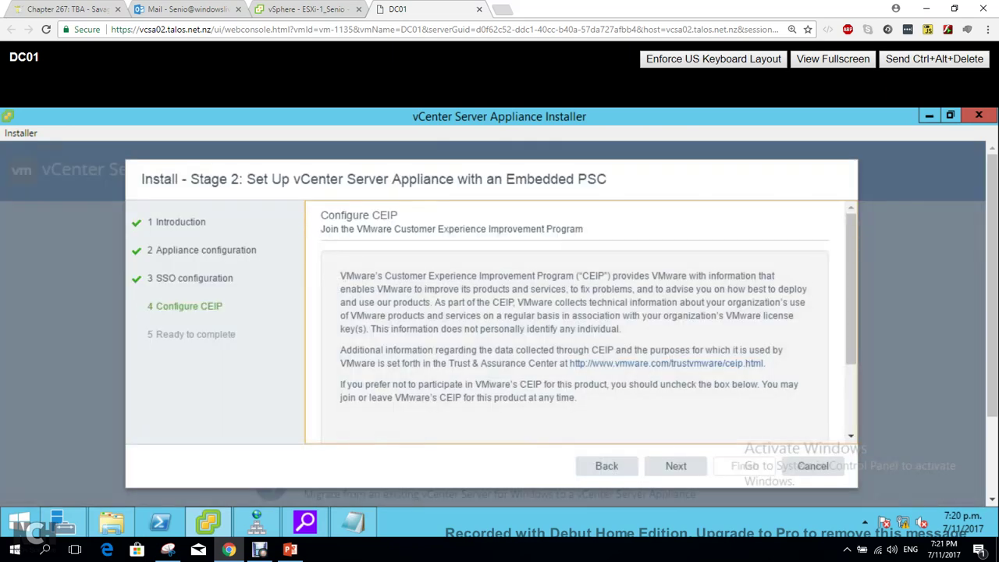
# Opt out of the Customer Experience Improvement Program and continue to the summary.
pyautogui.scroll(-2, 578, 320)
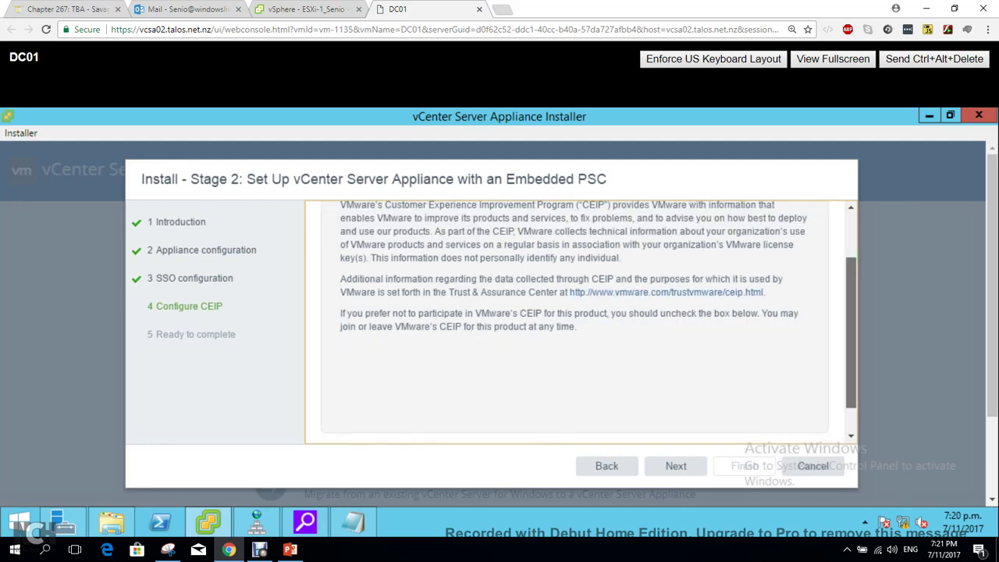
pyautogui.scroll(-1, 578, 320)
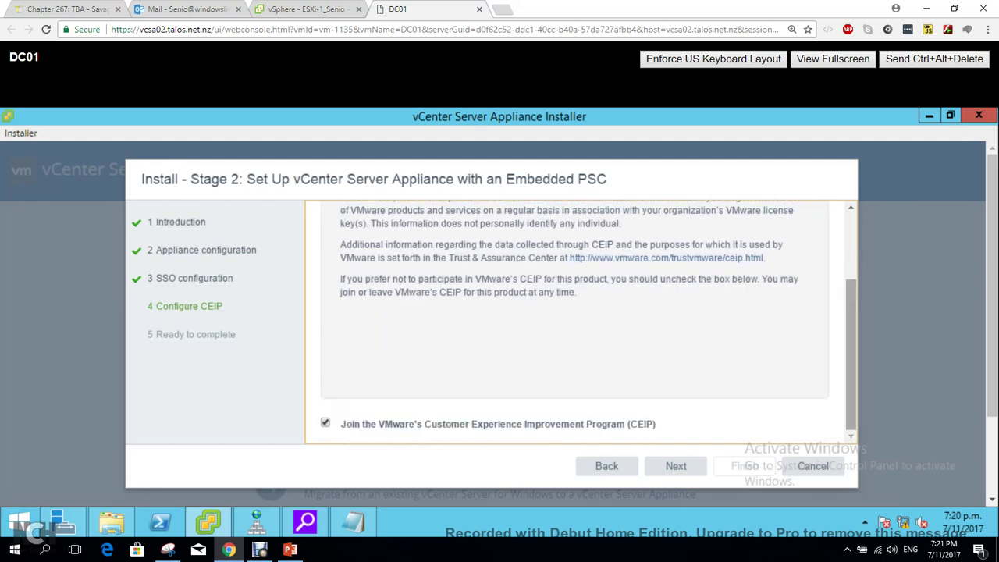
pyautogui.scroll(-1, 578, 320)
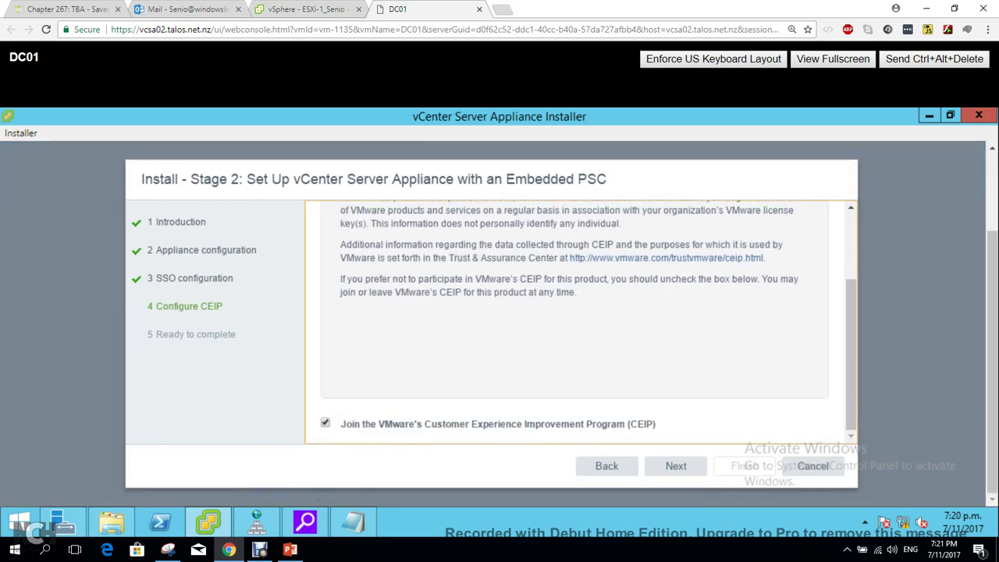
pyautogui.click(324, 423)
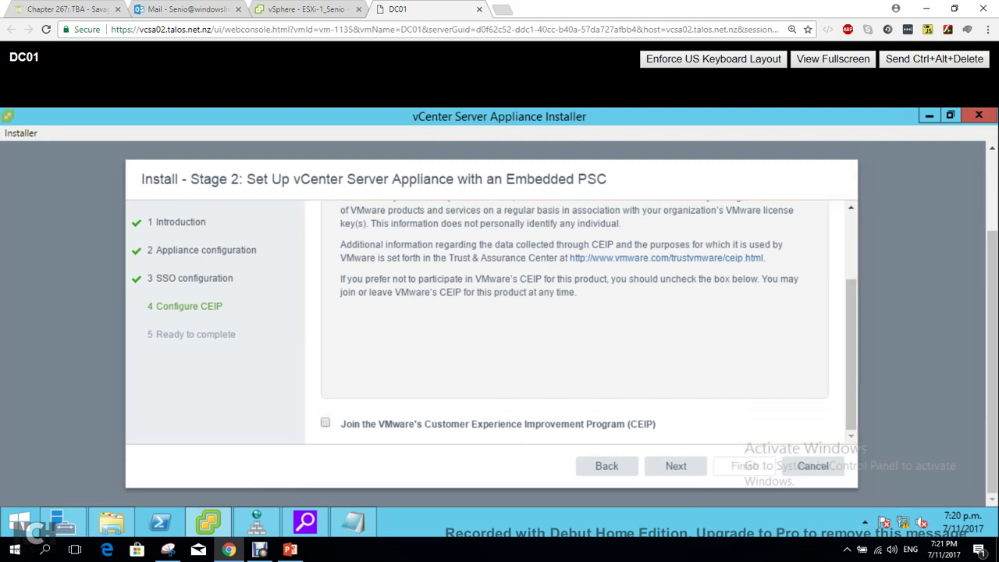
pyautogui.click(676, 465)
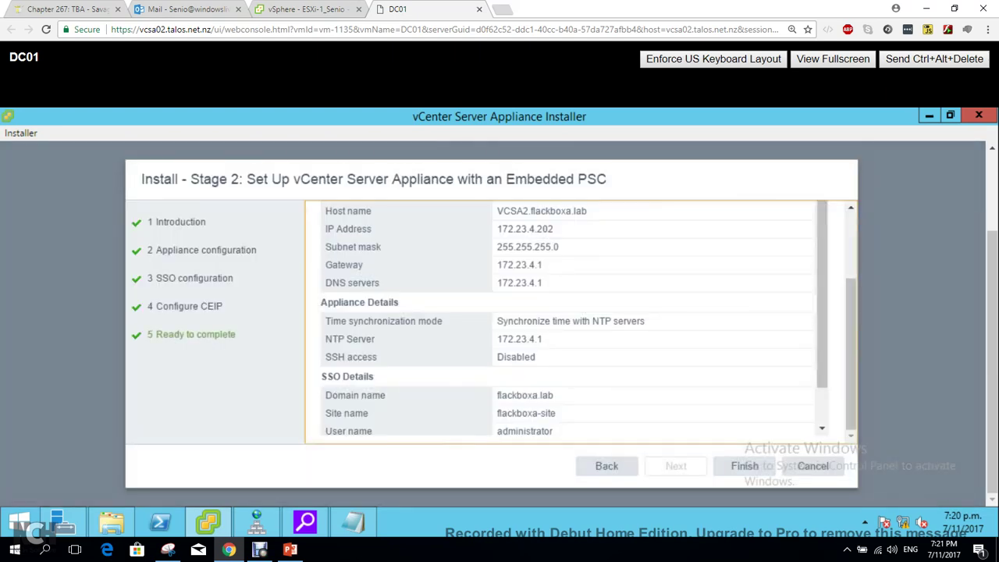
# Review the summary, Finish, and accept the warning to start Stage 2 setup.
pyautogui.scroll(5, 562, 320)
pyautogui.scroll(-10, 563, 320)
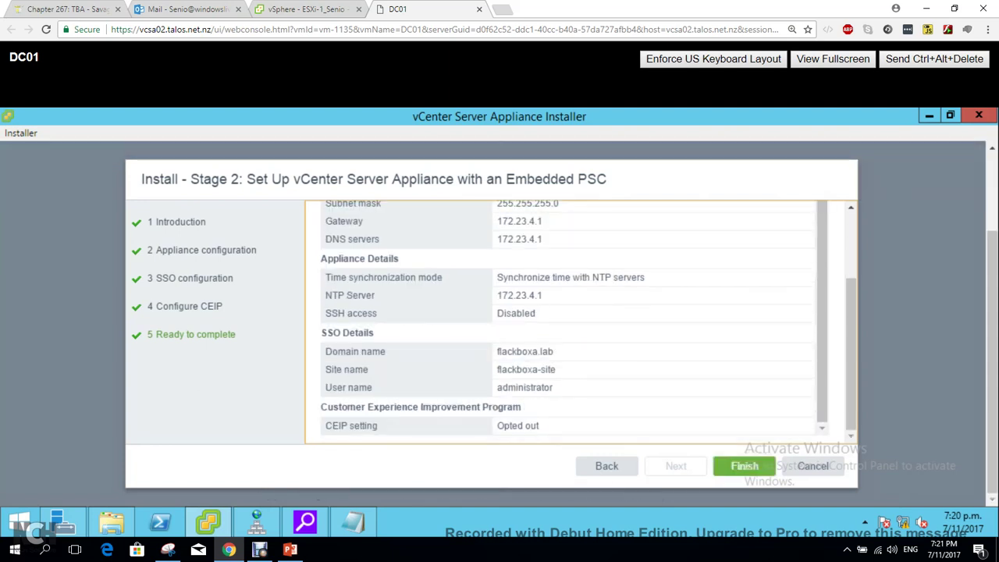
pyautogui.click(744, 467)
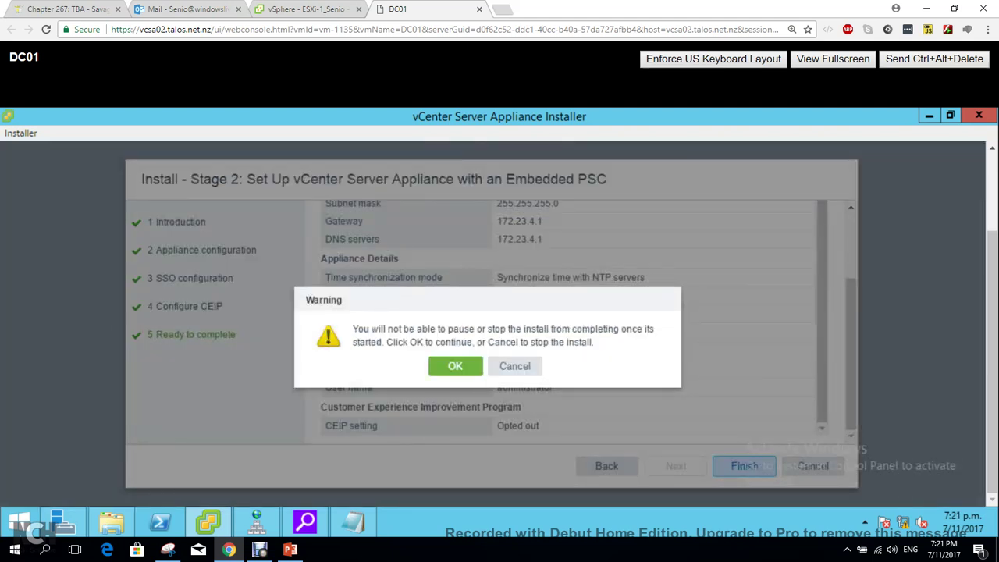
pyautogui.click(455, 366)
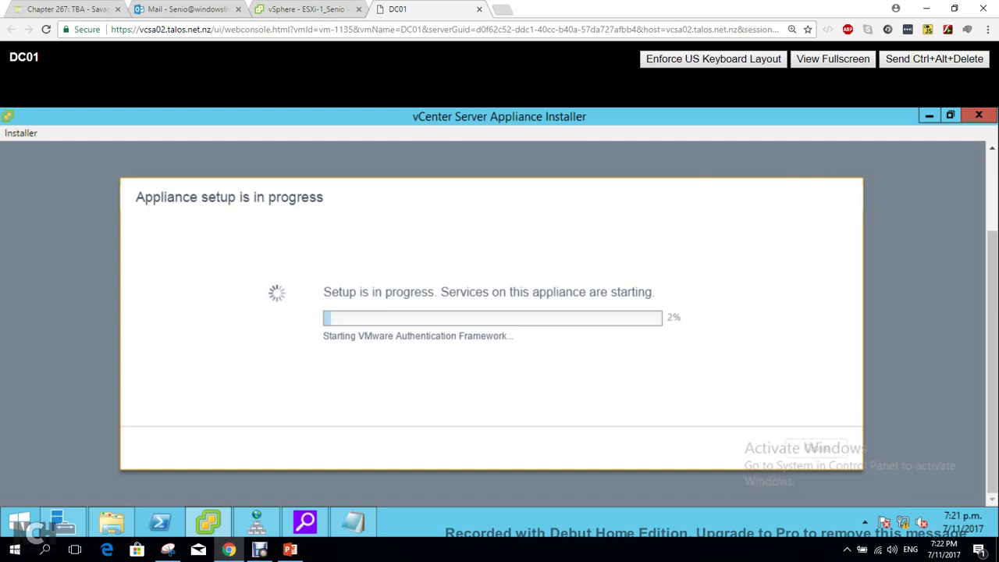
# Add a new line '172.23.4.202 *' below the 5480 URL in the Notepad notes.
pyautogui.click(353, 522)
pyautogui.press('Return')
pyautogui.press('Return')
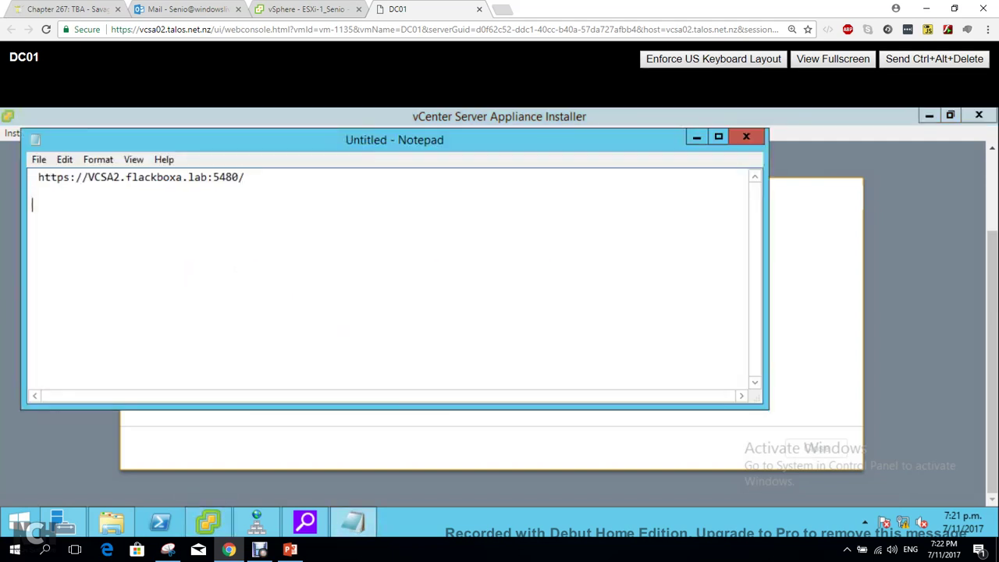
pyautogui.write('172')
pyautogui.press('BackSpace')
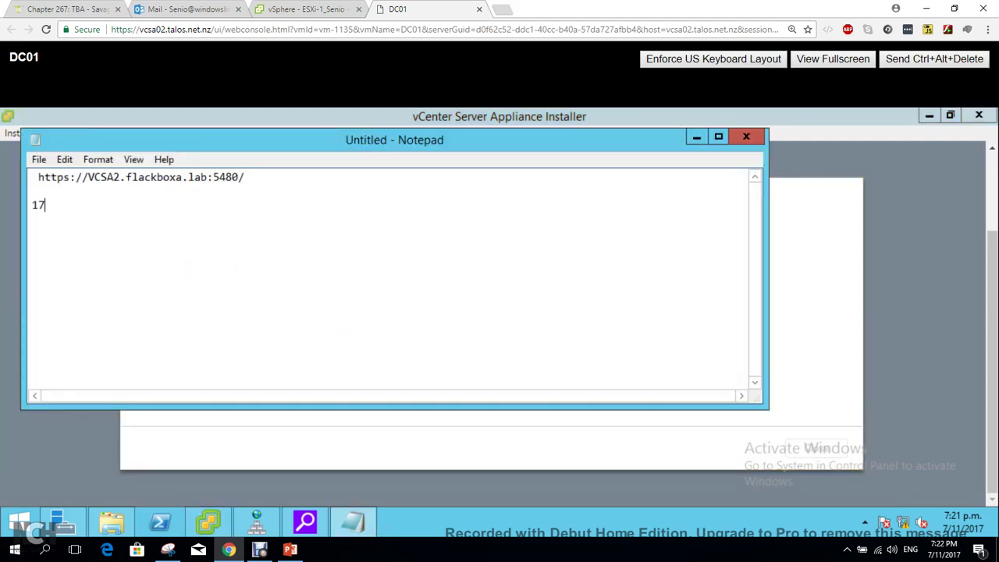
pyautogui.write('2.23.4.1')
pyautogui.press('BackSpace')
pyautogui.write('202')
pyautogui.write('* Ha')
pyautogui.press('BackSpace')
pyautogui.press('BackSpace')
# Cancel closing the unsaved notes and minimize Notepad to watch setup progress.
pyautogui.click(746, 137)
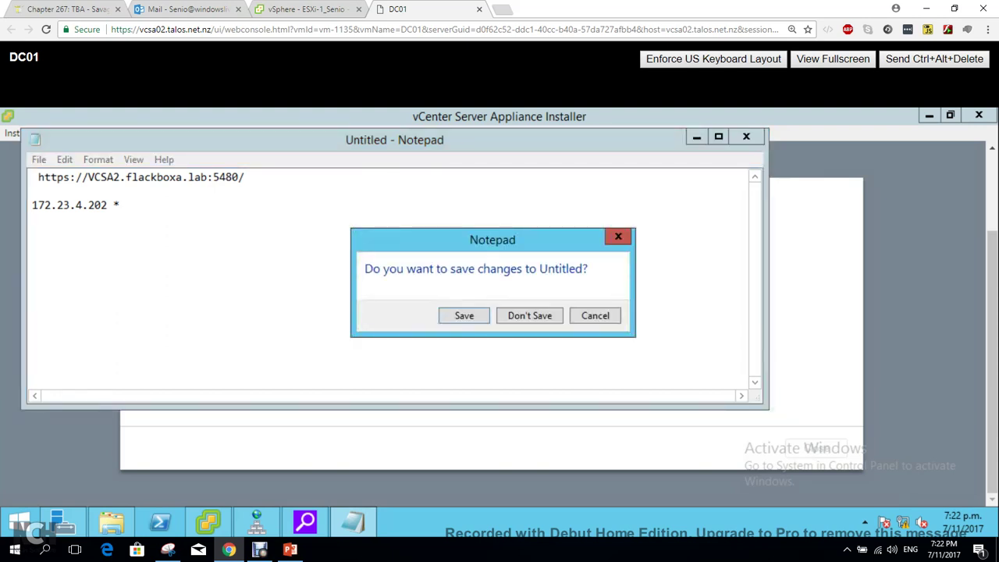
pyautogui.press('Escape')
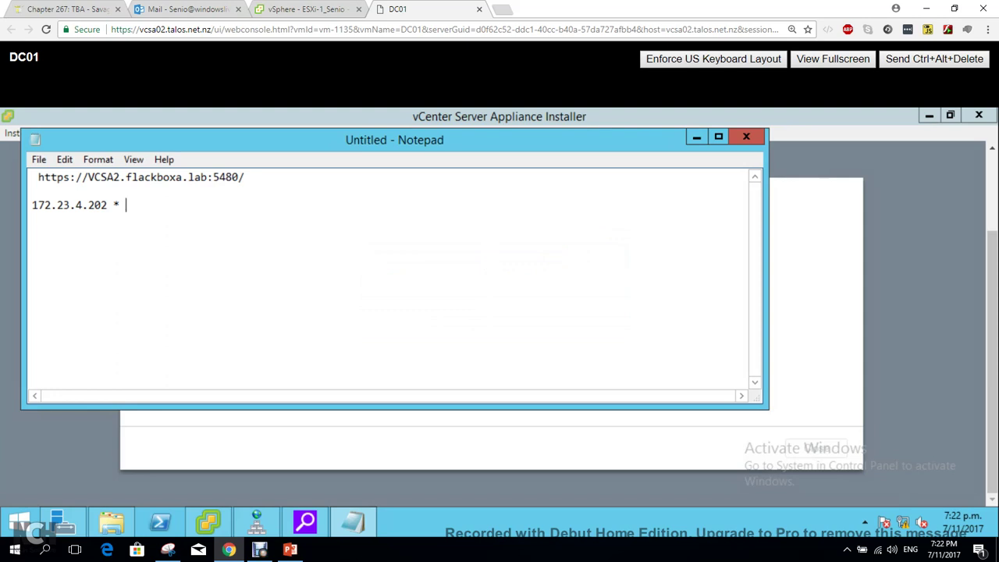
pyautogui.click(696, 137)
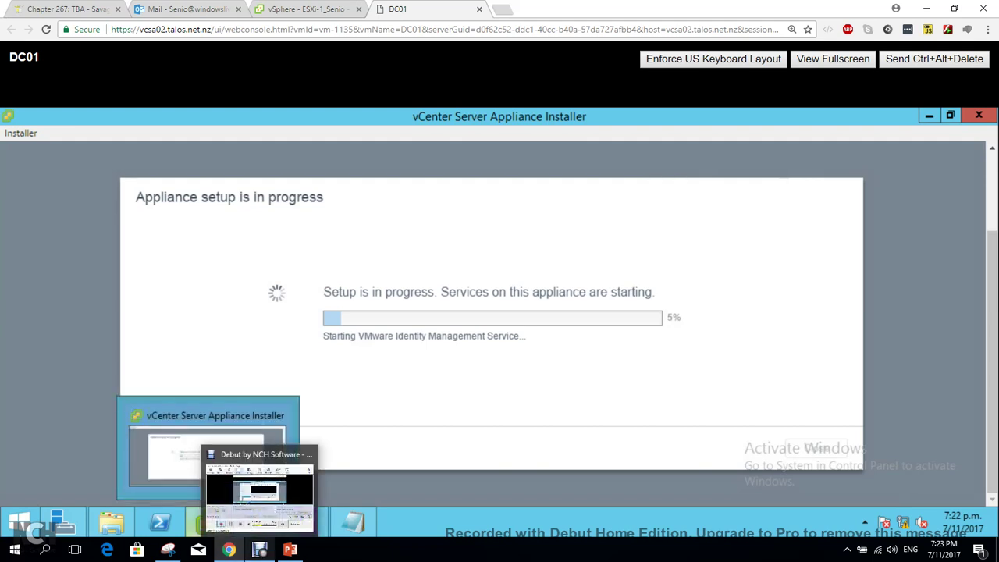
pyautogui.click(260, 550)
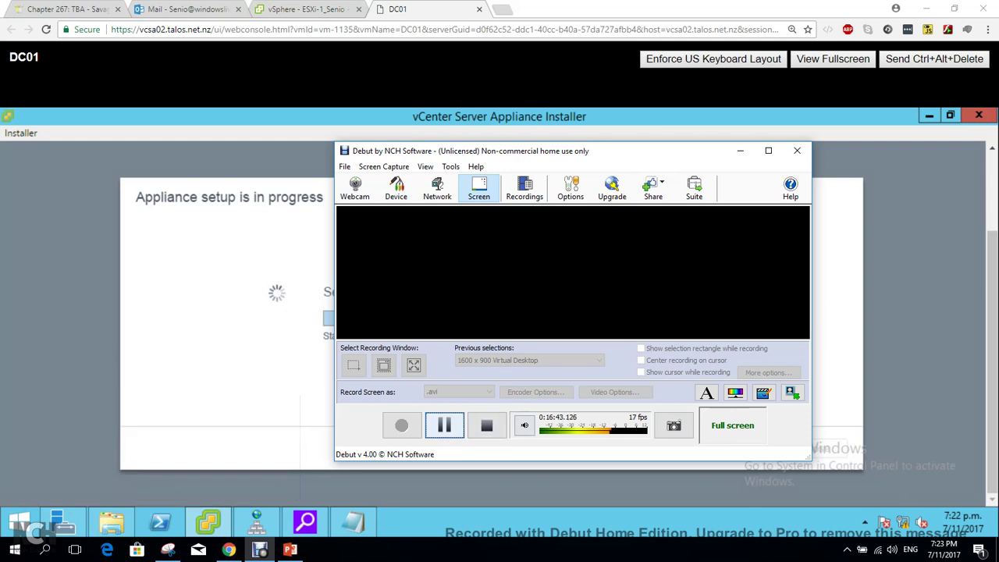
# Close the completed installer and clear Internet Explorer's address bar.
pyautogui.click(444, 424)
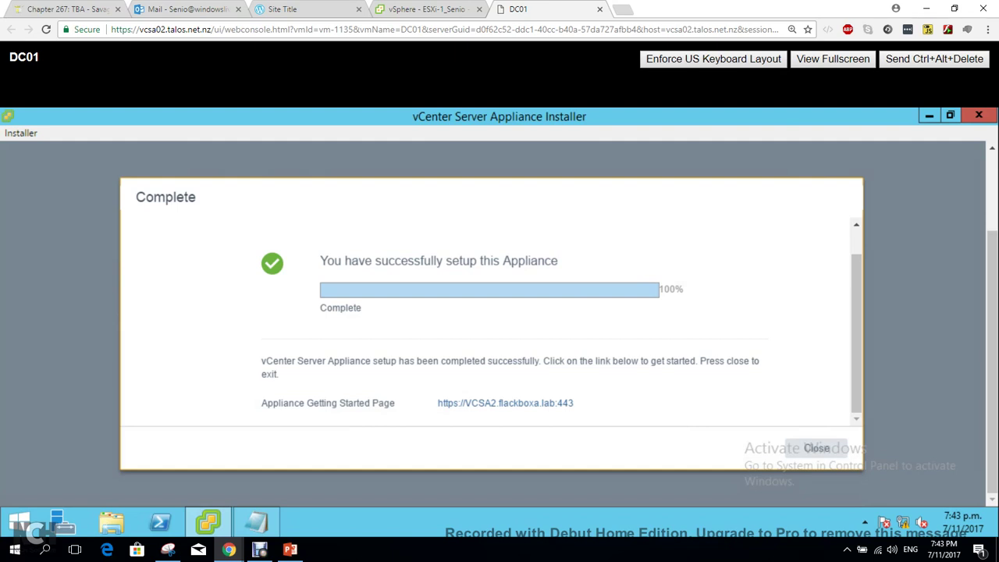
pyautogui.click(817, 448)
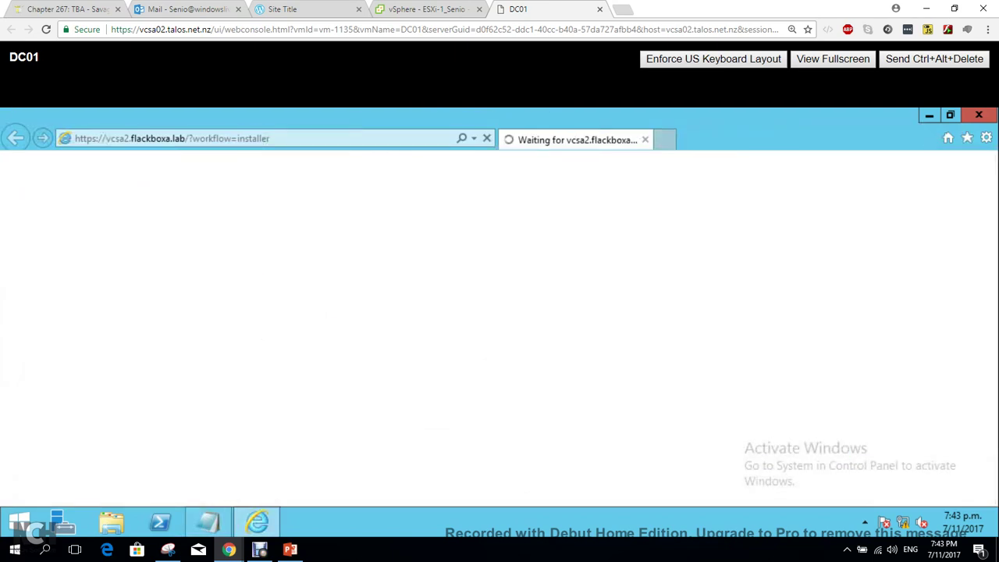
pyautogui.click(270, 138)
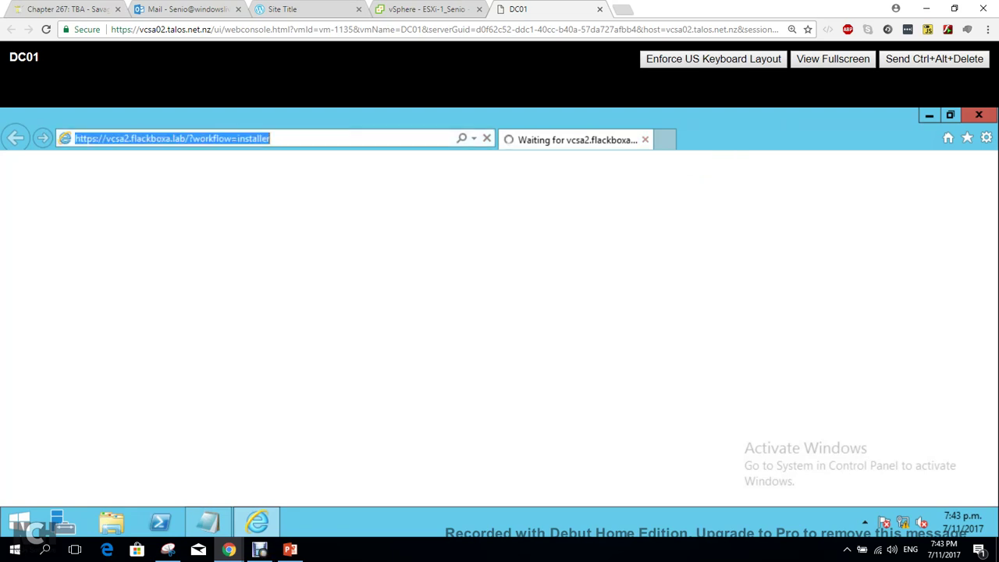
pyautogui.press('BackSpace')
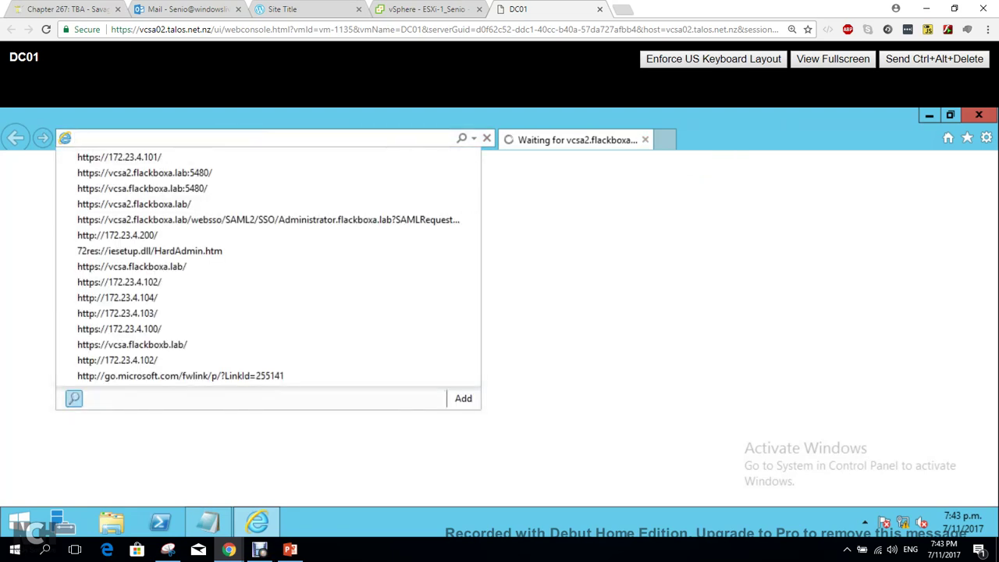
# Copy the vcsa2.flackboxa.lab:5480 URL from Notepad and load it in Internet Explorer.
pyautogui.click(208, 521)
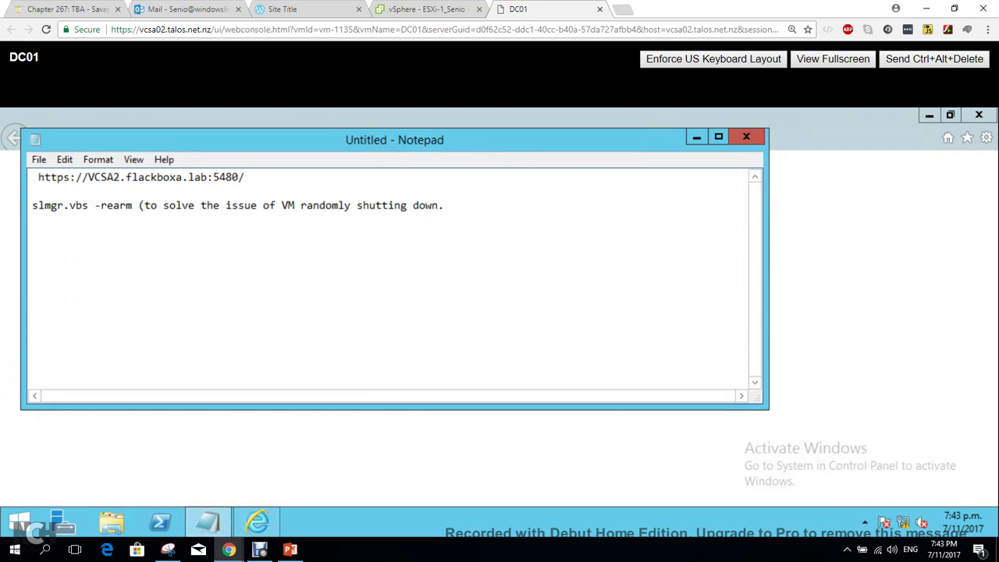
pyautogui.moveTo(245, 177); pyautogui.dragTo(37, 177)
pyautogui.hotkey('ctrl', 'c')
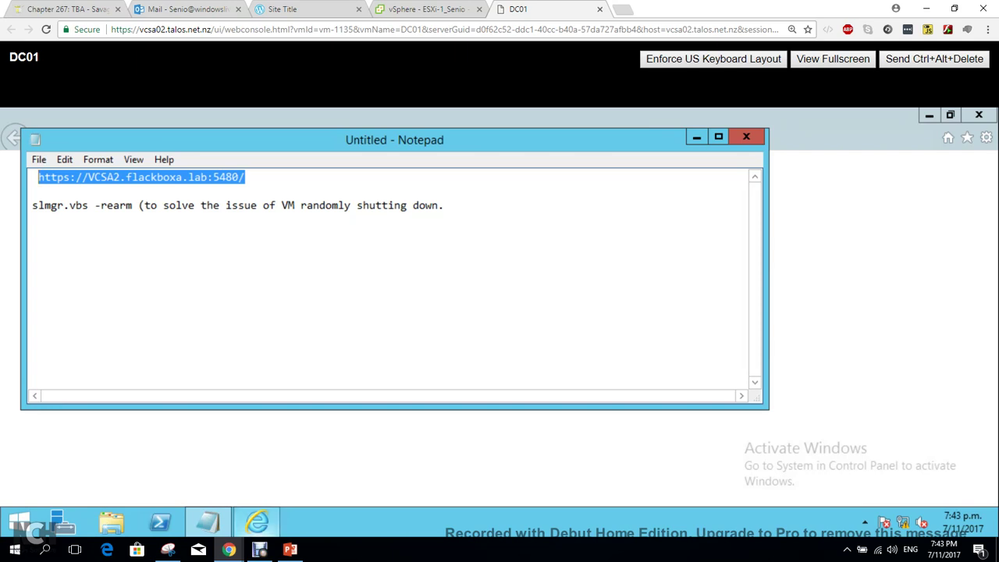
pyautogui.click(258, 522)
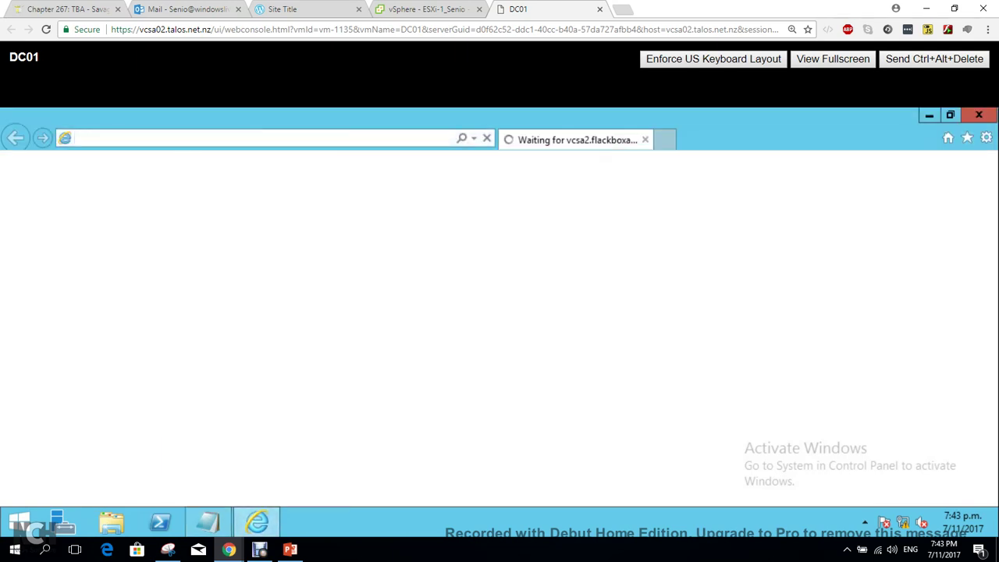
pyautogui.hotkey('ctrl', 'v')
pyautogui.press('Return')
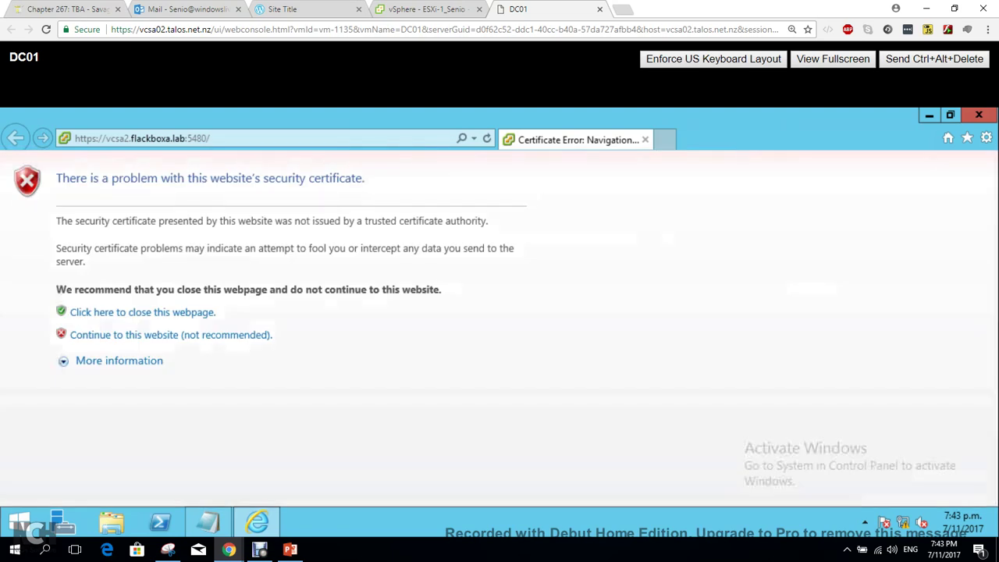
# Continue past the certificate warning and attempt a login as Root with its password.
pyautogui.click(171, 335)
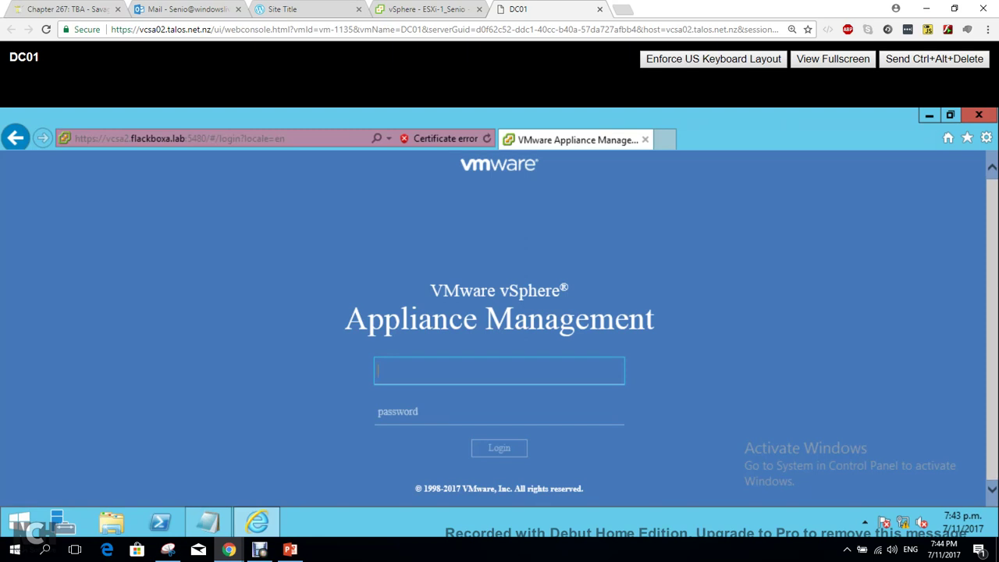
pyautogui.write('Root')
pyautogui.press('Tab')
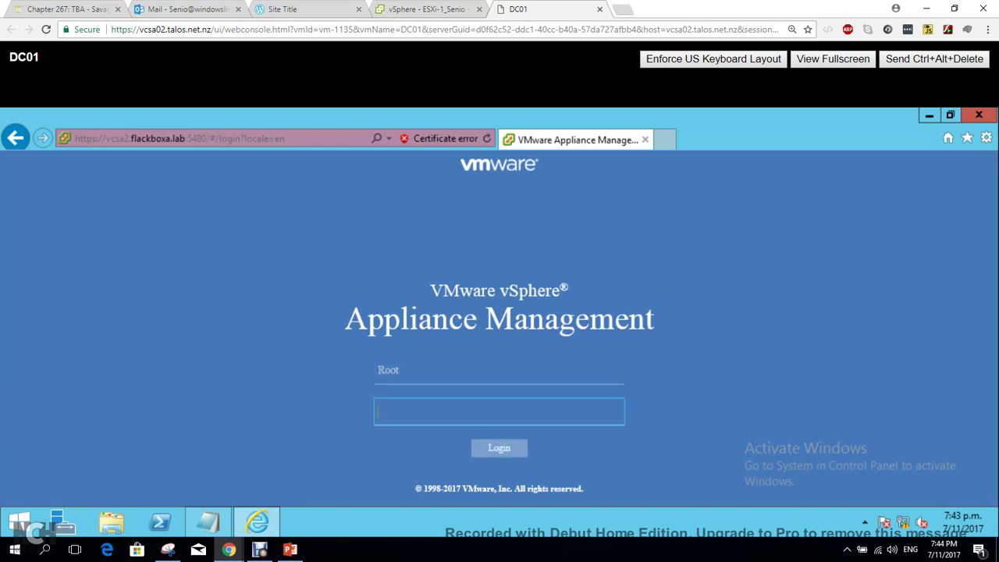
pyautogui.write('V********')
pyautogui.press('Return')
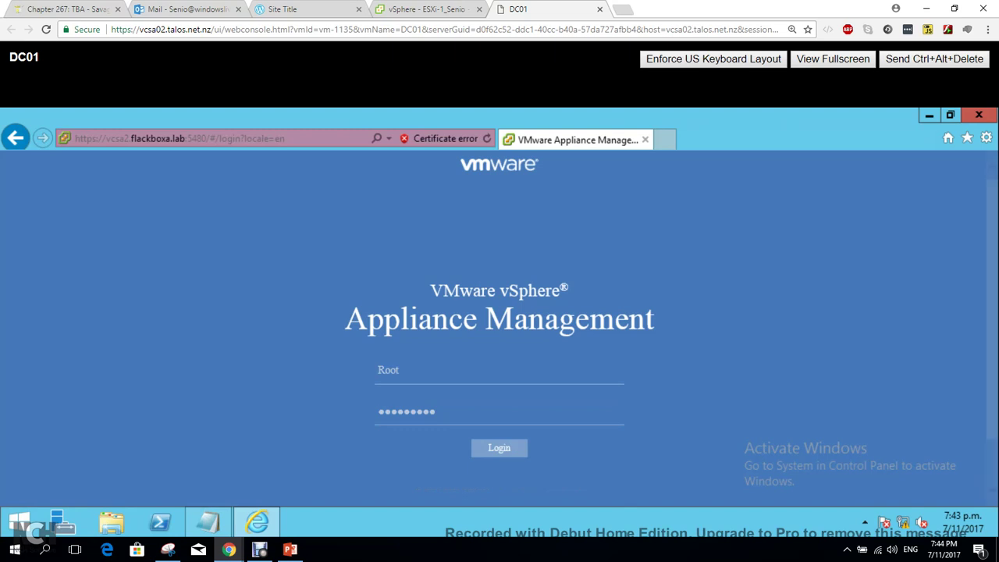
# Retry the Root login with the password re-entered.
pyautogui.click(400, 315)
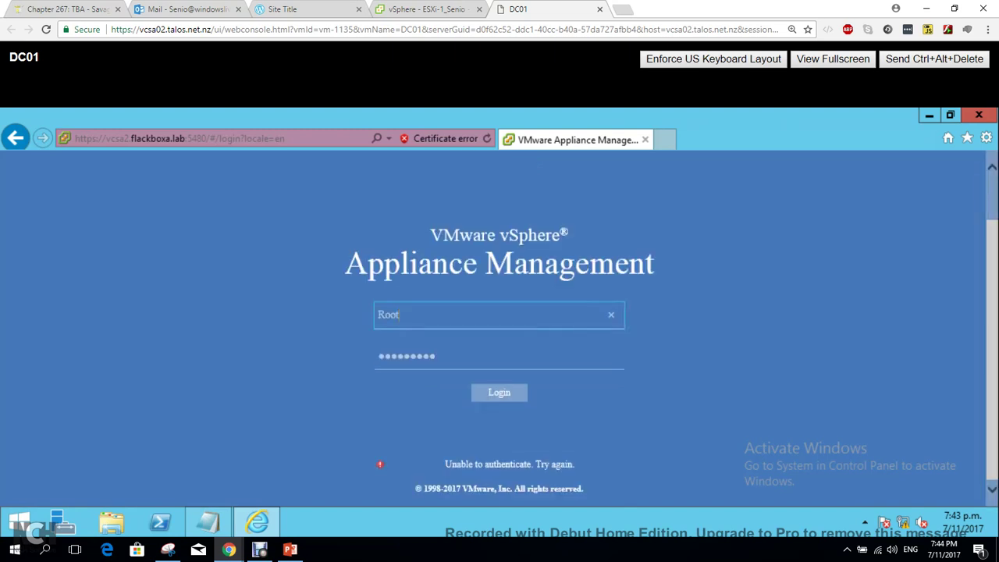
pyautogui.press('Tab')
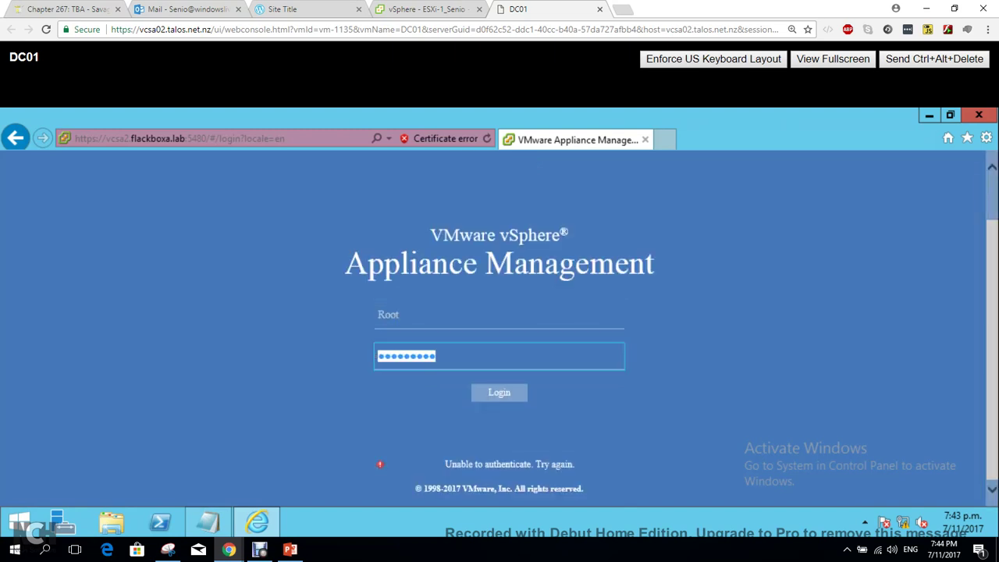
pyautogui.write('*********')
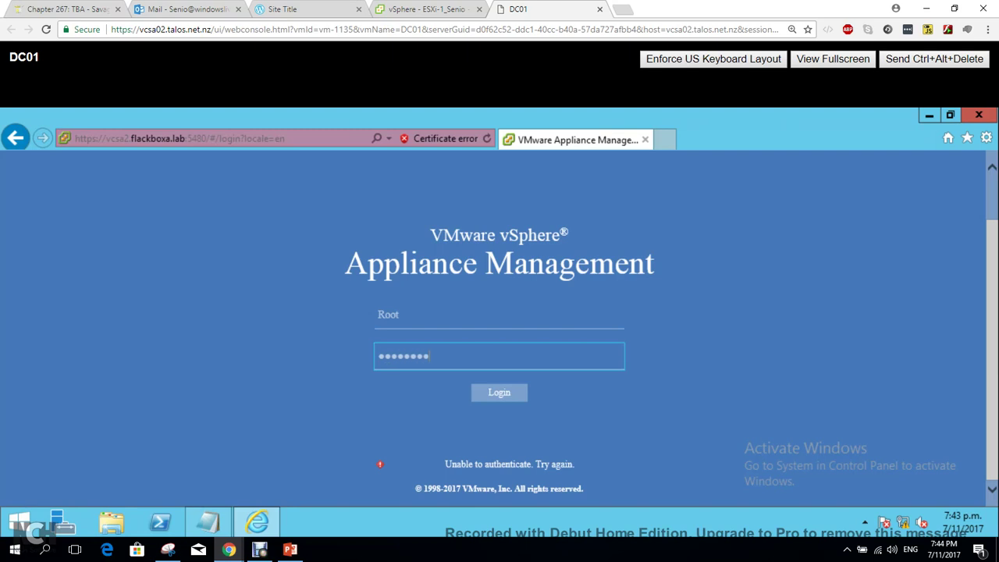
pyautogui.press('Return')
pyautogui.doubleClick(388, 370)
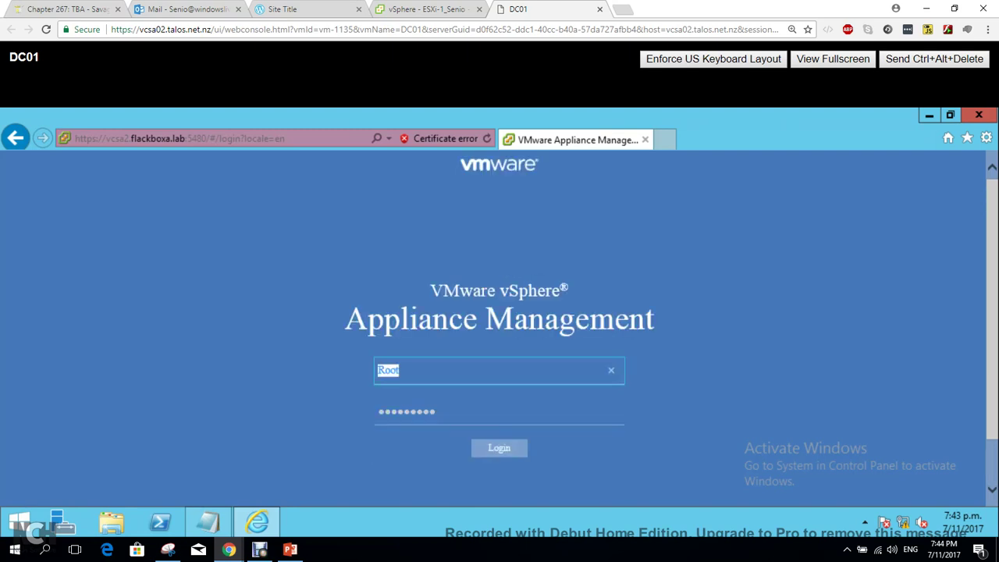
pyautogui.write('Administrator@')
pyautogui.press('BackSpace')
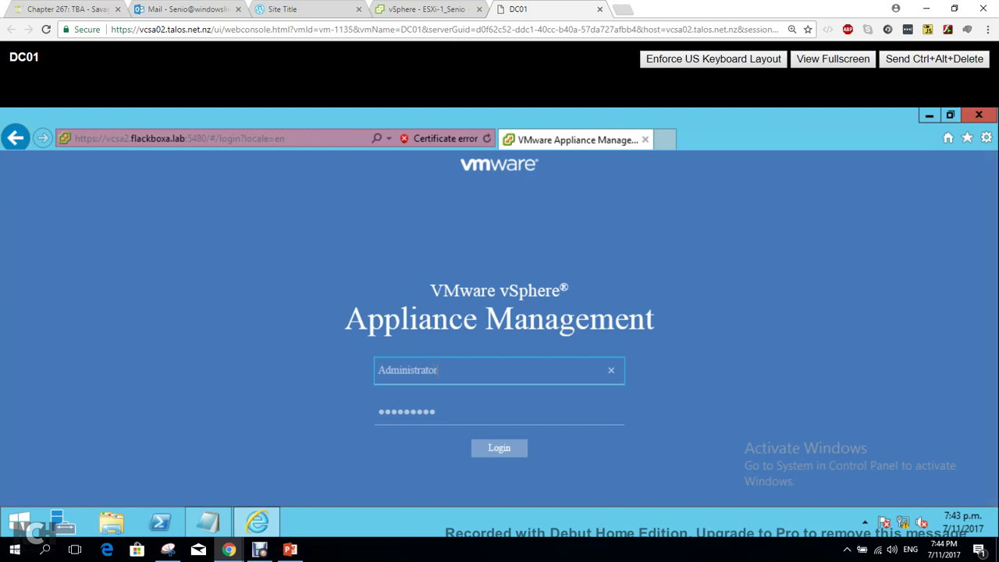
pyautogui.write('@flackboxa.lab')
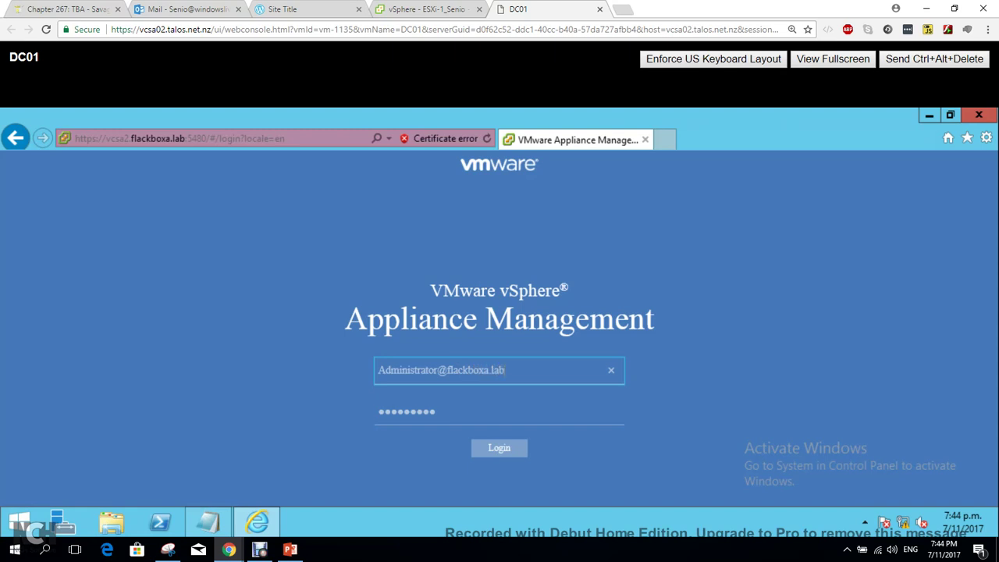
pyautogui.press('Return')
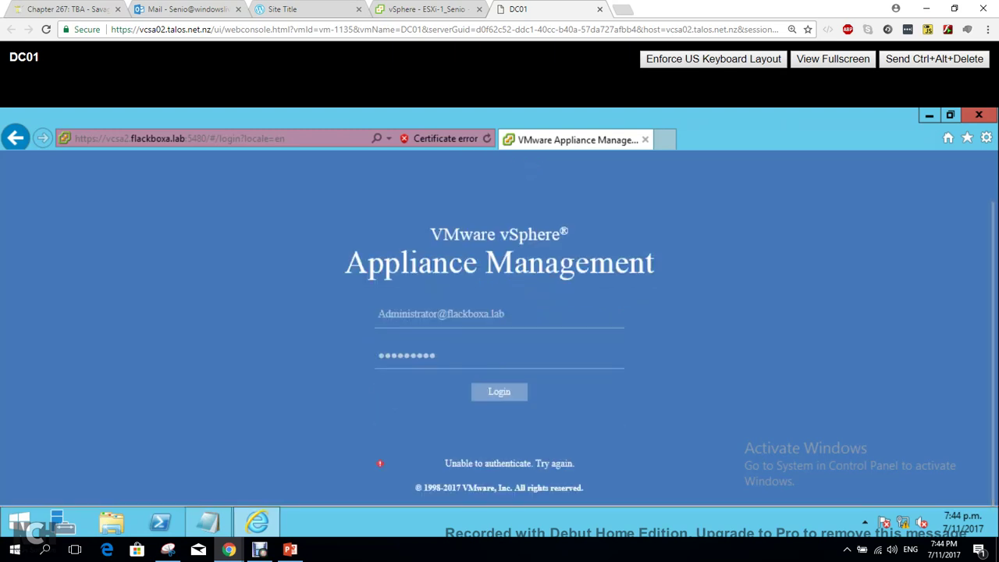
pyautogui.click(505, 314)
pyautogui.hotkey('ctrl', 'shift', 'Left')
pyautogui.hotkey('ctrl', 'shift', 'Left')
pyautogui.hotkey('ctrl', 'shift', 'Left')
pyautogui.hotkey('ctrl', 'shift', 'Left')
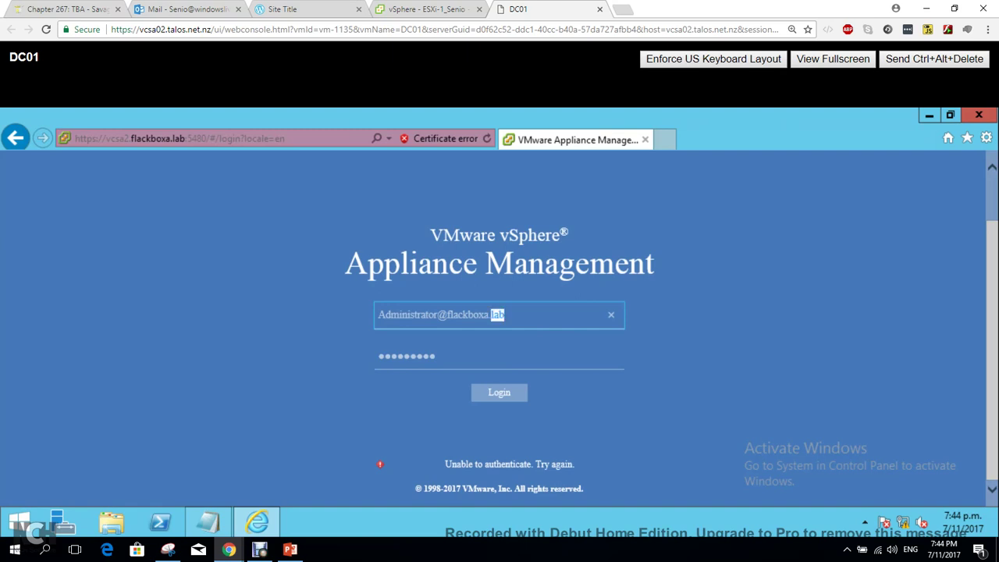
pyautogui.press('BackSpace')
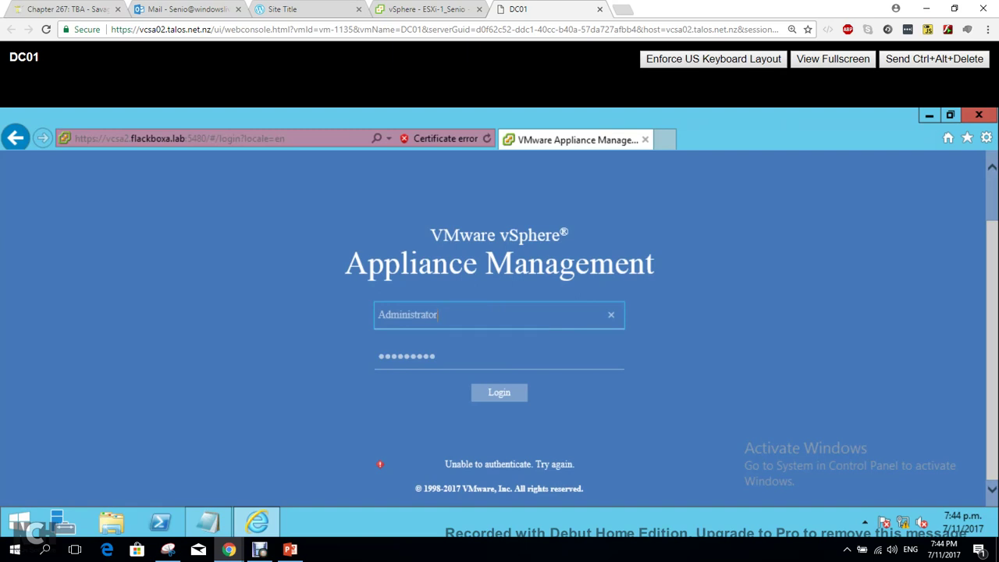
pyautogui.press('Return')
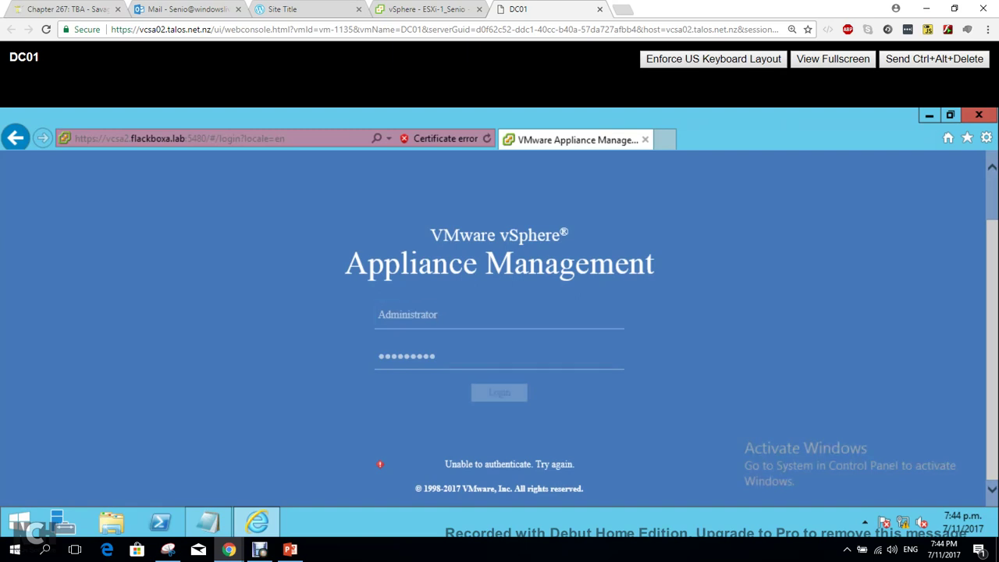
# Change the username back to Root and submit the login again.
pyautogui.moveTo(438, 315); pyautogui.dragTo(378, 315)
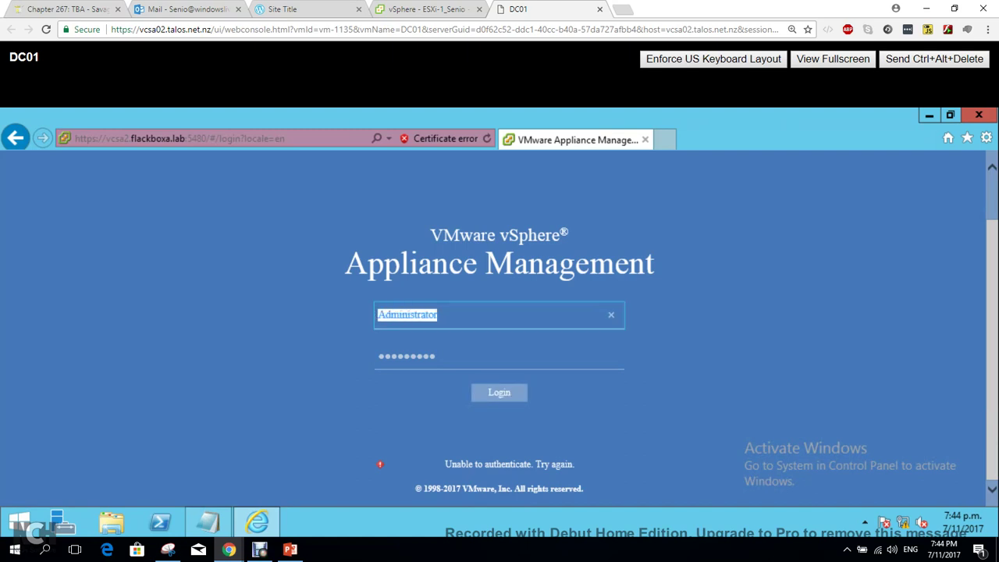
pyautogui.write('Root')
pyautogui.press('Return')
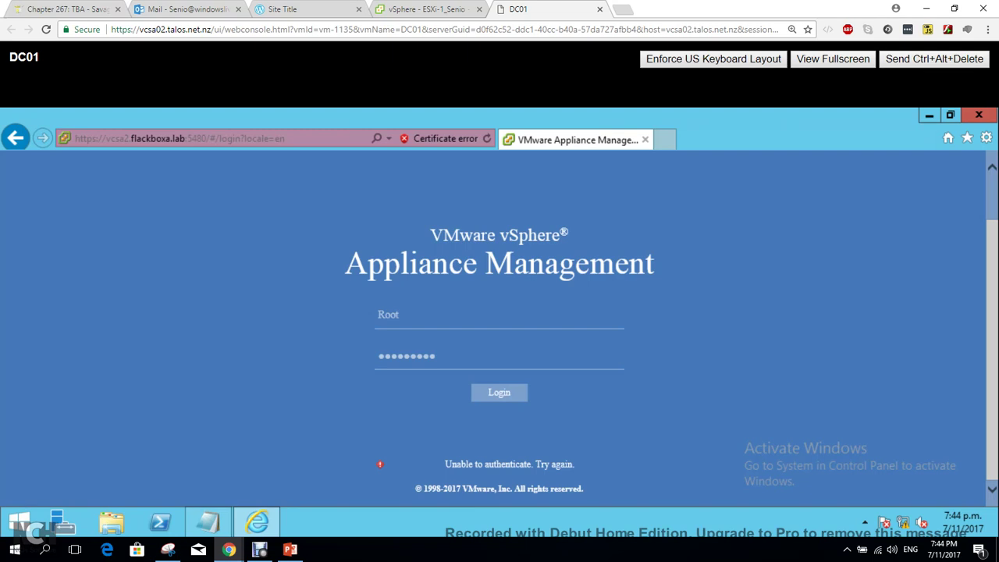
pyautogui.click(259, 549)
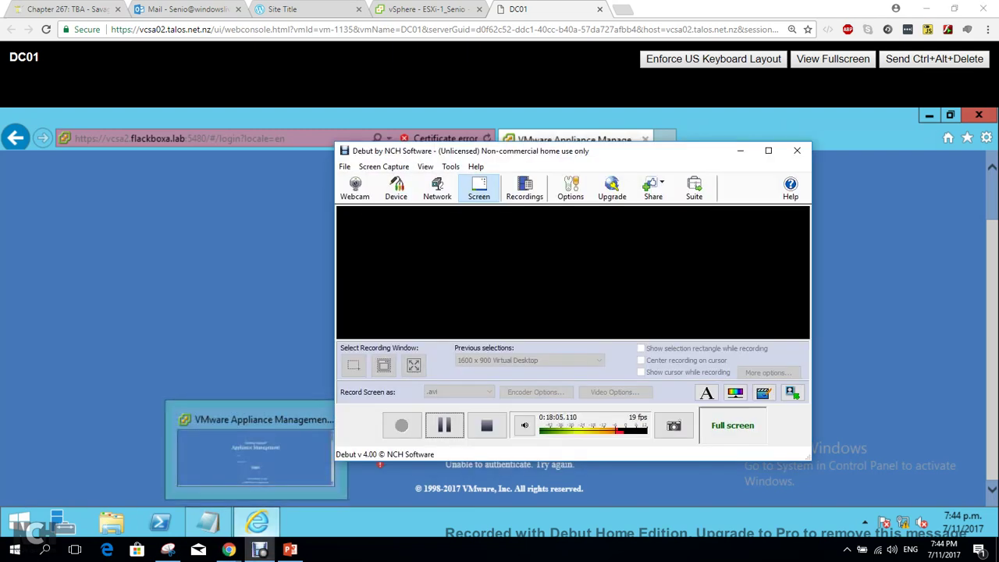
# Review the VCSA2 Summary (version 6.5.0.10000, all health Good), then bring Notepad forward.
pyautogui.click(445, 426)
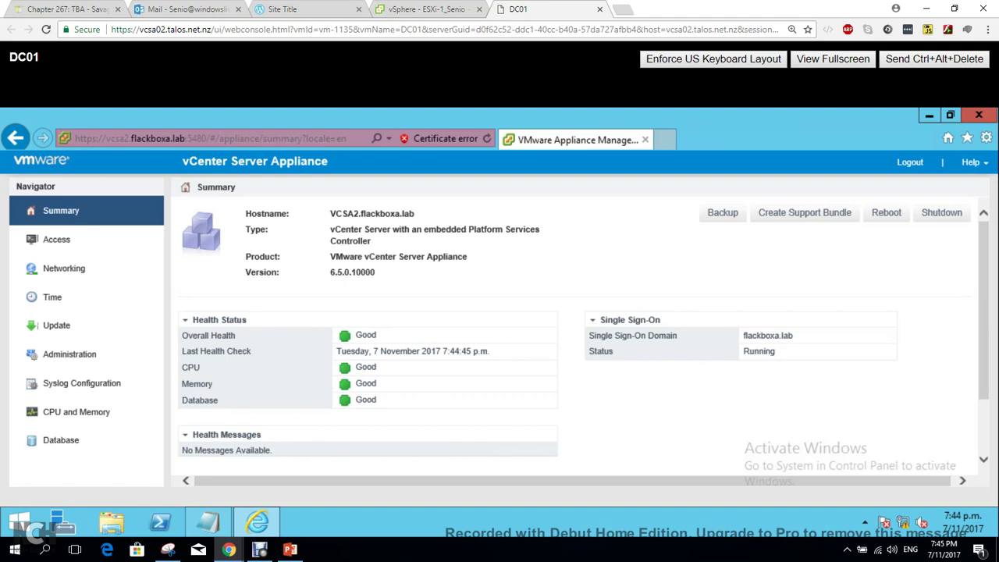
pyautogui.moveTo(415, 214); pyautogui.dragTo(329, 214)
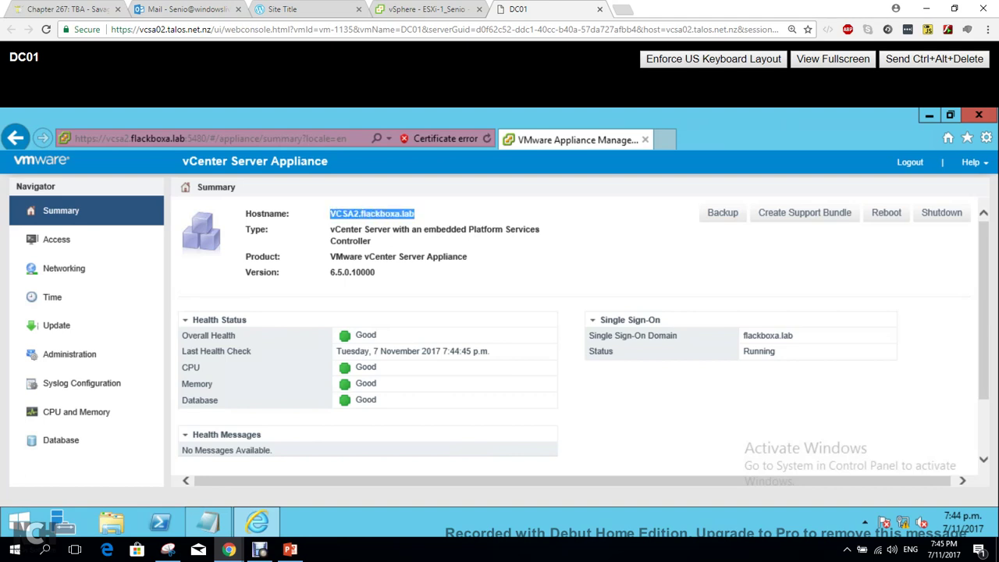
pyautogui.click(313, 234)
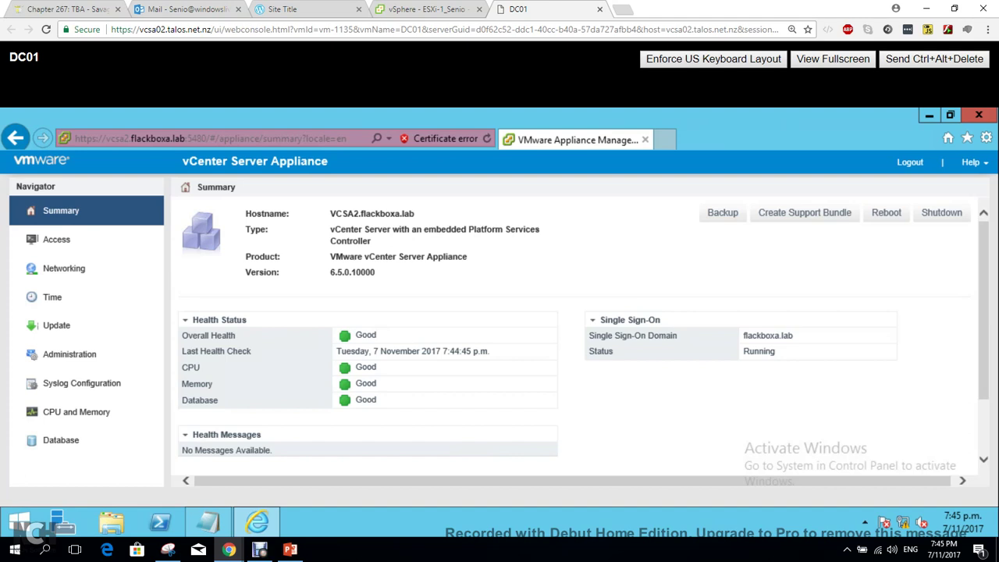
pyautogui.click(208, 523)
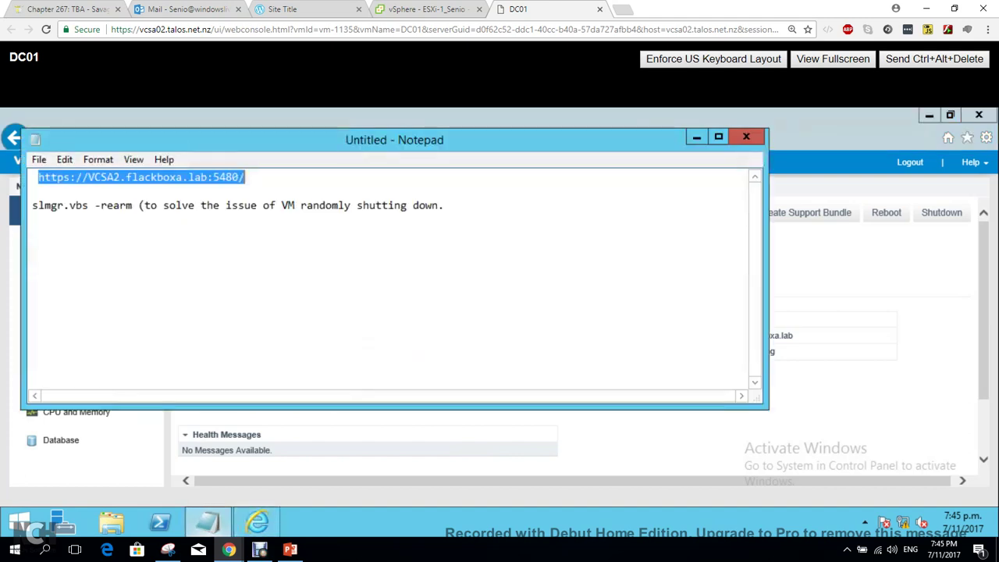
# Select 'slmgr.vbs -rearm' in the notes and launch Command Prompt via the Start screen search for cmd.
pyautogui.click(89, 205)
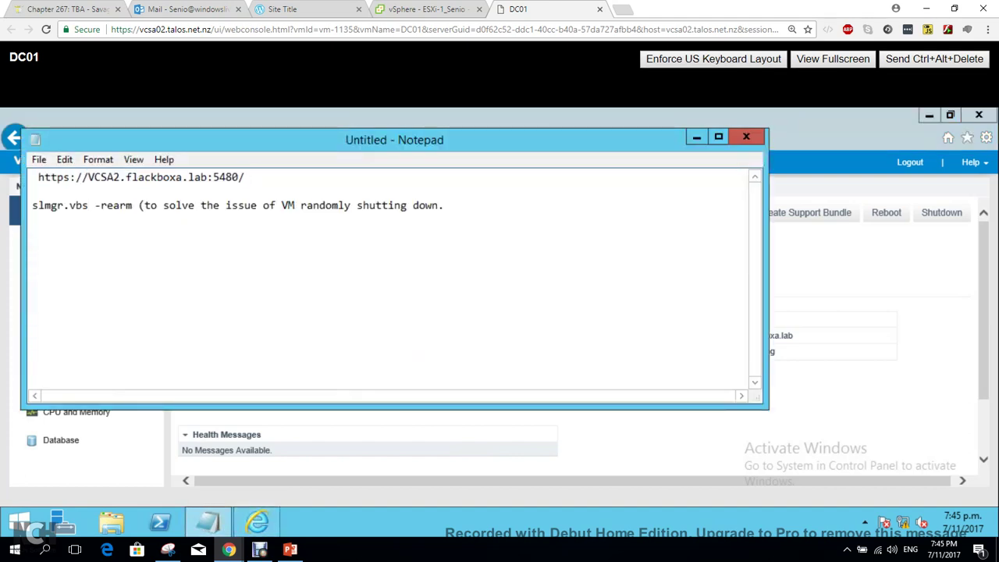
pyautogui.moveTo(32, 205); pyautogui.dragTo(132, 206)
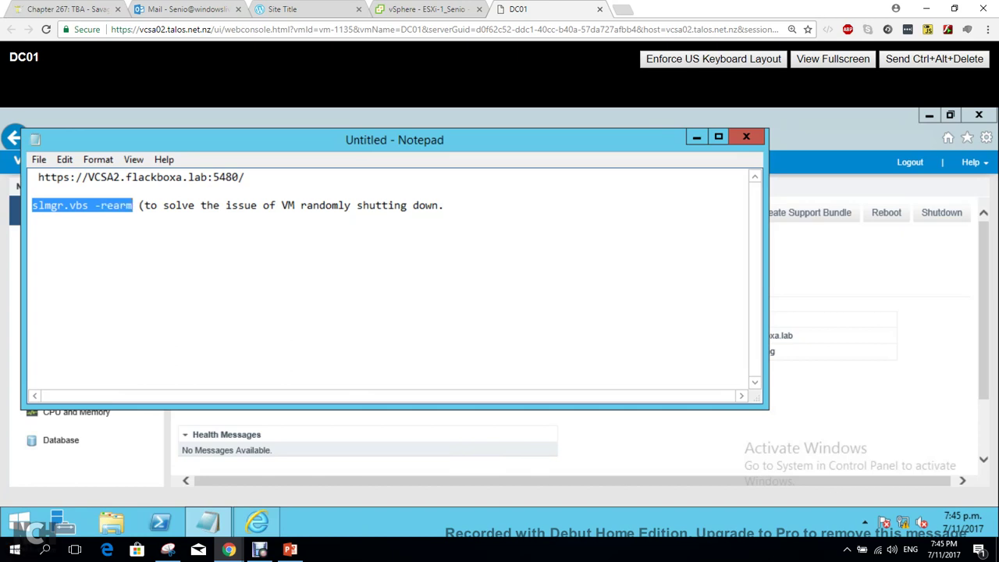
pyautogui.click(19, 523)
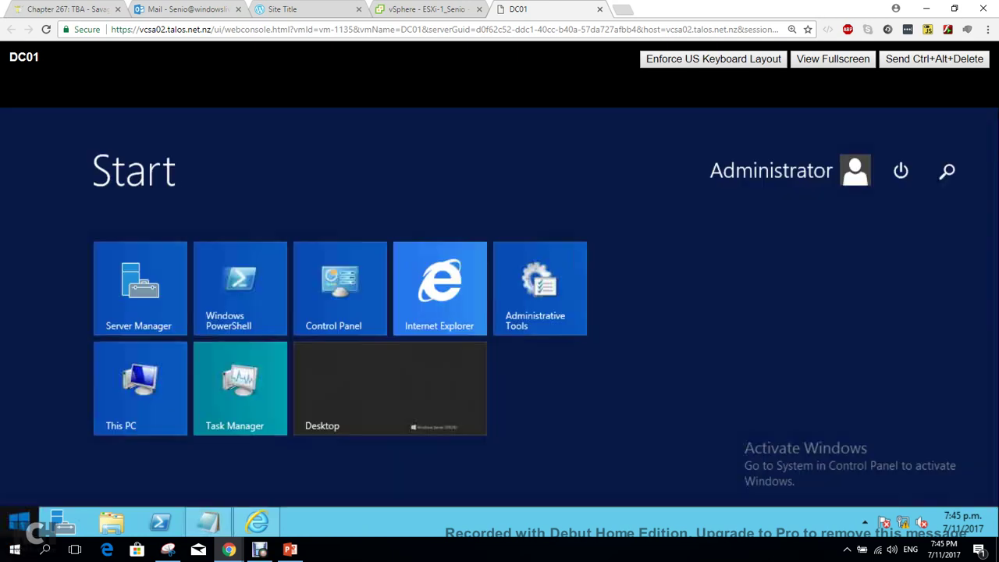
pyautogui.click(18, 523)
pyautogui.click(19, 523)
pyautogui.write('cmd')
pyautogui.press('Return')
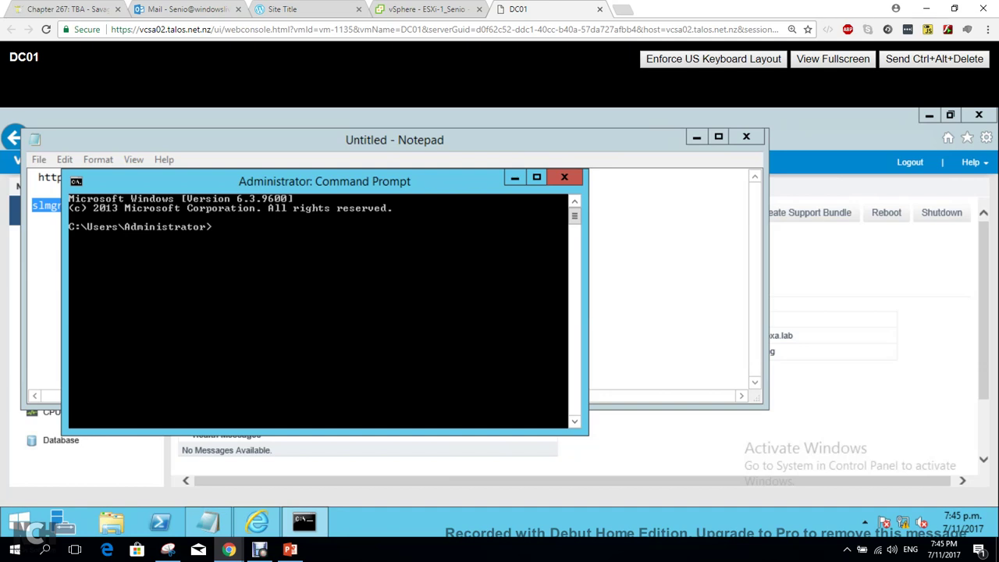
# Run slmgr.vbs -rearm in the console, dismiss the Script Host error, and close the console.
pyautogui.moveTo(326, 179); pyautogui.dragTo(442, 233)
pyautogui.click(64, 205)
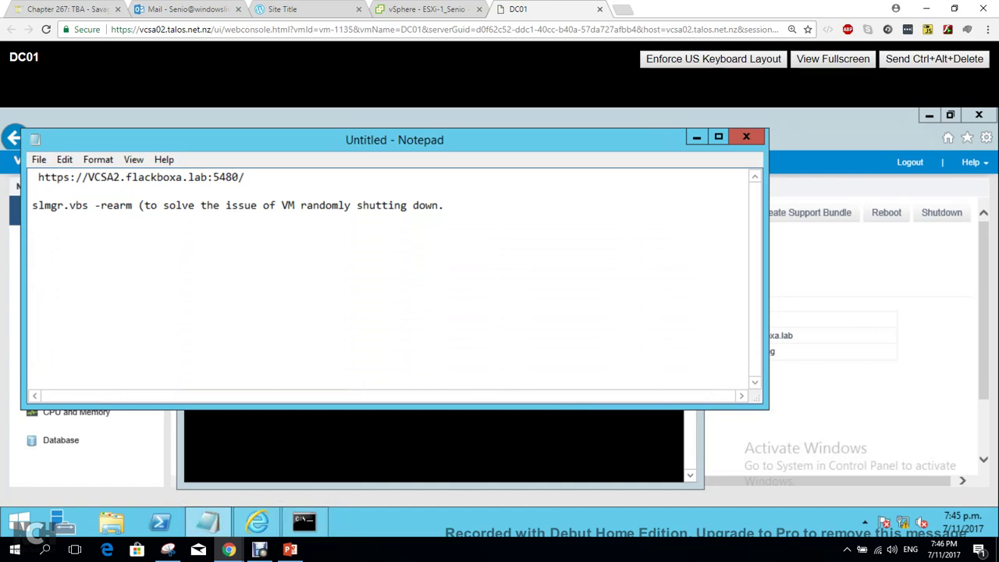
pyautogui.moveTo(133, 206); pyautogui.dragTo(32, 205)
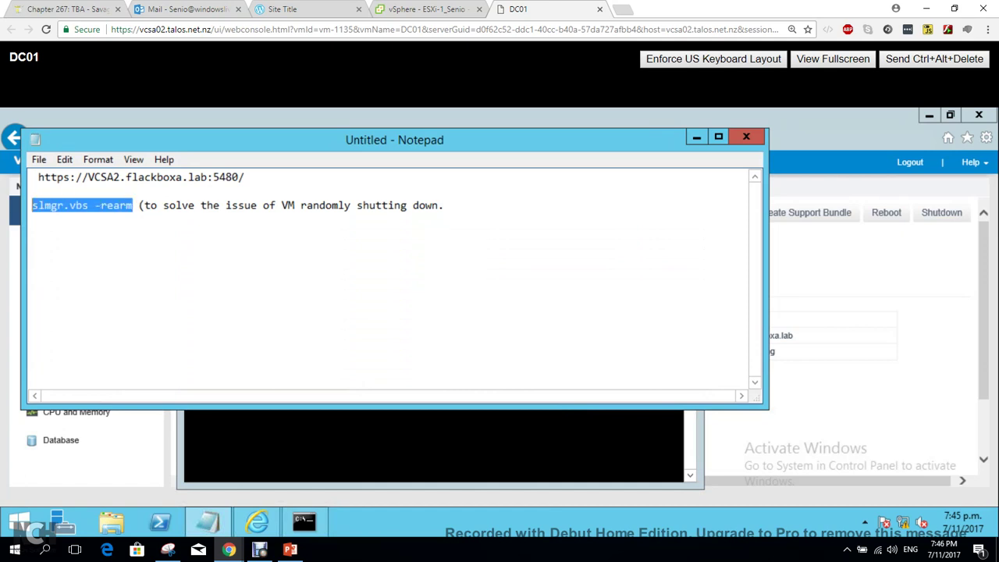
pyautogui.click(406, 447)
pyautogui.hotkey('ctrl', 'v')
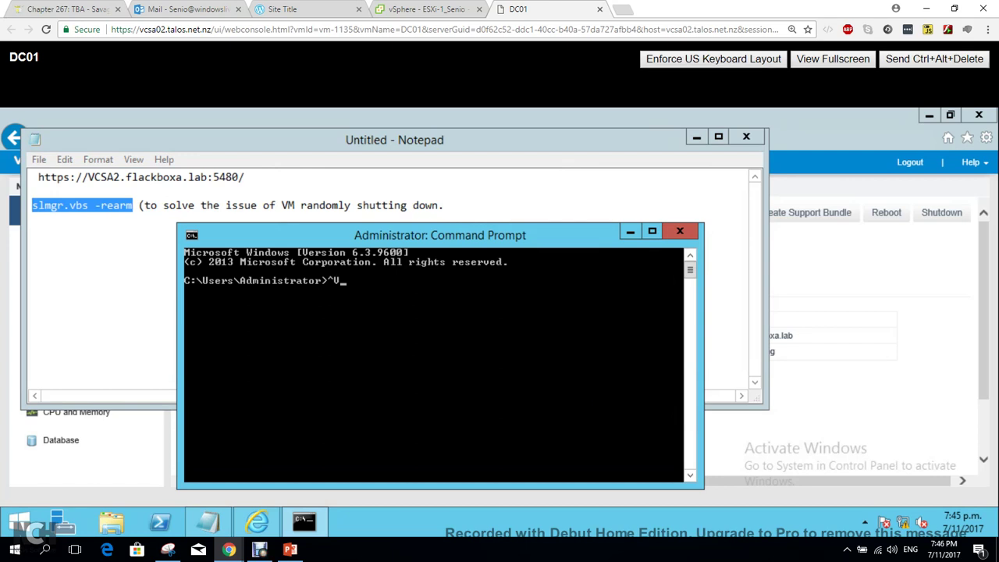
pyautogui.press('BackSpace')
pyautogui.write('slmgr.vbs -rearm')
pyautogui.press('Return')
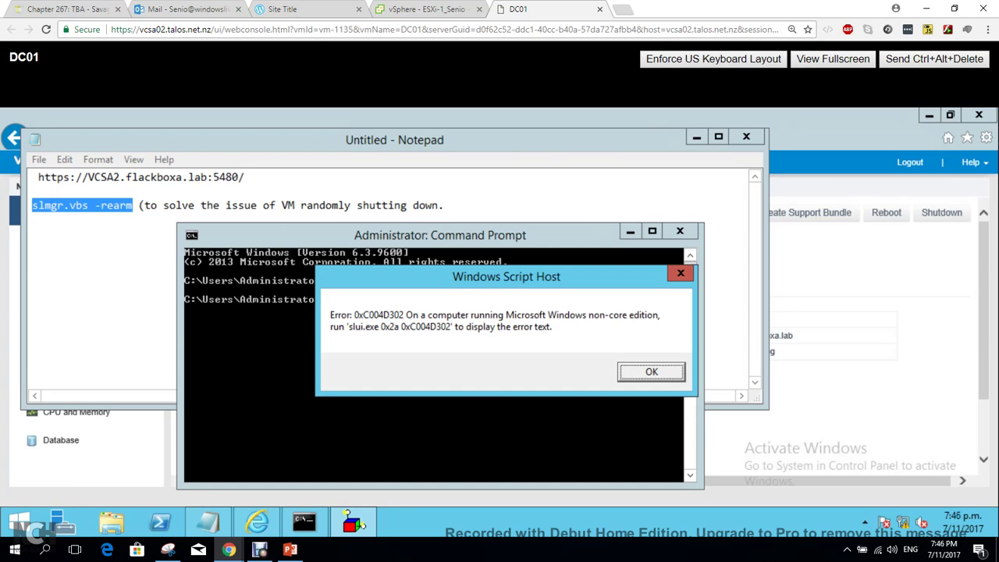
pyautogui.press('Return')
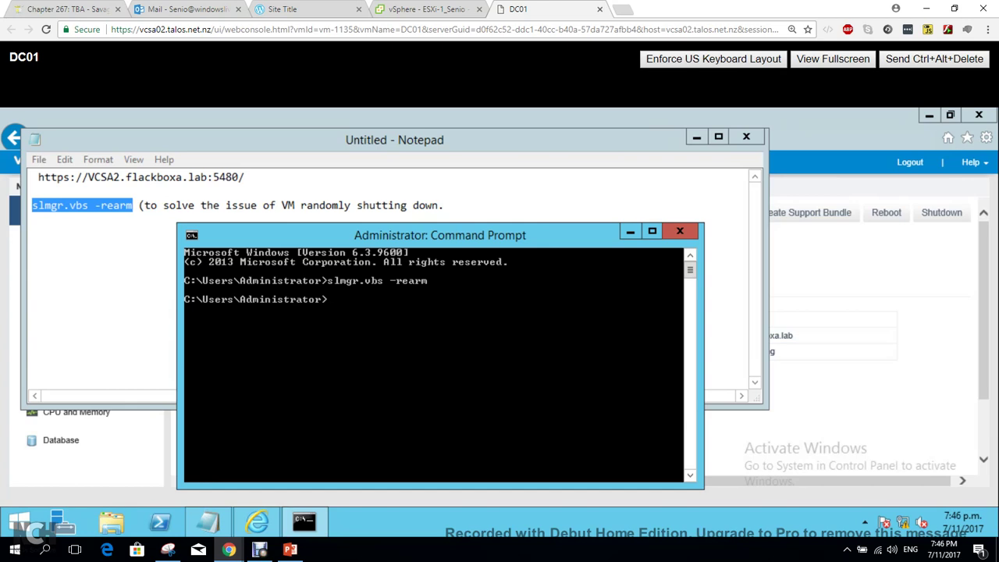
pyautogui.click(680, 231)
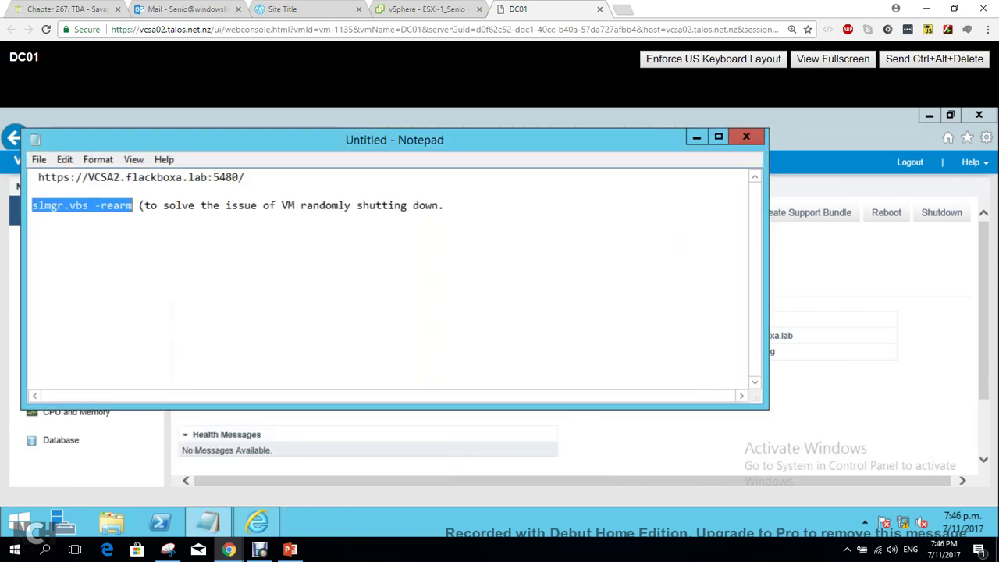
# Close Notepad with Don't Save, revealing the VCSA2 Summary page with all health Good.
pyautogui.click(746, 137)
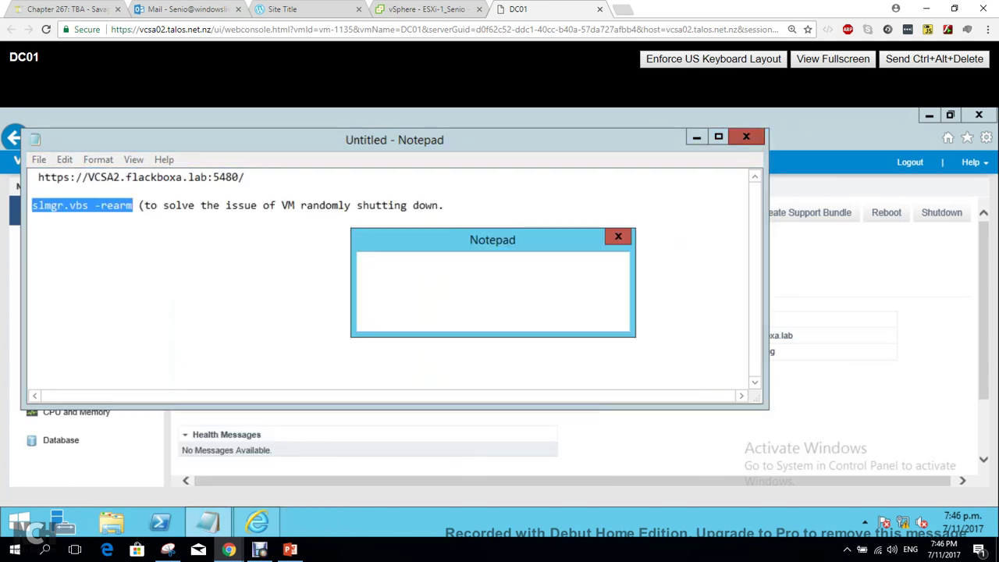
pyautogui.click(529, 315)
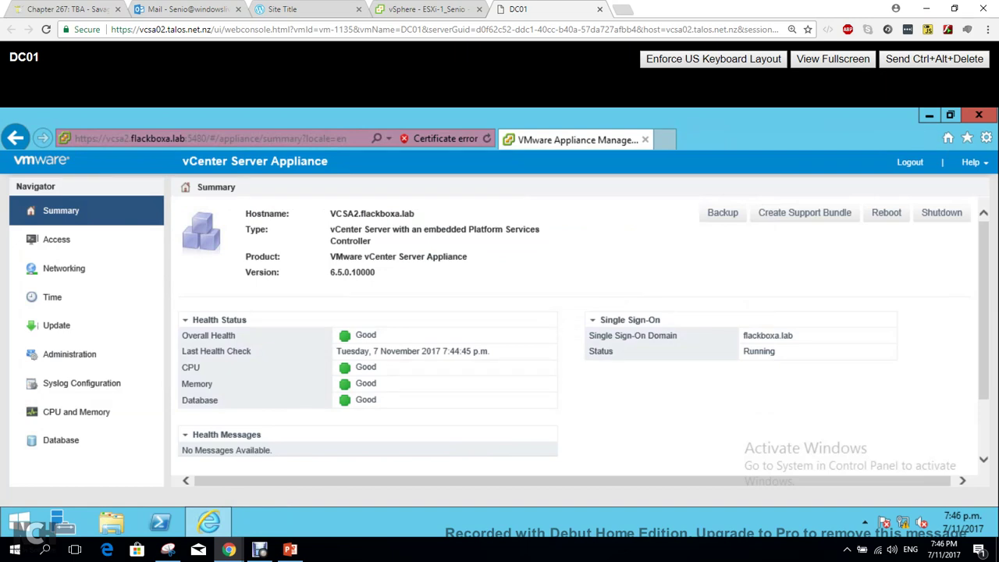
pyautogui.moveTo(208, 521)
pyautogui.hotkey('ctrl', 'F10')
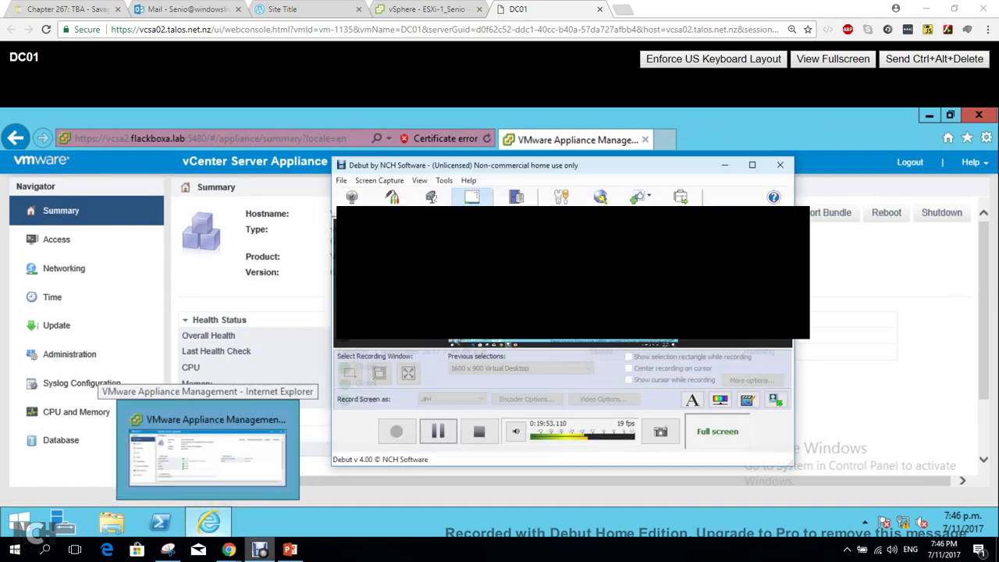